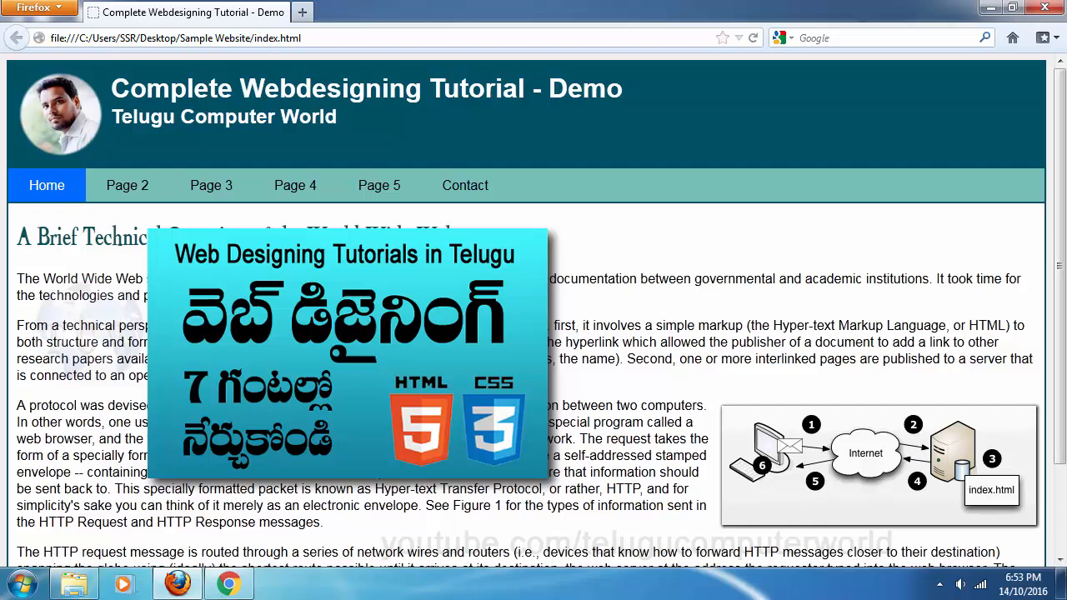
# Browse Pages 2–5 and the Contact page of the local sample site, then return Home
pyautogui.click(125, 188)
pyautogui.click(191, 195)
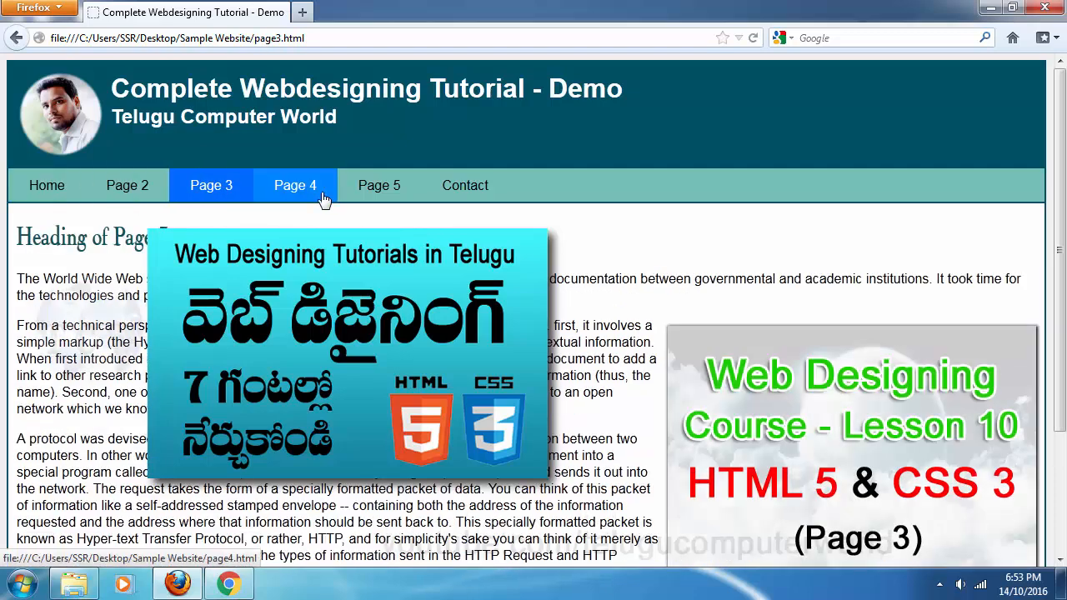
pyautogui.click(295, 188)
pyautogui.click(379, 189)
pyautogui.click(472, 190)
pyautogui.click(71, 197)
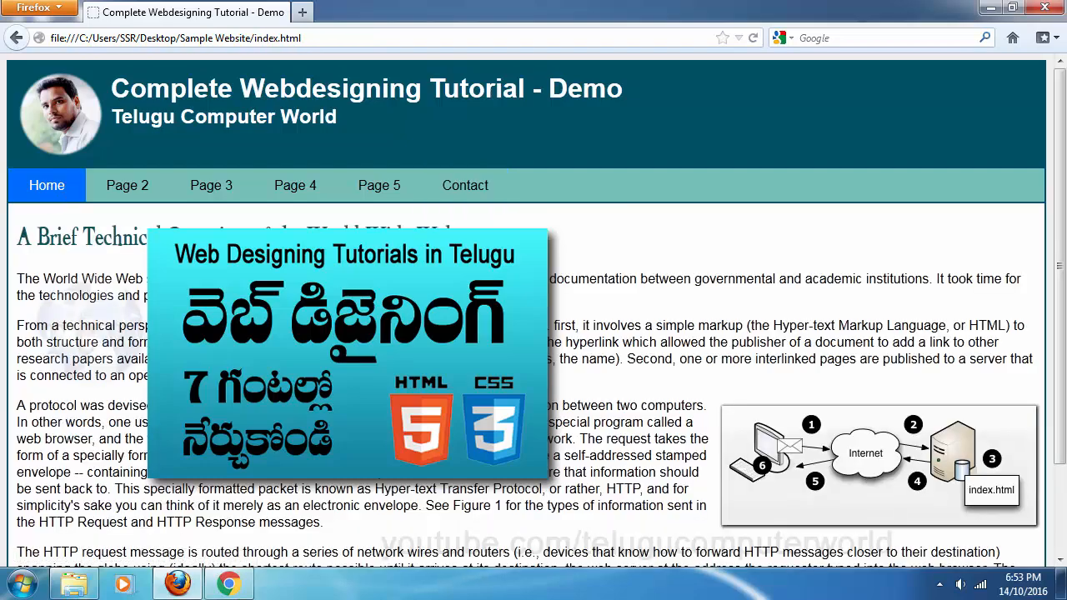
pyautogui.scroll(-3, 524, 290)
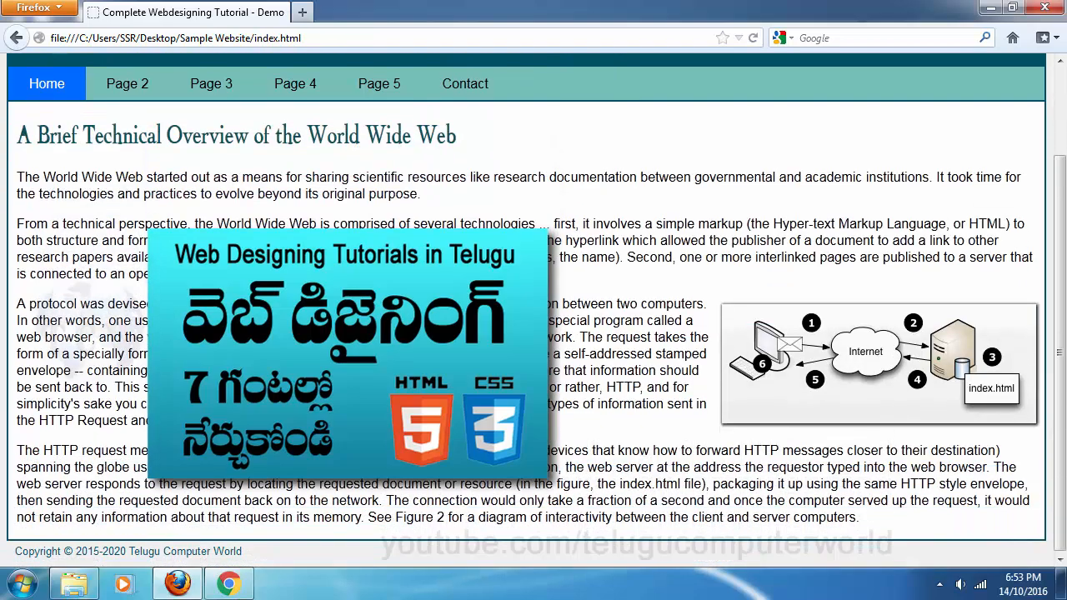
pyautogui.scroll(3, 523, 290)
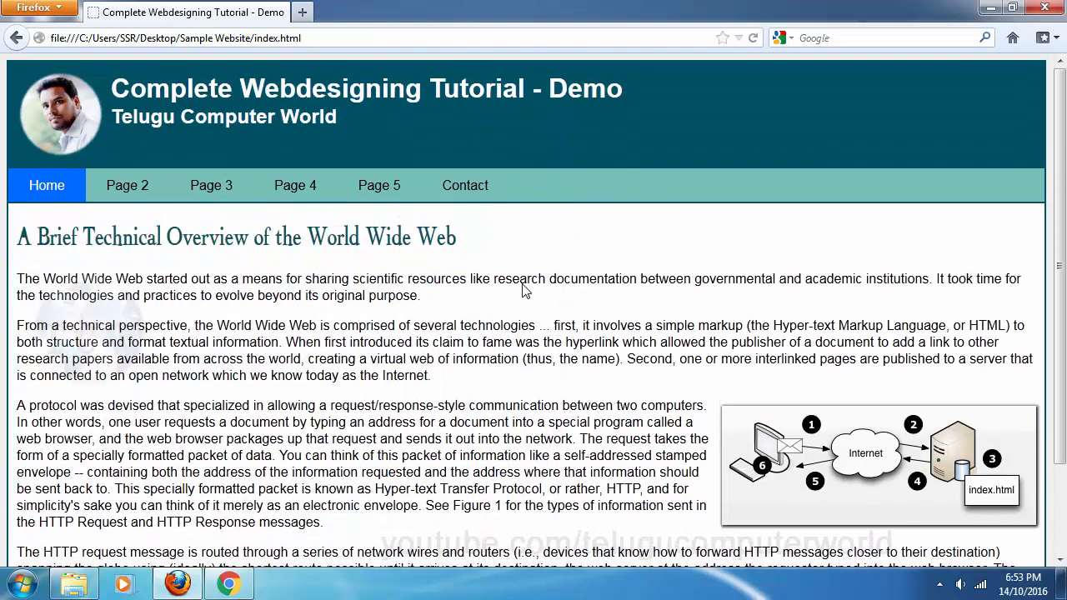
# Select all 13 files in the Sample Website folder, then clear the selection
pyautogui.click(74, 583)
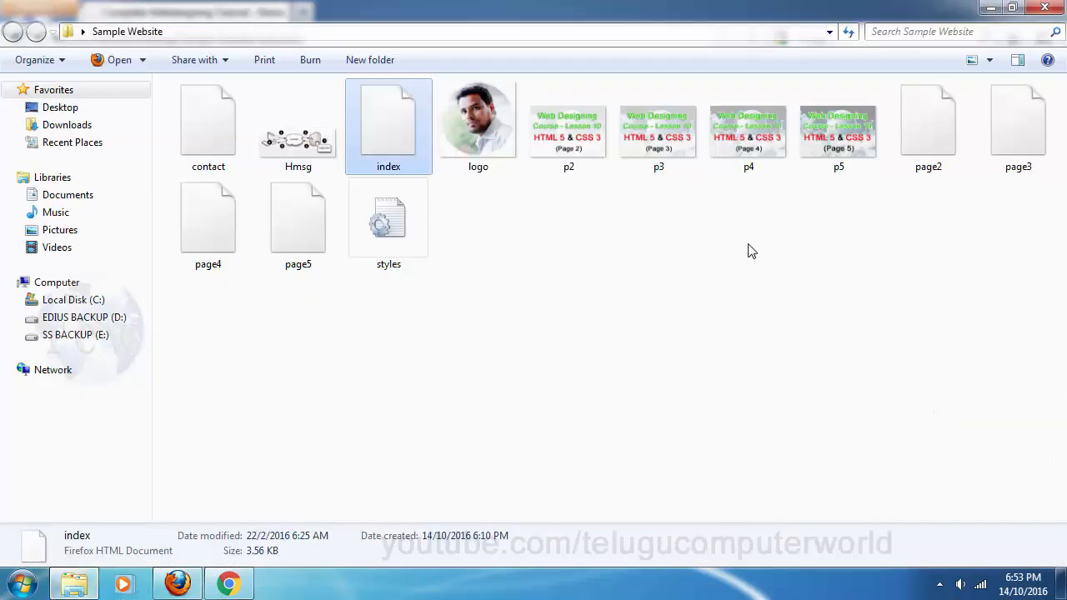
pyautogui.moveTo(1038, 317); pyautogui.dragTo(171, 83)
pyautogui.click(753, 357)
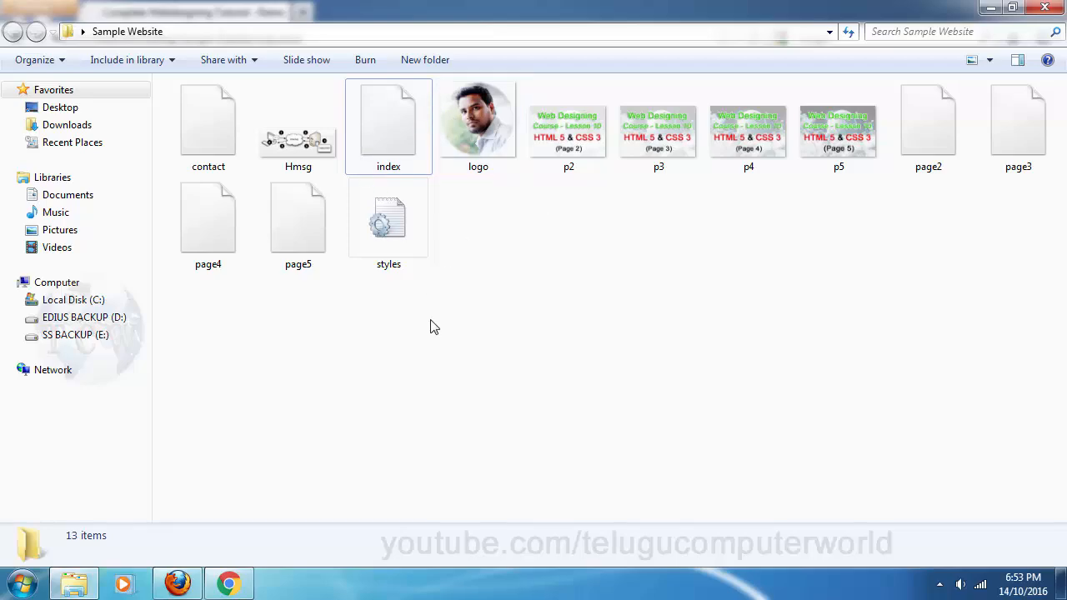
# Glance at the Gmail inbox and return to the sample site in Firefox
pyautogui.click(229, 583)
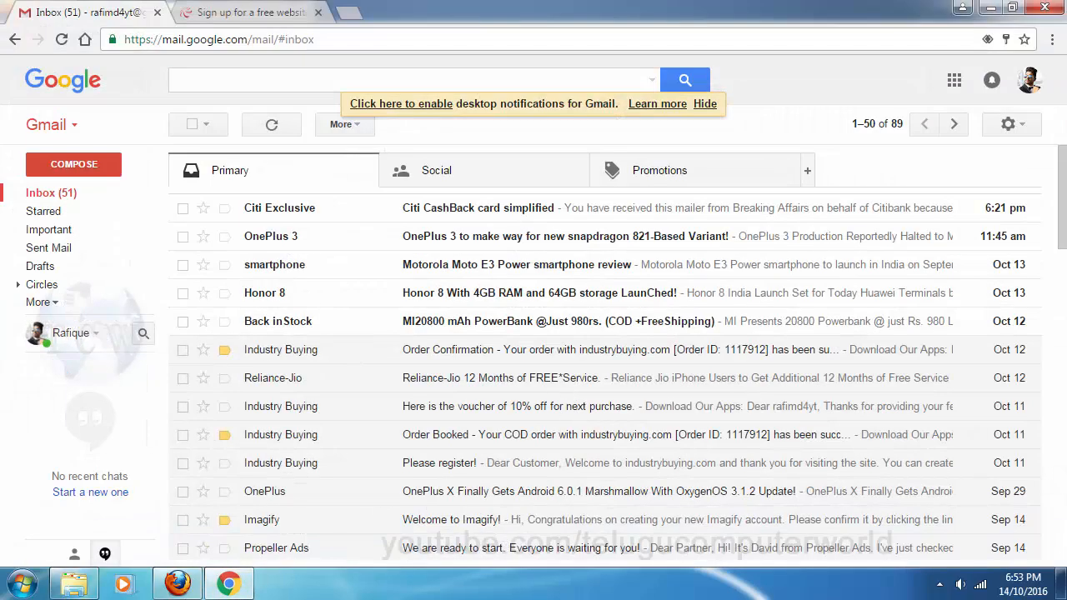
pyautogui.click(189, 587)
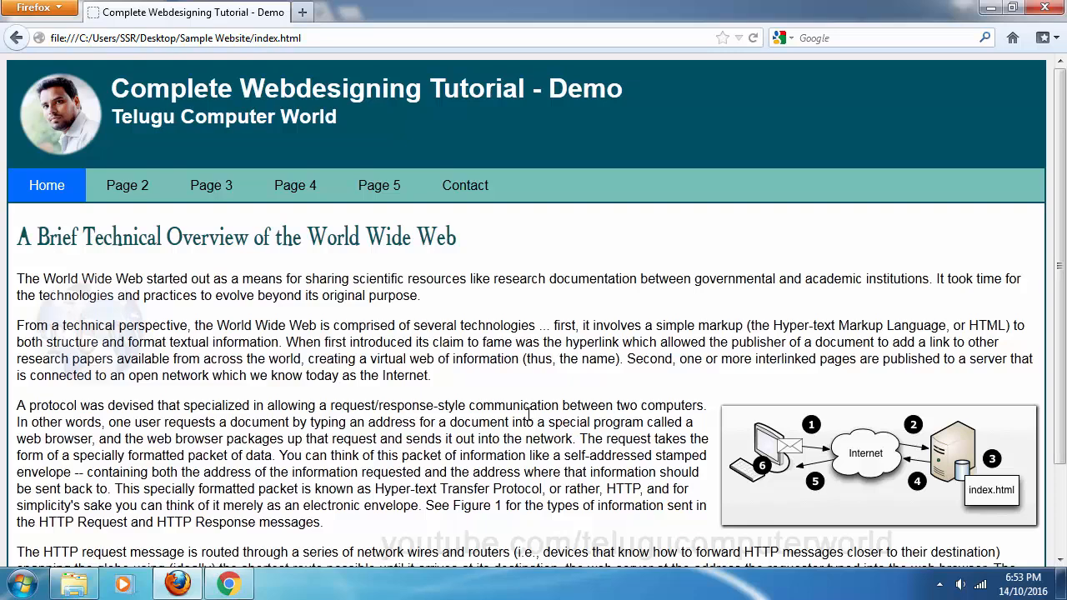
pyautogui.scroll(-3, 528, 414)
pyautogui.scroll(3, 528, 414)
# Check Pages 2–5 and Contact again, ending back on the home page
pyautogui.click(112, 191)
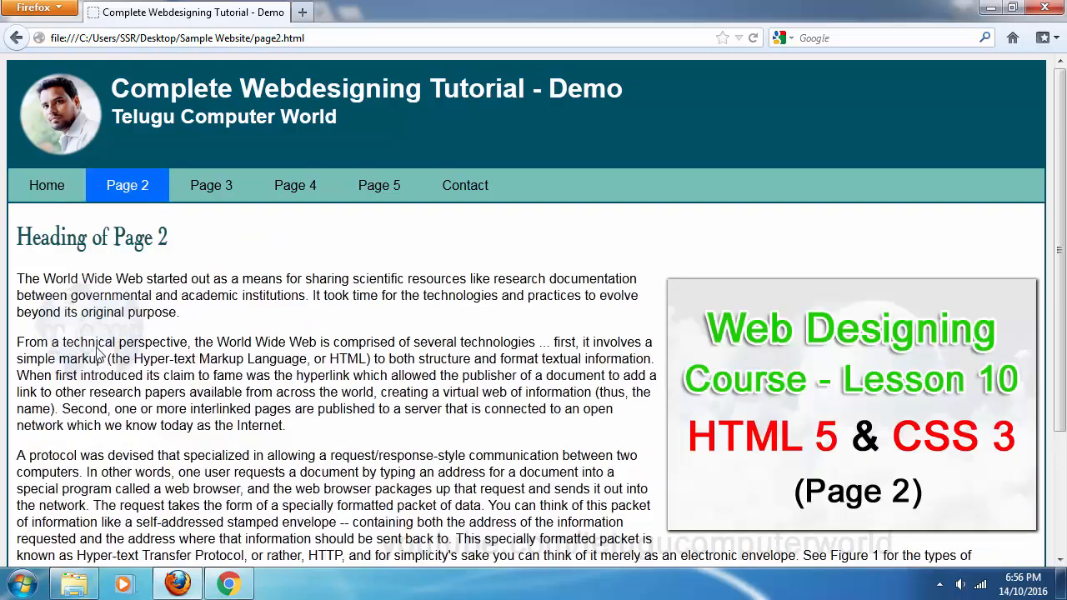
pyautogui.click(68, 586)
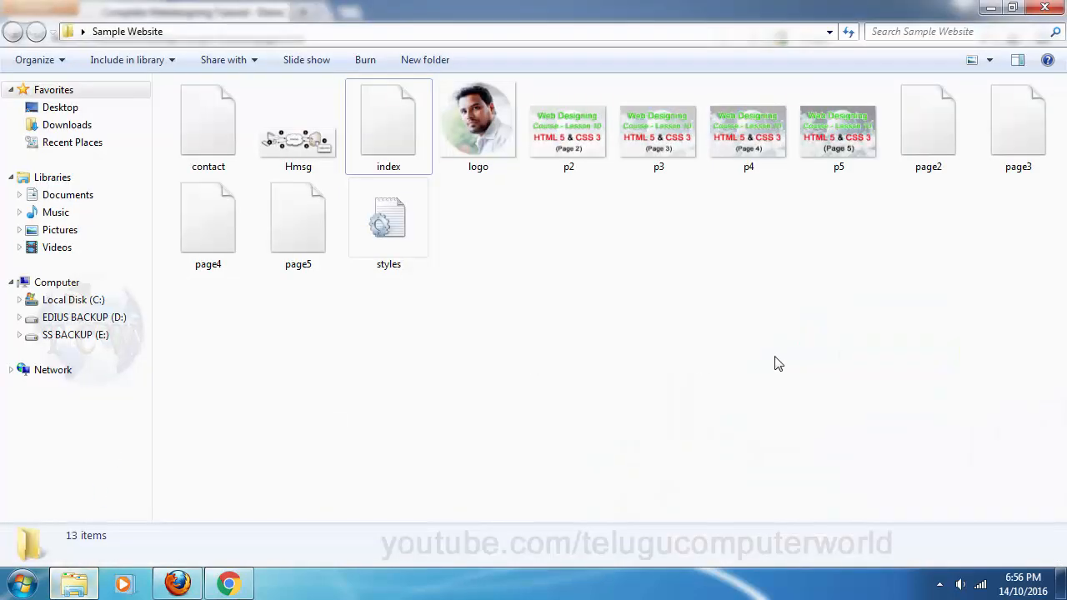
pyautogui.click(80, 589)
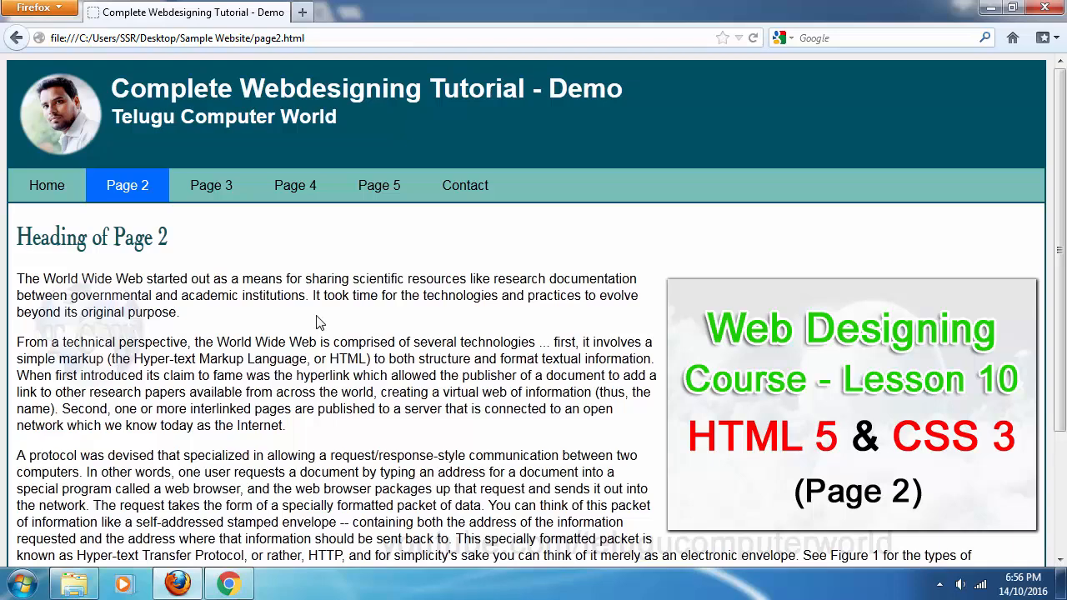
pyautogui.click(212, 185)
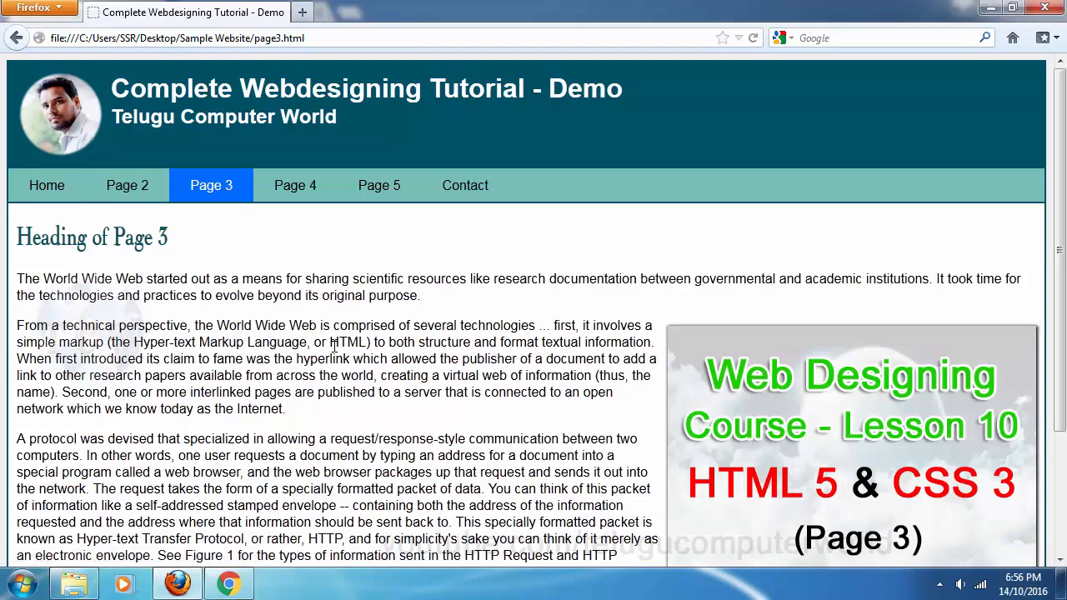
pyautogui.click(295, 197)
pyautogui.click(383, 191)
pyautogui.click(469, 196)
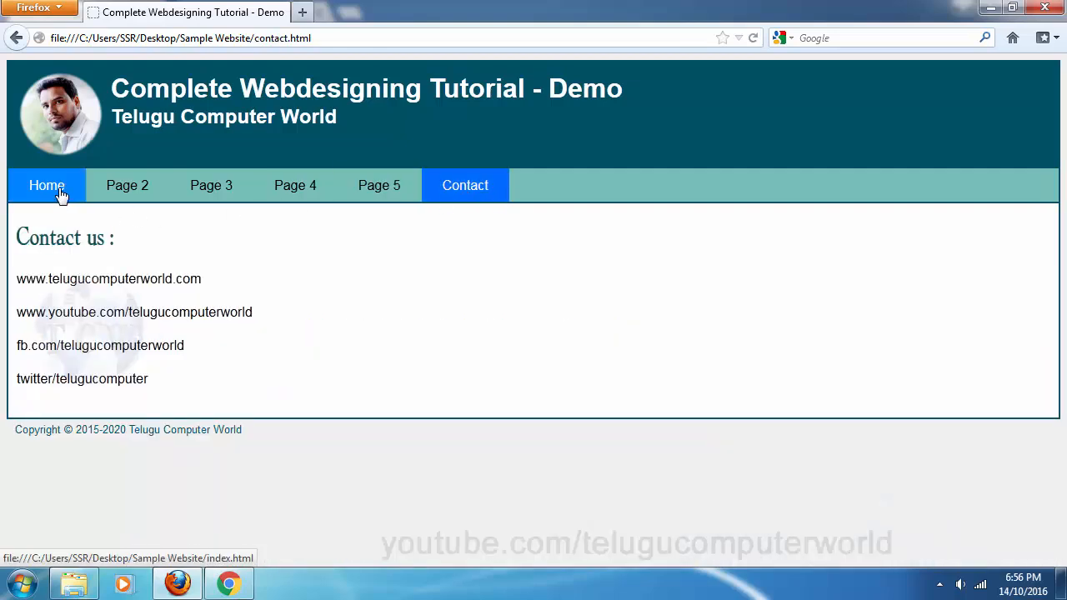
pyautogui.click(60, 195)
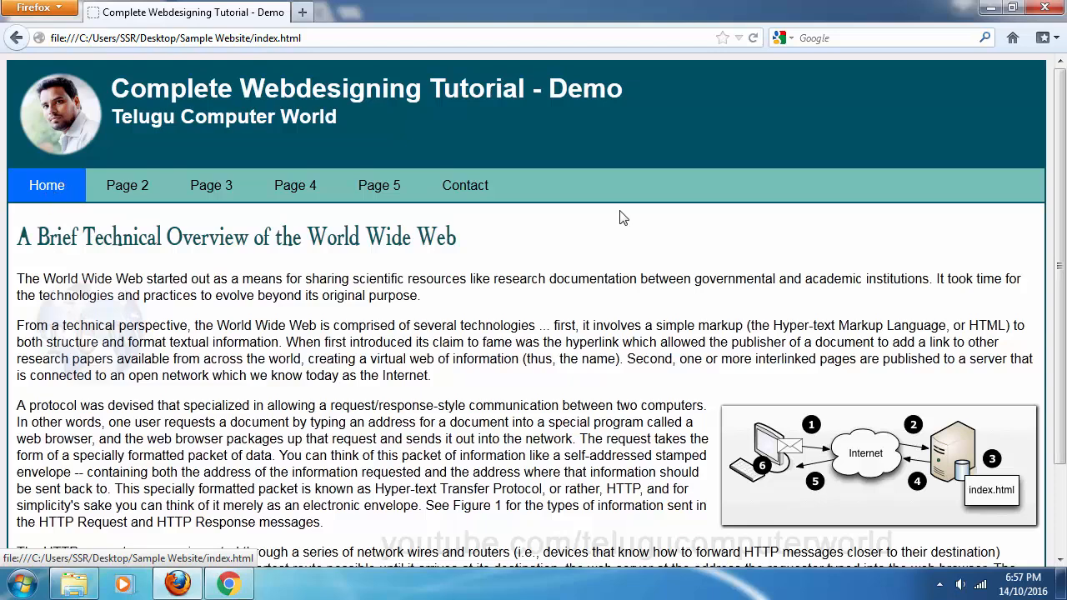
# Click through Pages 2–5 and Contact a third time, finishing on the home page
pyautogui.click(131, 193)
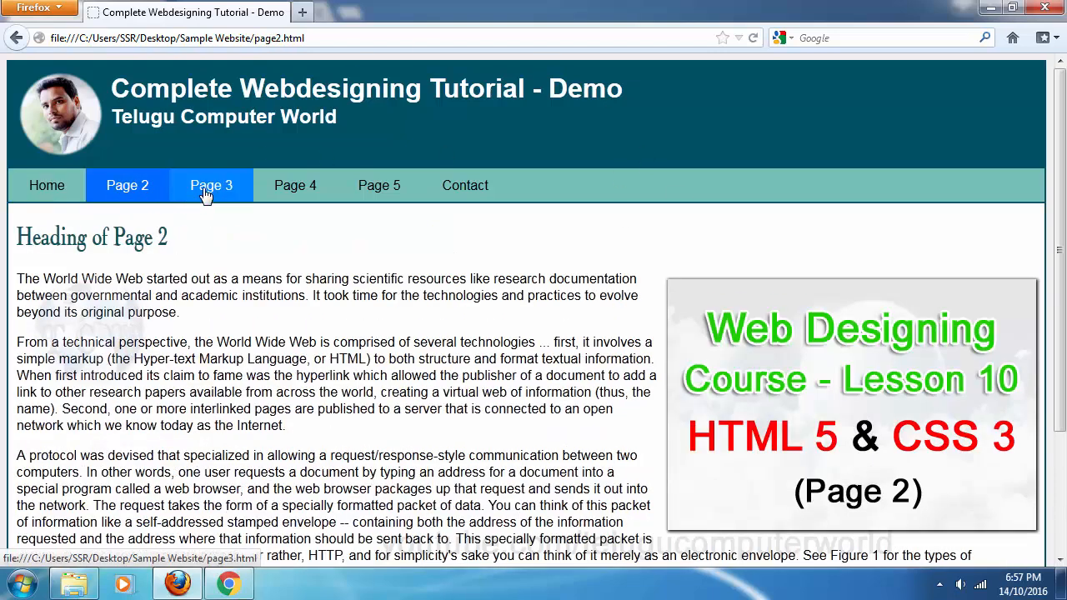
pyautogui.click(206, 193)
pyautogui.click(301, 194)
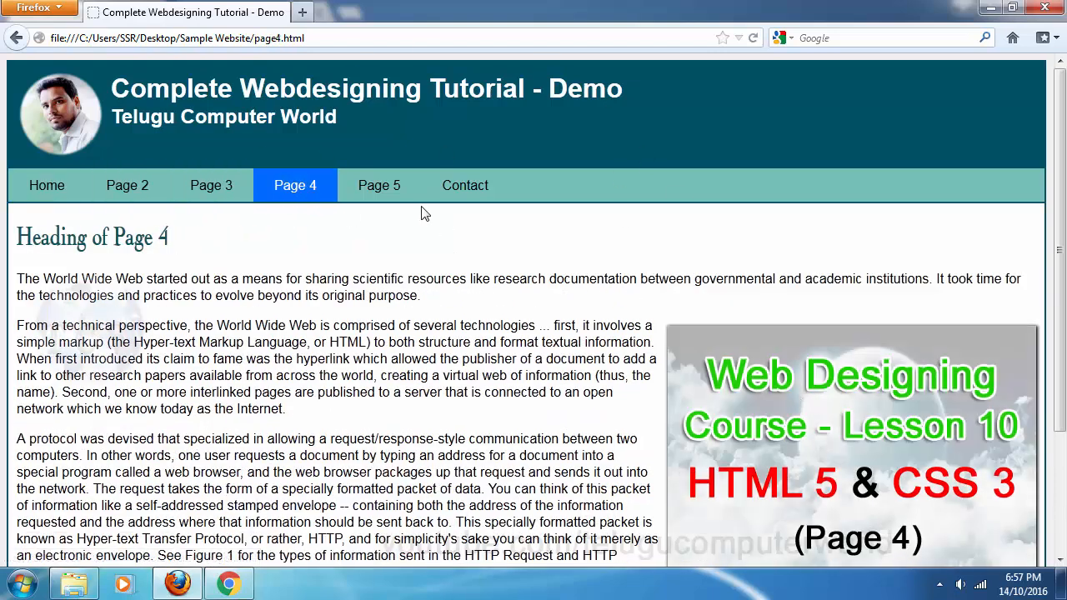
pyautogui.click(398, 198)
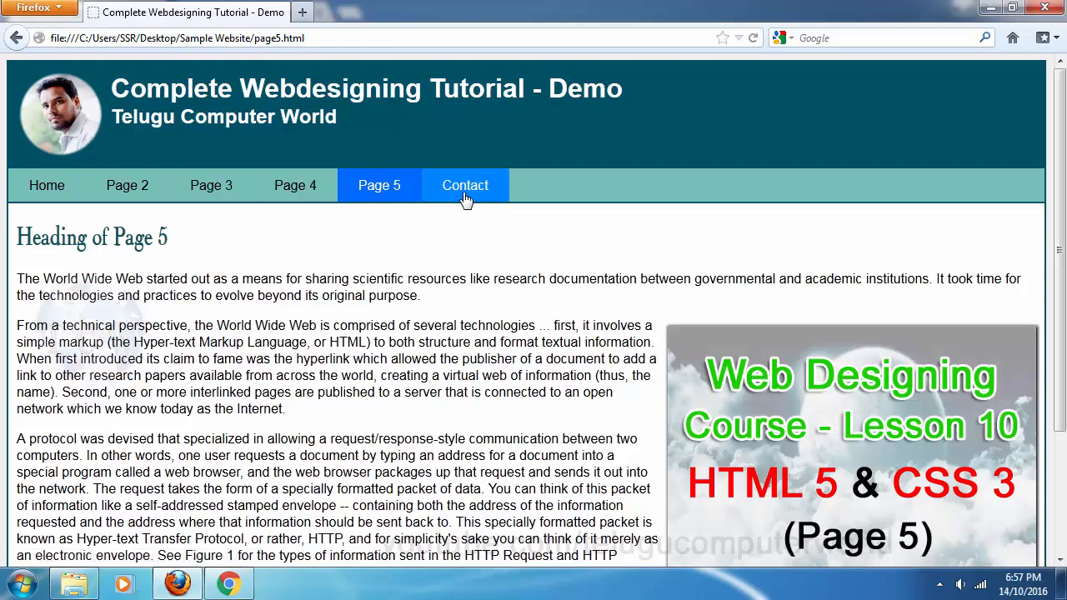
pyautogui.click(465, 199)
pyautogui.click(71, 190)
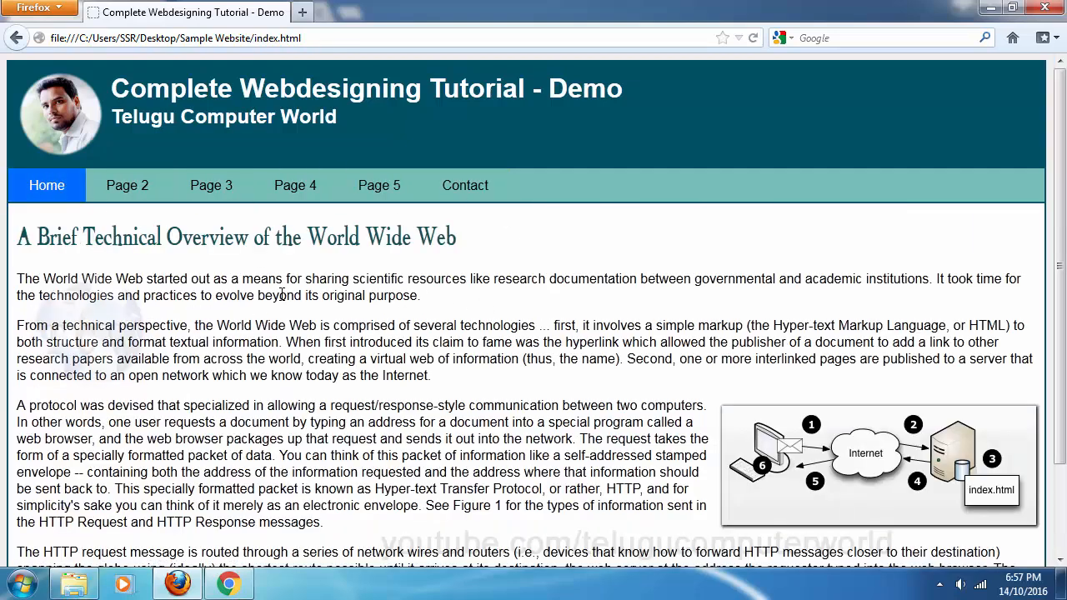
pyautogui.scroll(-3, 265, 374)
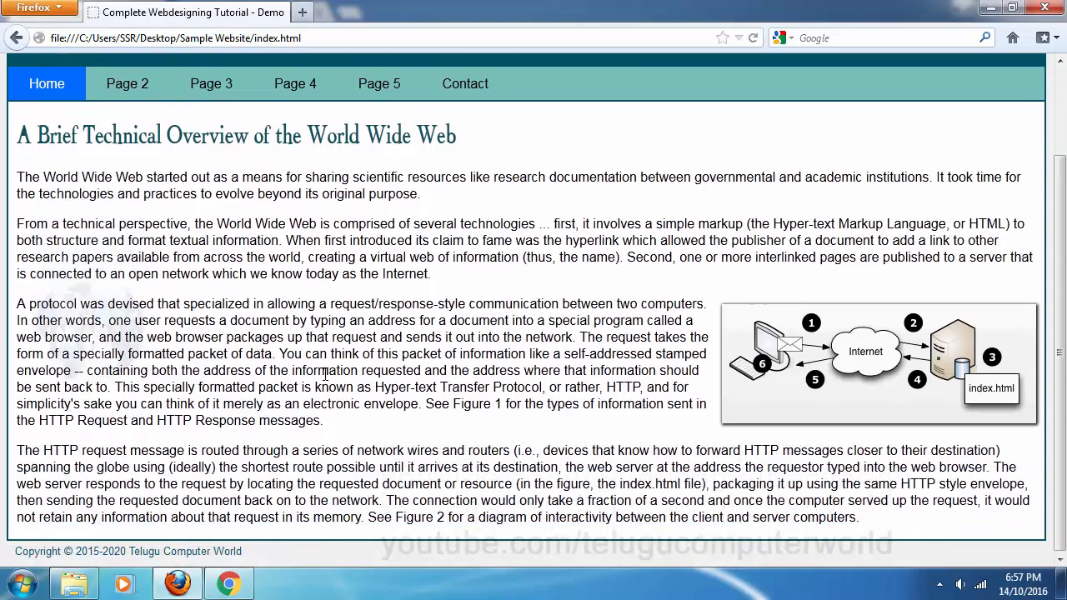
pyautogui.scroll(3, 264, 374)
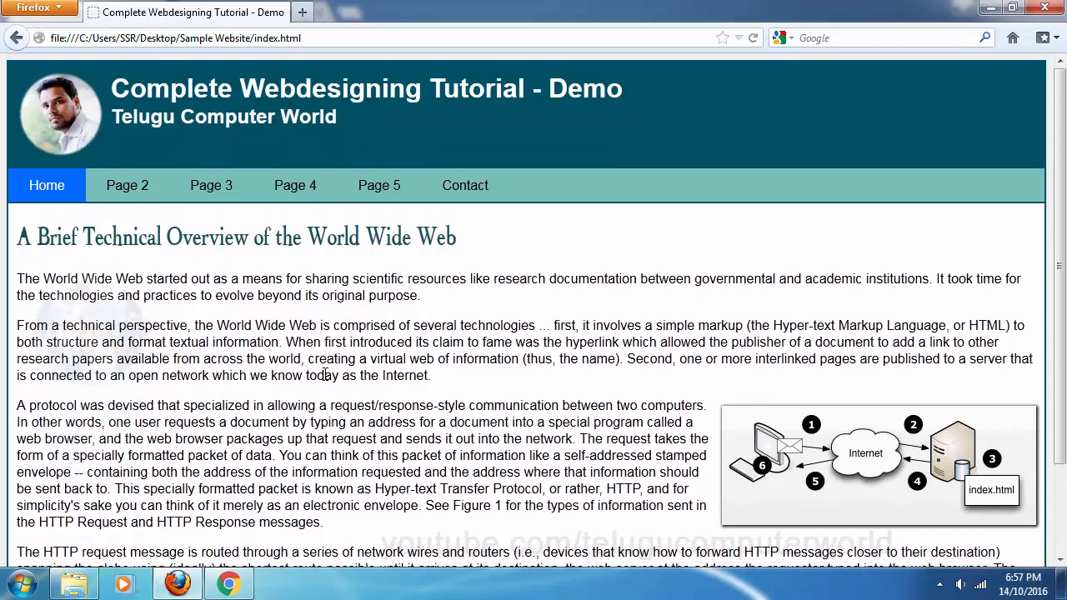
# Select and deselect all 13 website files in the Sample Website folder twice
pyautogui.click(74, 584)
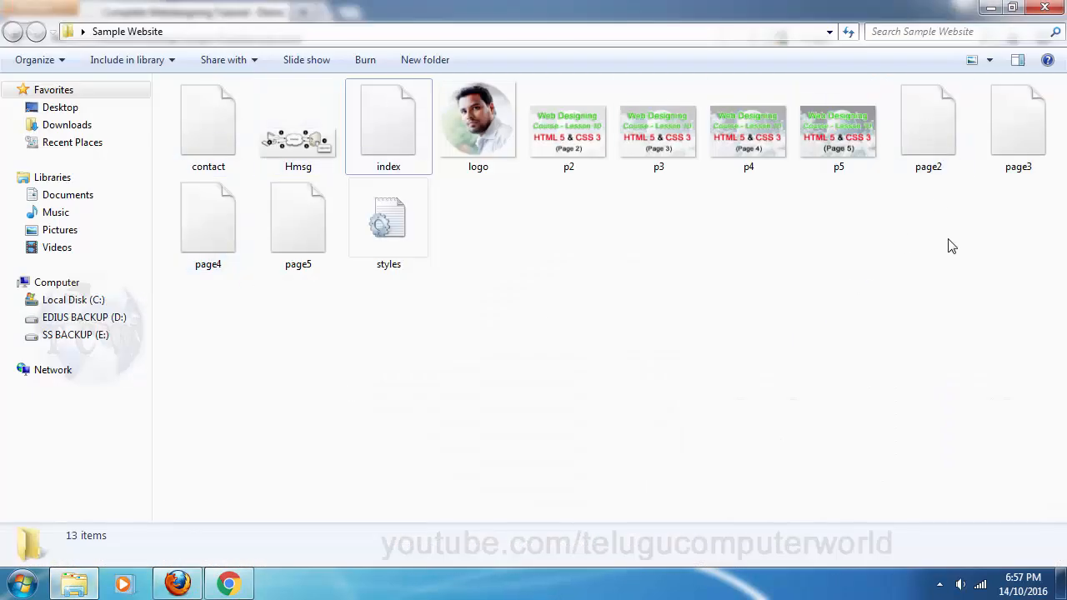
pyautogui.moveTo(1042, 267); pyautogui.dragTo(167, 118)
pyautogui.click(622, 326)
pyautogui.moveTo(1063, 325); pyautogui.dragTo(361, 209)
pyautogui.click(611, 351)
# Single out the contact, index, page5, page4, styles and logo files in turn
pyautogui.click(203, 116)
pyautogui.click(398, 133)
pyautogui.click(322, 224)
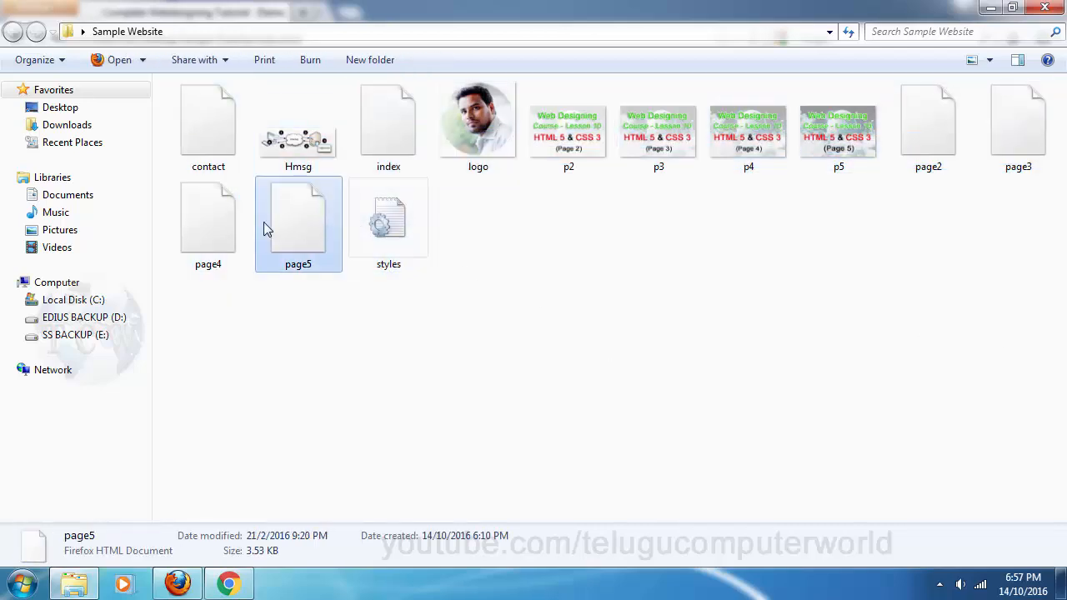
pyautogui.click(215, 231)
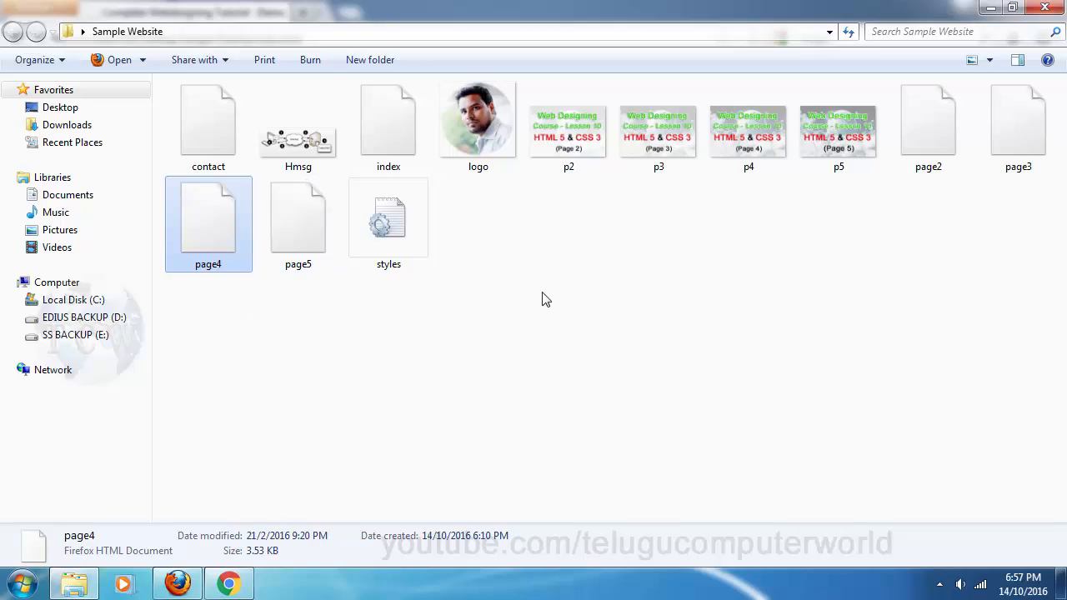
pyautogui.click(406, 230)
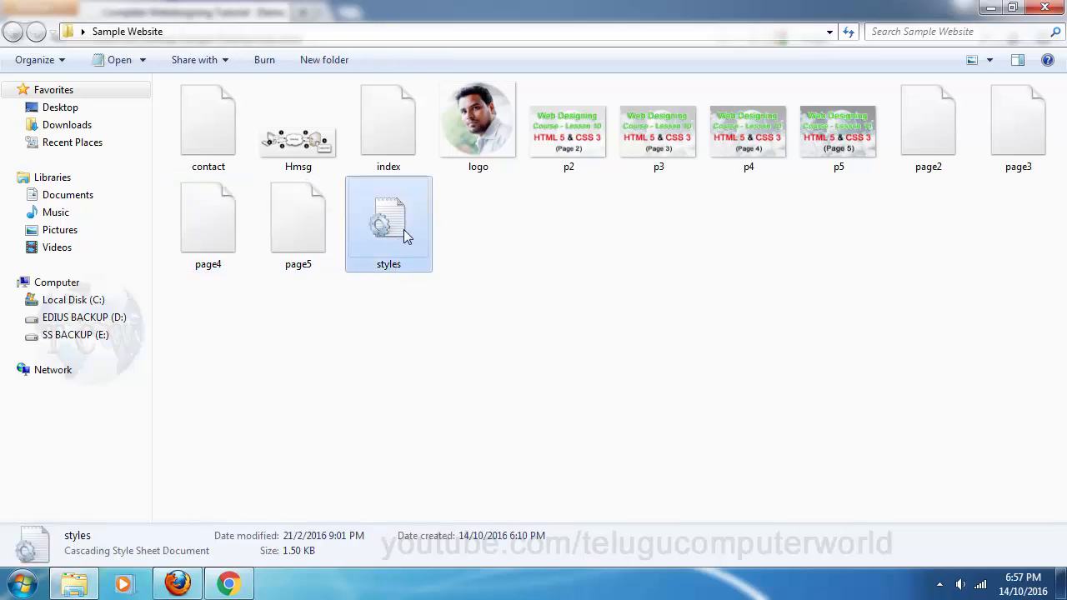
pyautogui.click(489, 125)
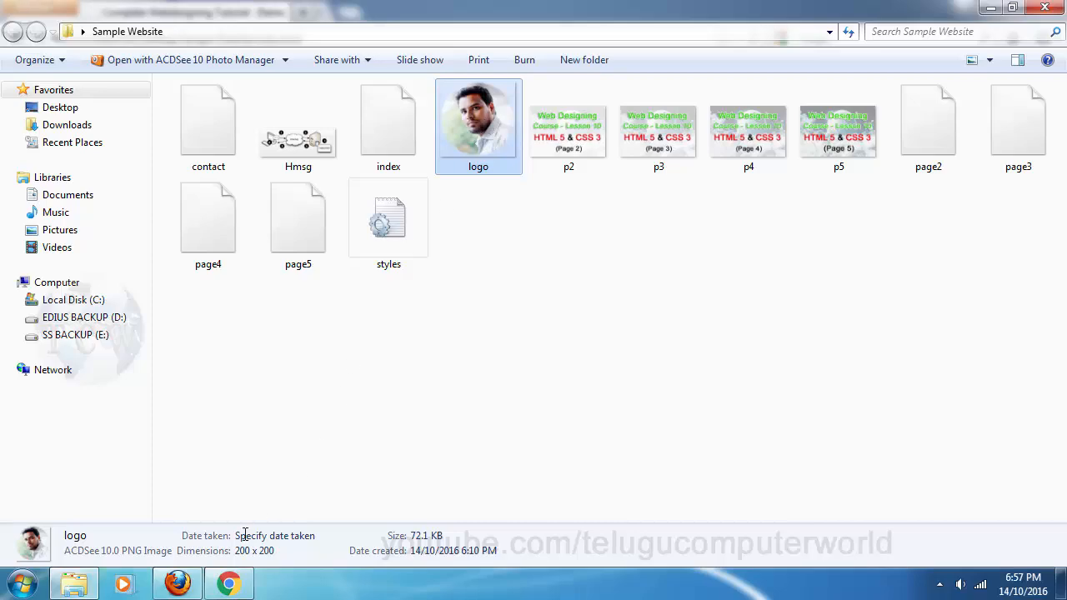
# Select and deselect the p2–p5 banner images, then open index in Firefox
pyautogui.click(177, 584)
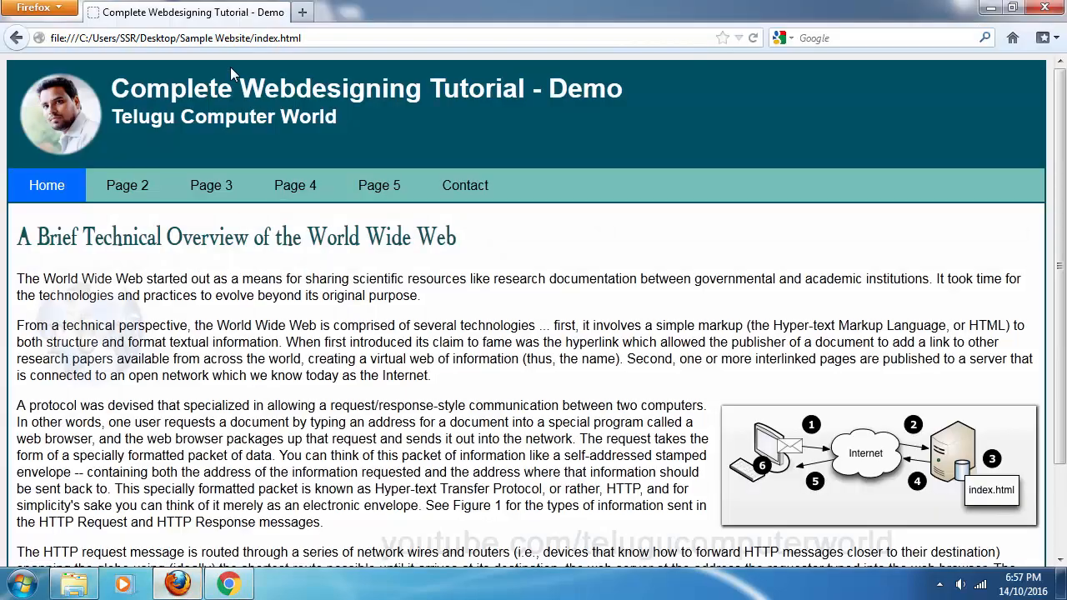
pyautogui.click(176, 584)
pyautogui.click(567, 162)
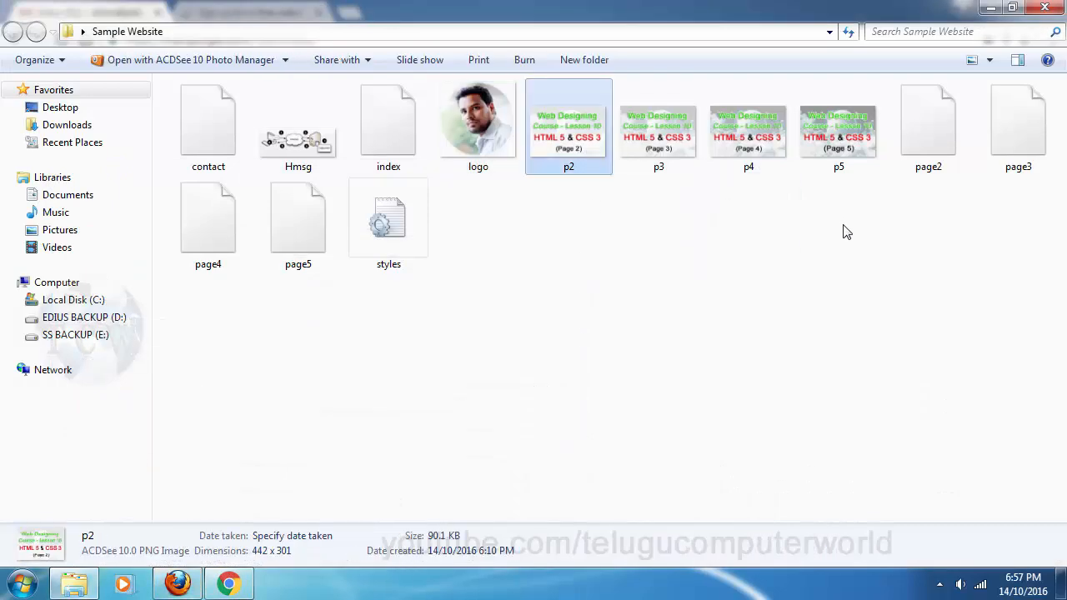
pyautogui.moveTo(844, 225); pyautogui.dragTo(553, 137)
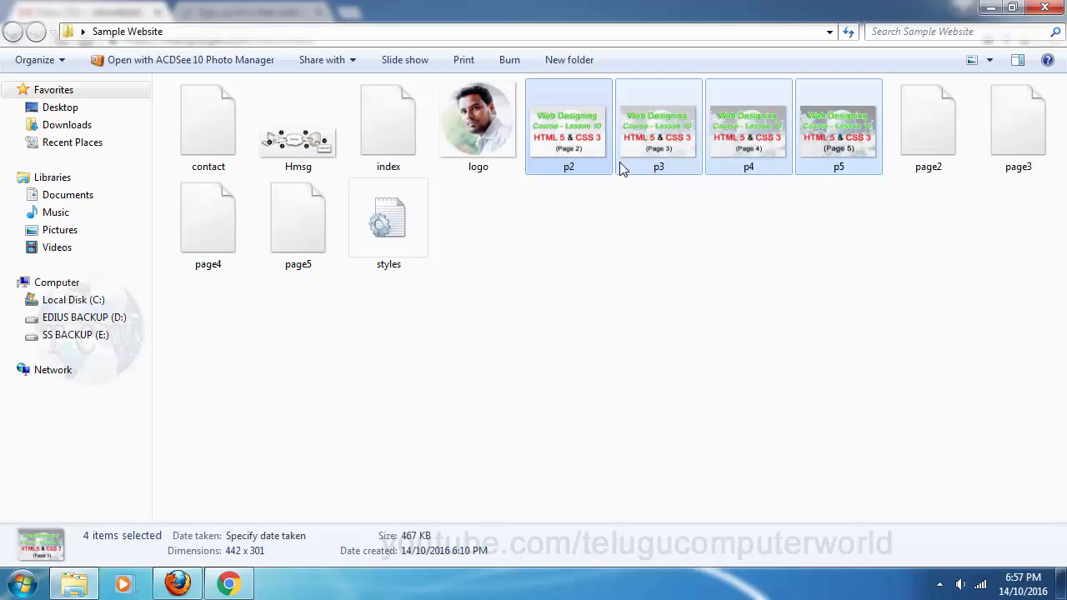
pyautogui.click(597, 241)
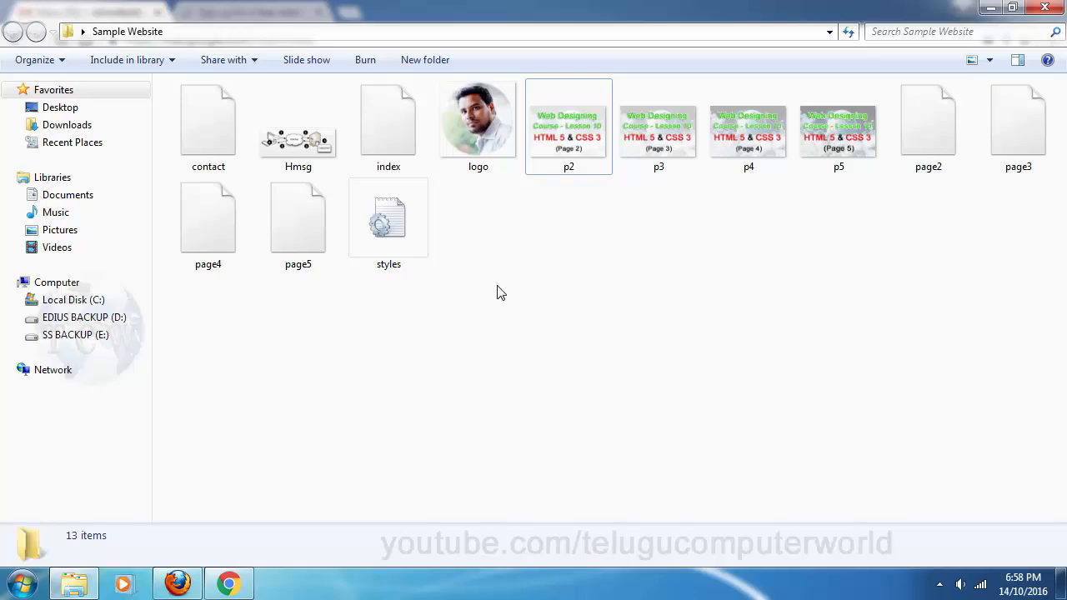
pyautogui.doubleClick(379, 119)
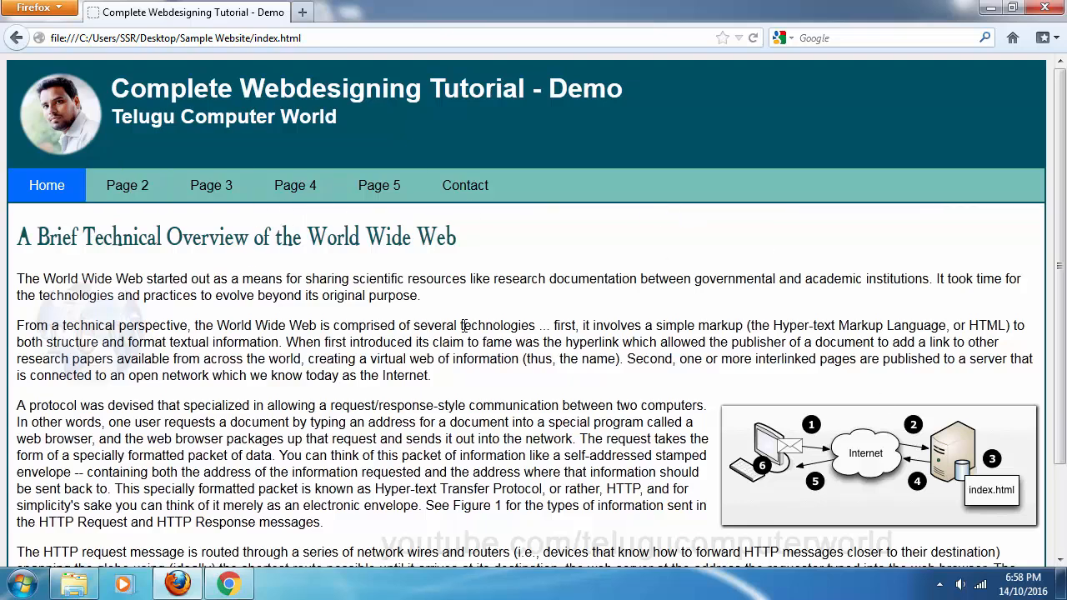
# Scroll through the demo home page and minimize Firefox back to the Sample Website folder
pyautogui.scroll(-2, 649, 427)
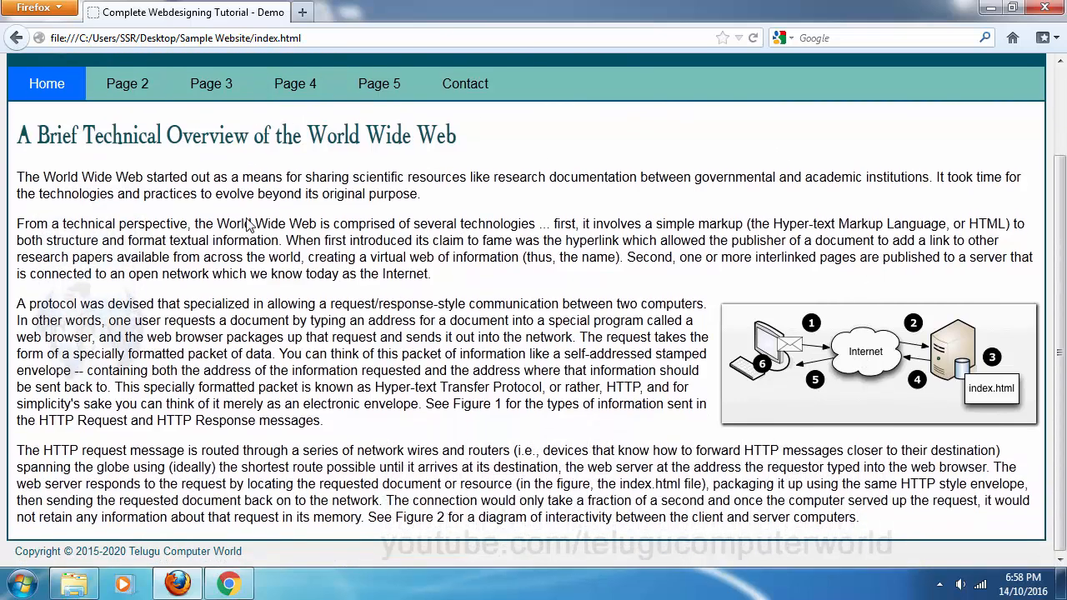
pyautogui.scroll(2, 442, 257)
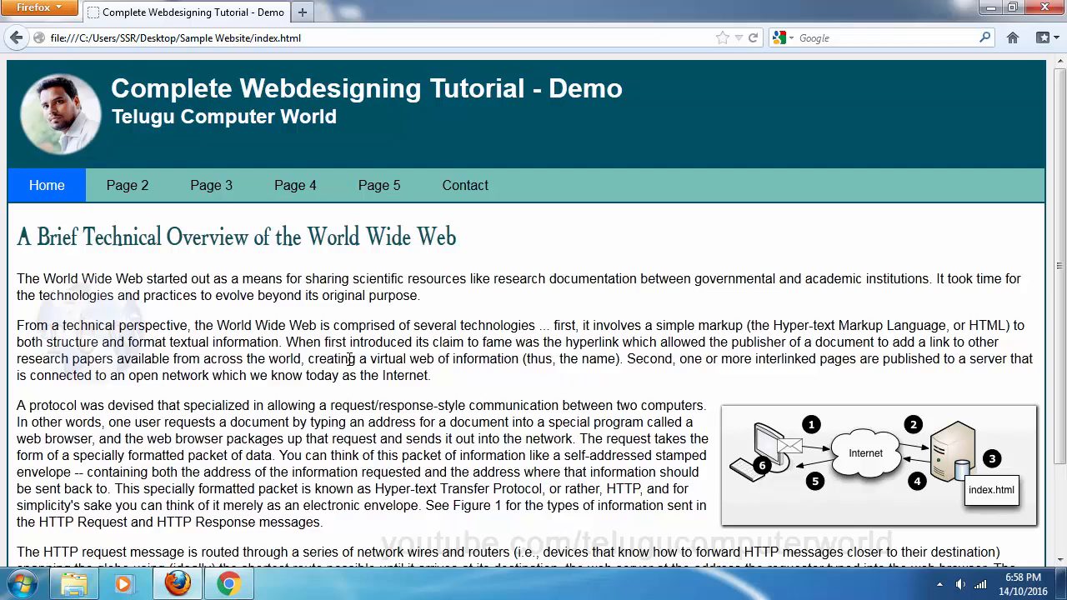
pyautogui.click(176, 583)
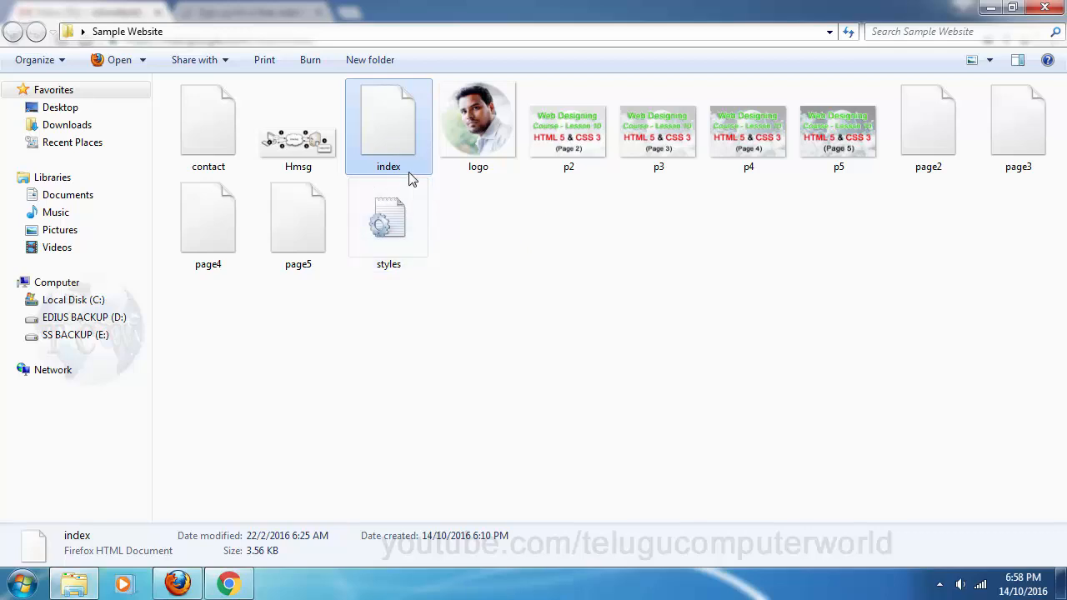
pyautogui.click(500, 296)
pyautogui.click(388, 120)
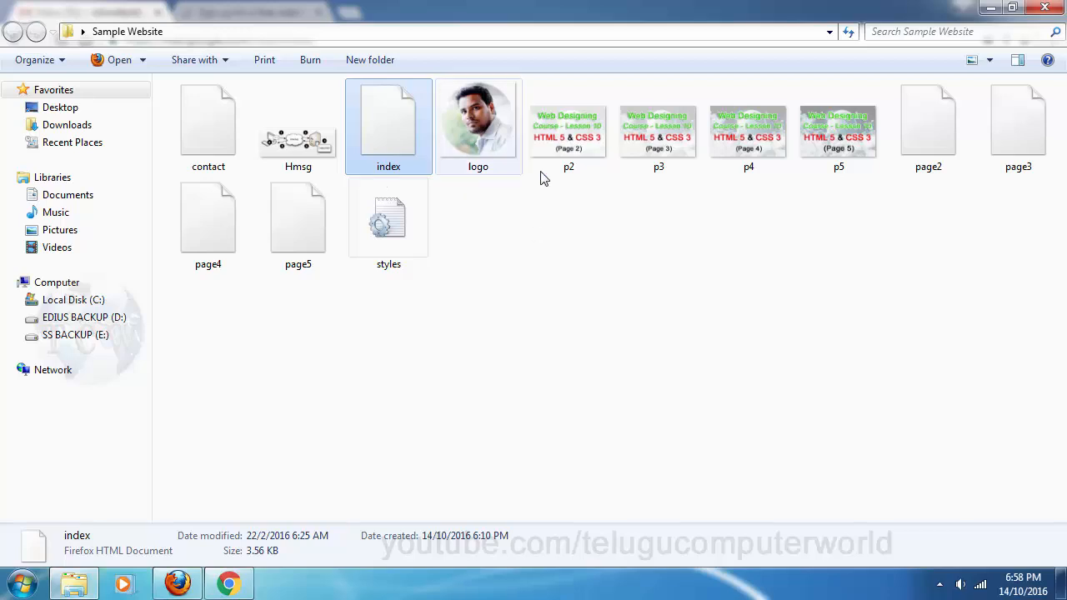
pyautogui.click(389, 146)
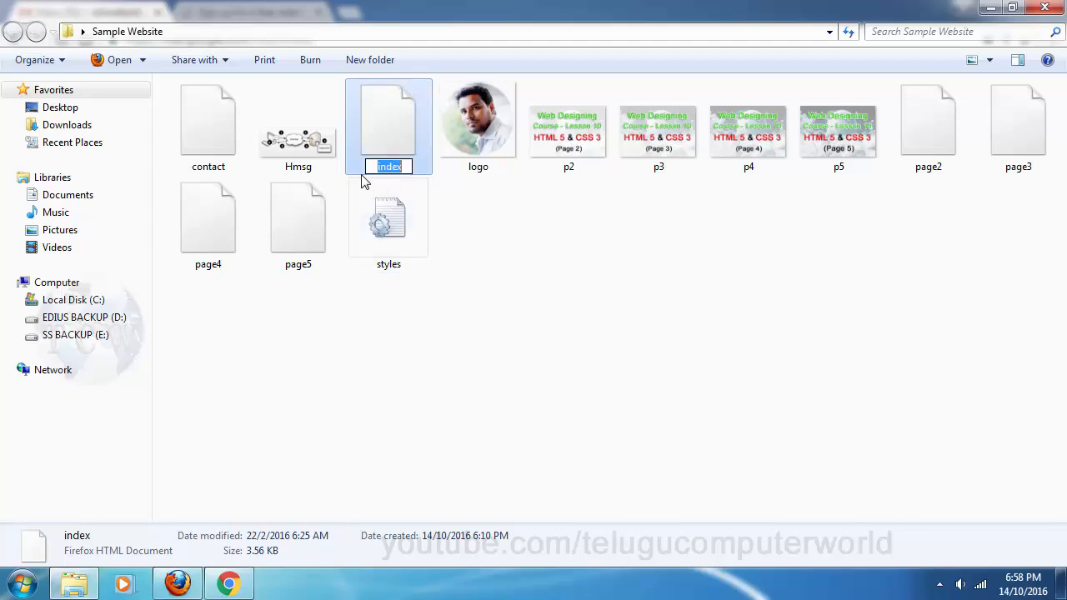
pyautogui.write('page')
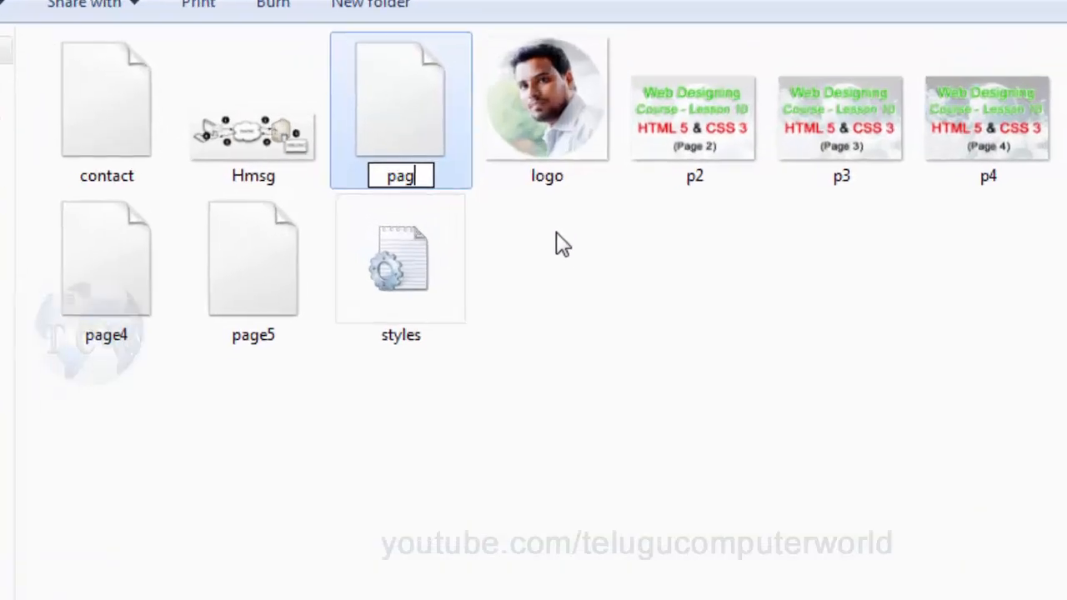
pyautogui.write('1')
pyautogui.press('Return')
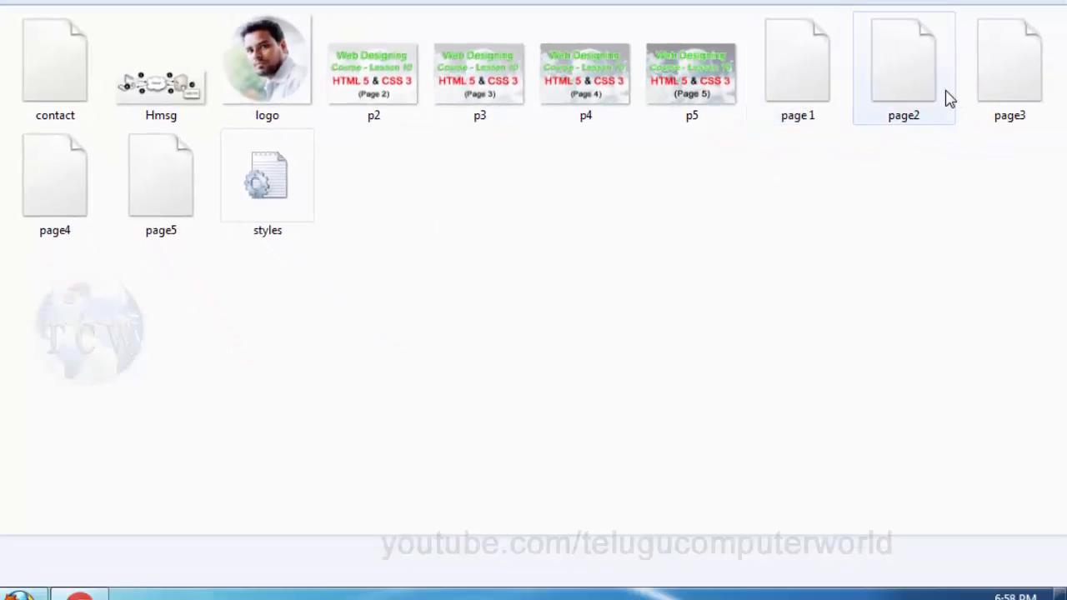
pyautogui.click(825, 111)
pyautogui.press('F2')
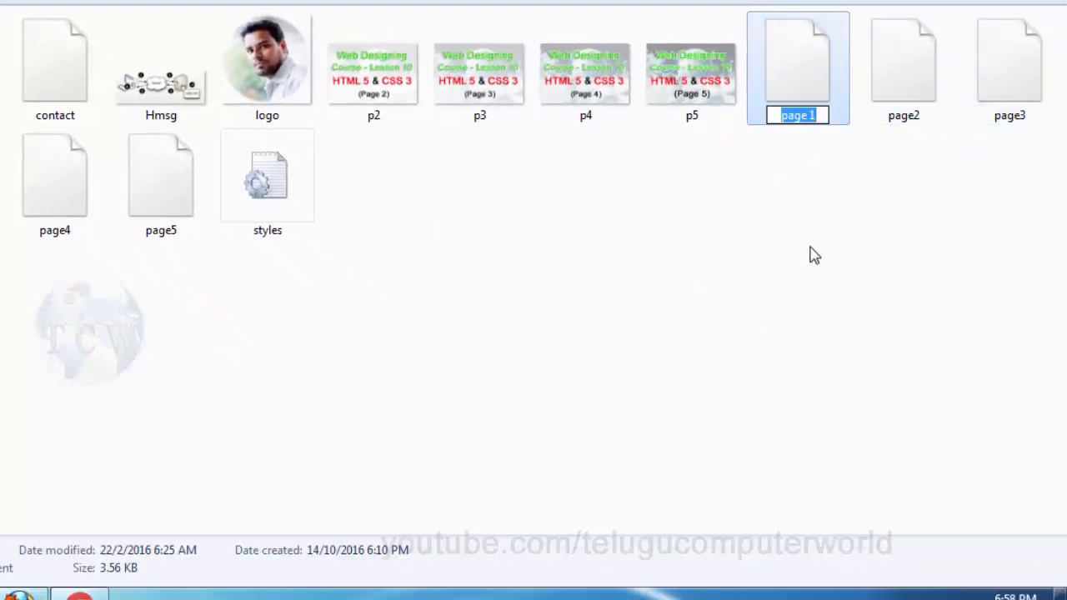
pyautogui.write('in')
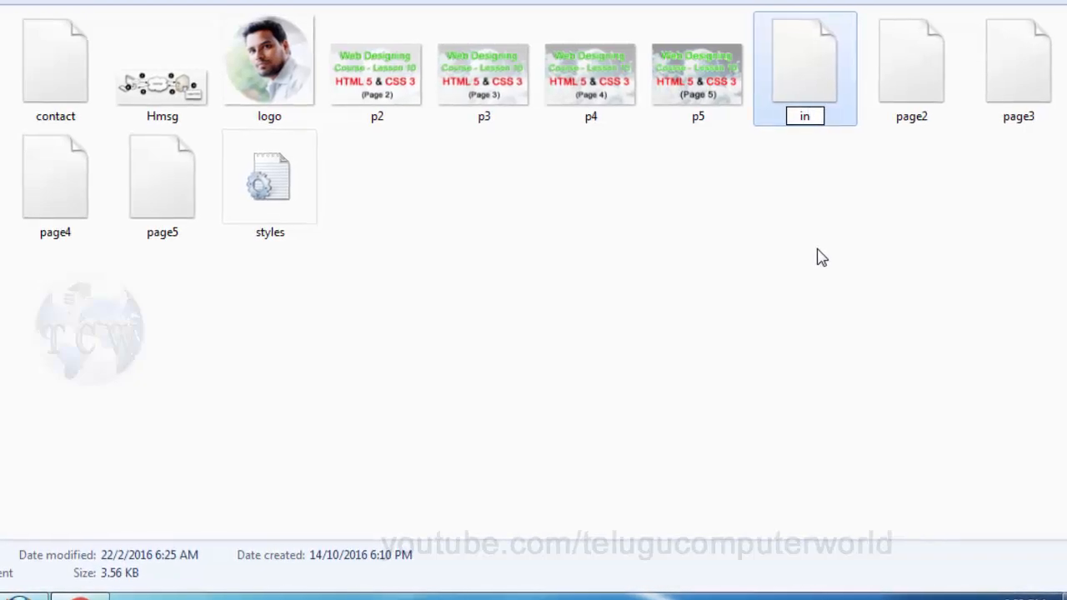
pyautogui.write('dex')
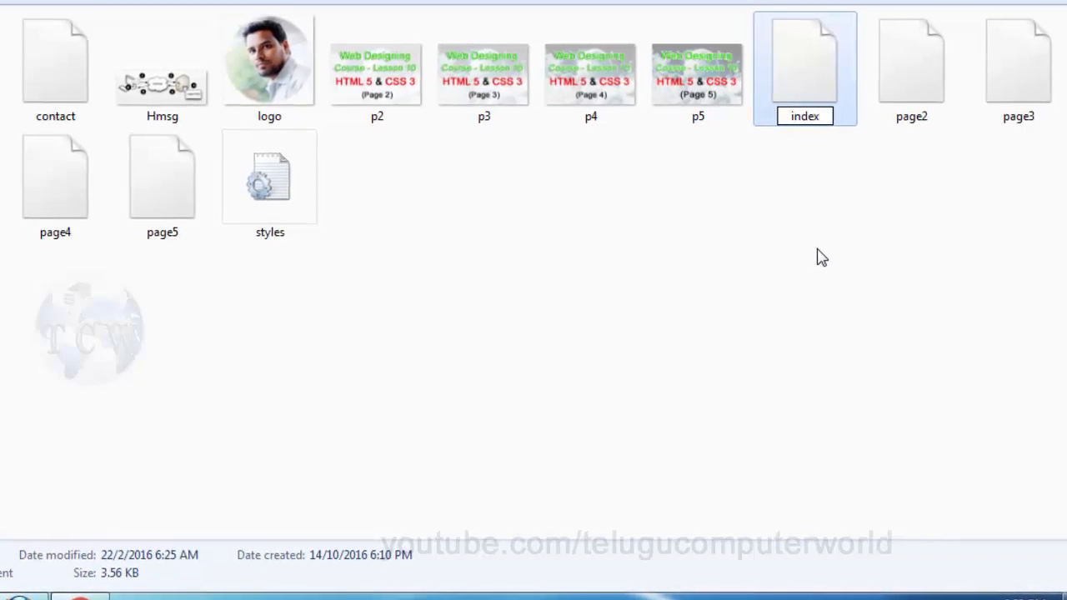
pyautogui.press('Return')
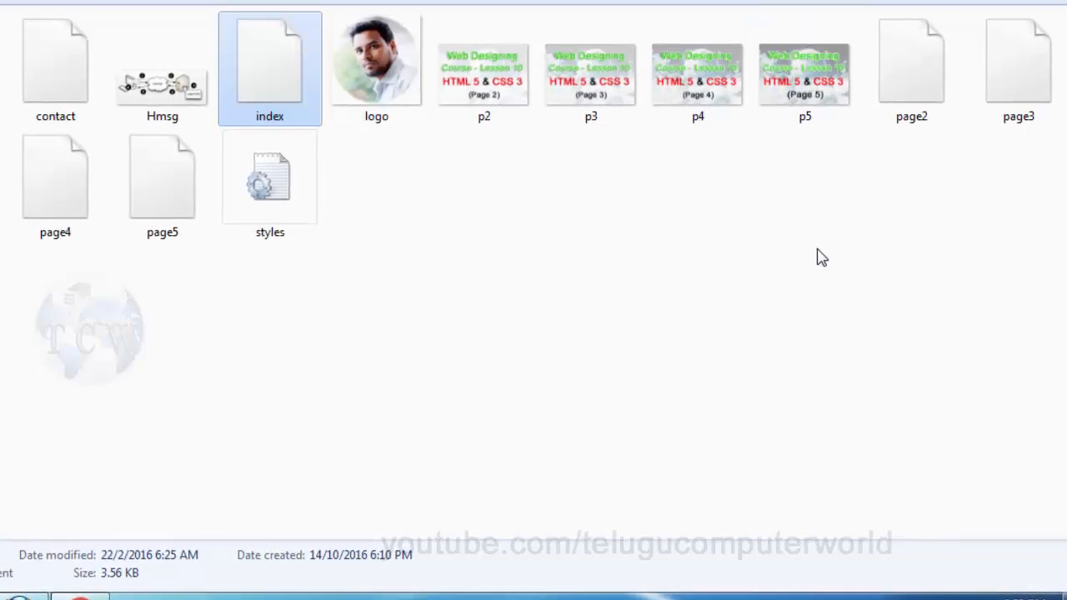
pyautogui.press('F2')
pyautogui.click(291, 120)
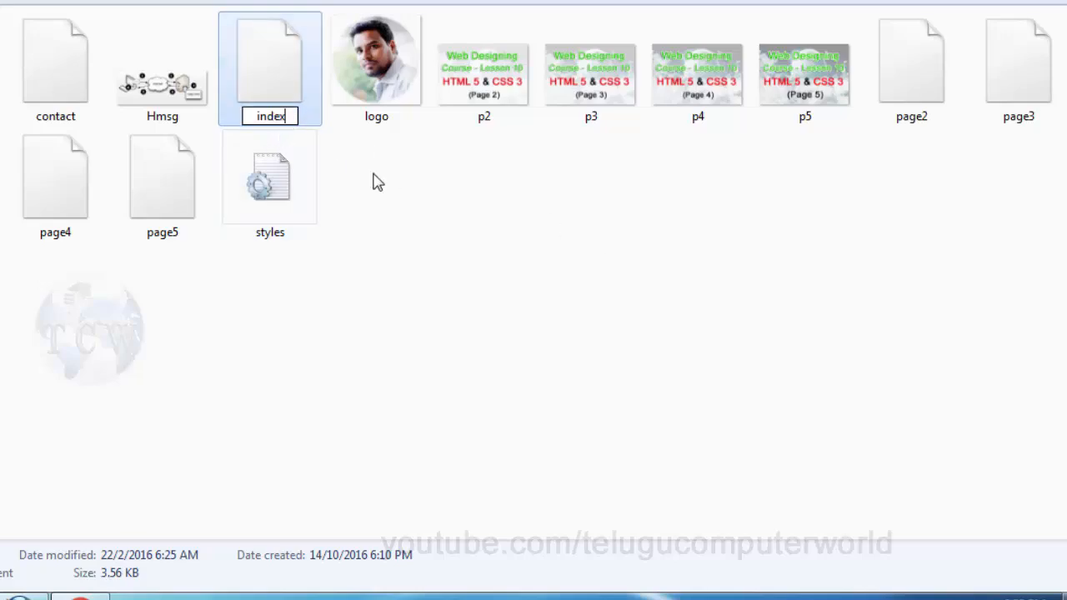
pyautogui.write('.ht')
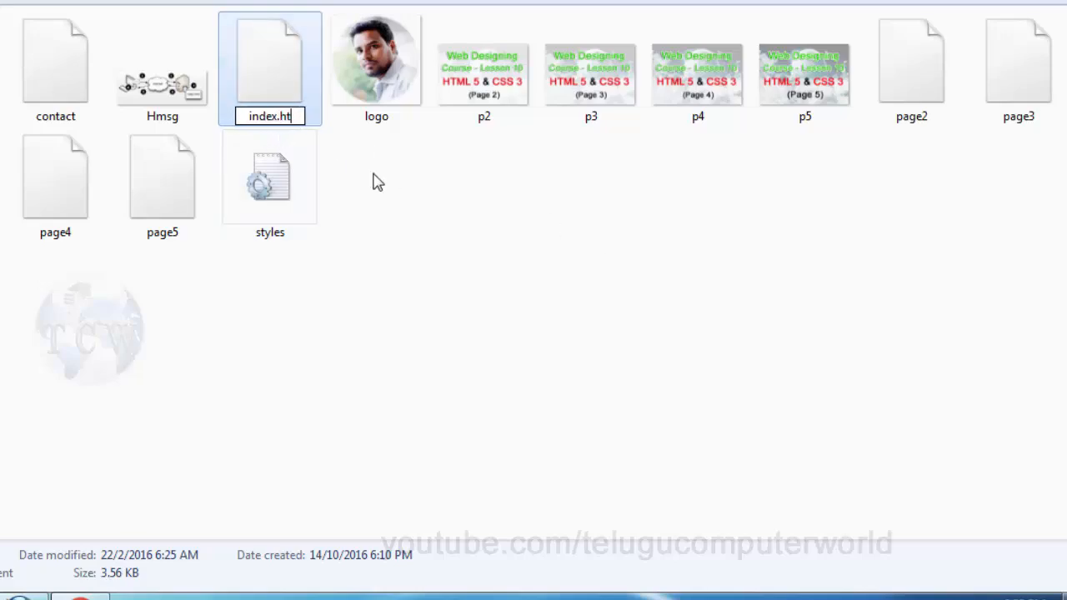
pyautogui.write('ml')
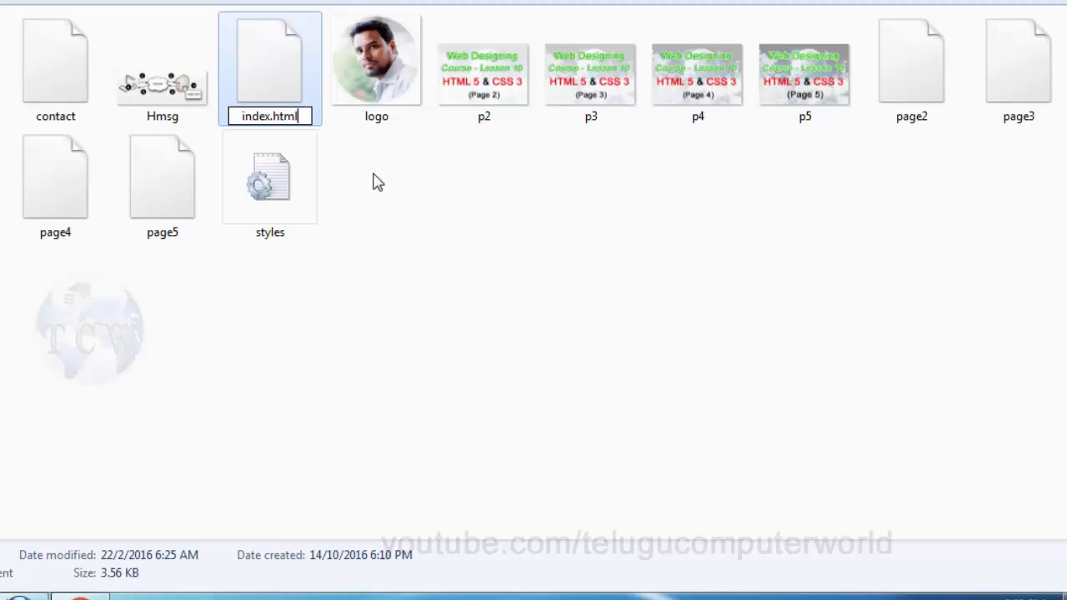
pyautogui.press('Return')
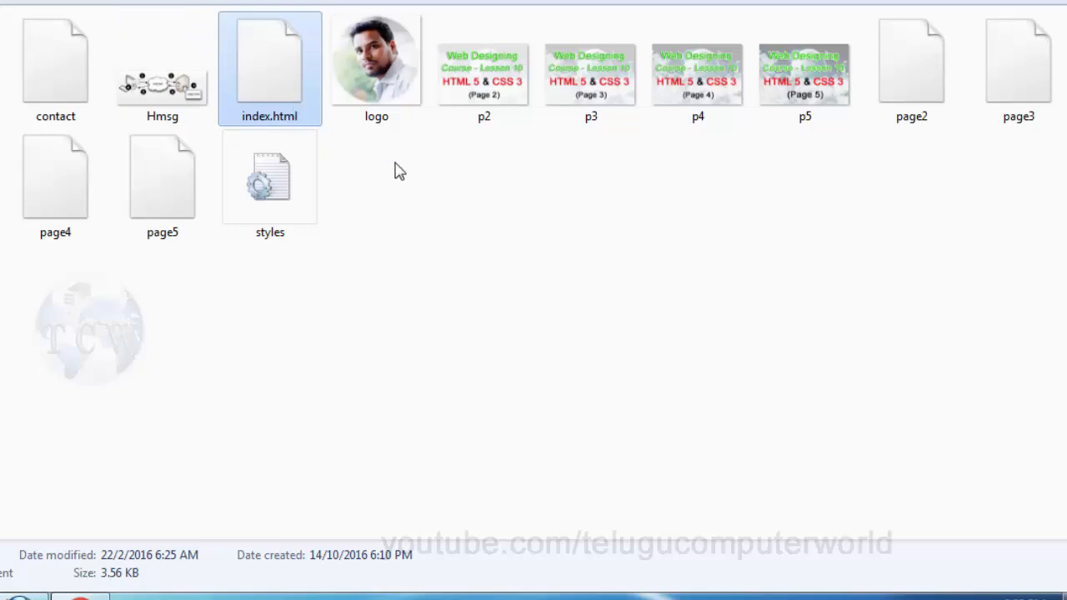
pyautogui.click(255, 113)
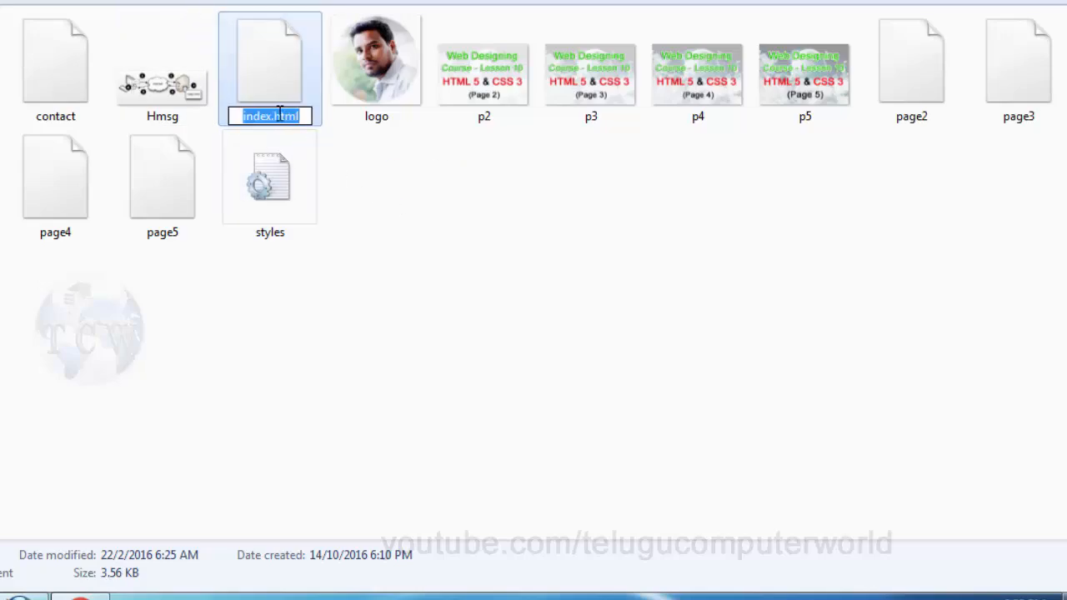
pyautogui.click(270, 117)
pyautogui.moveTo(271, 117); pyautogui.dragTo(331, 115)
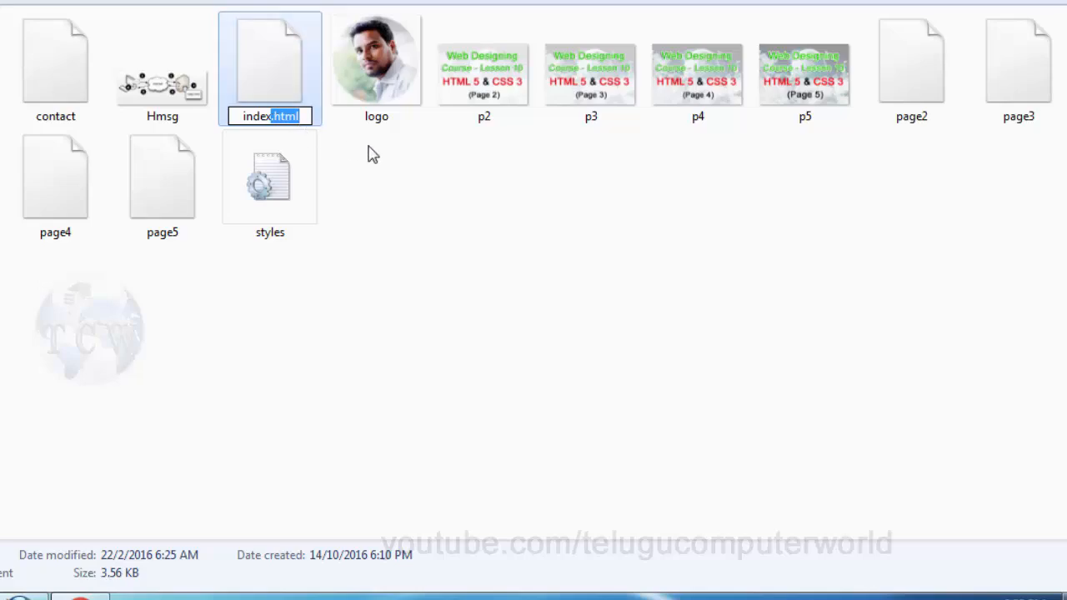
pyautogui.press('BackSpace')
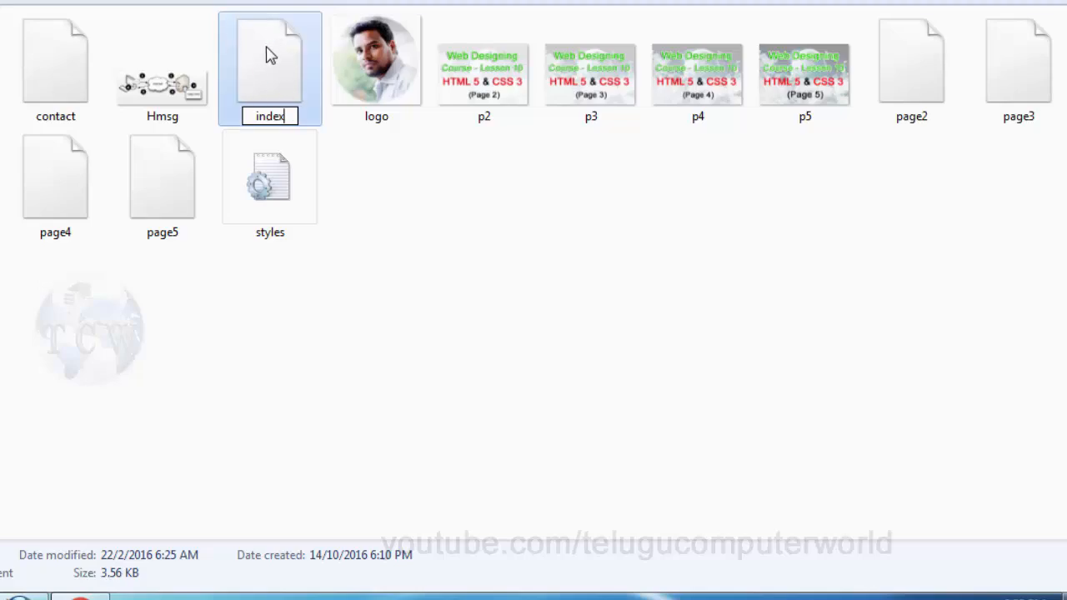
pyautogui.press('Return')
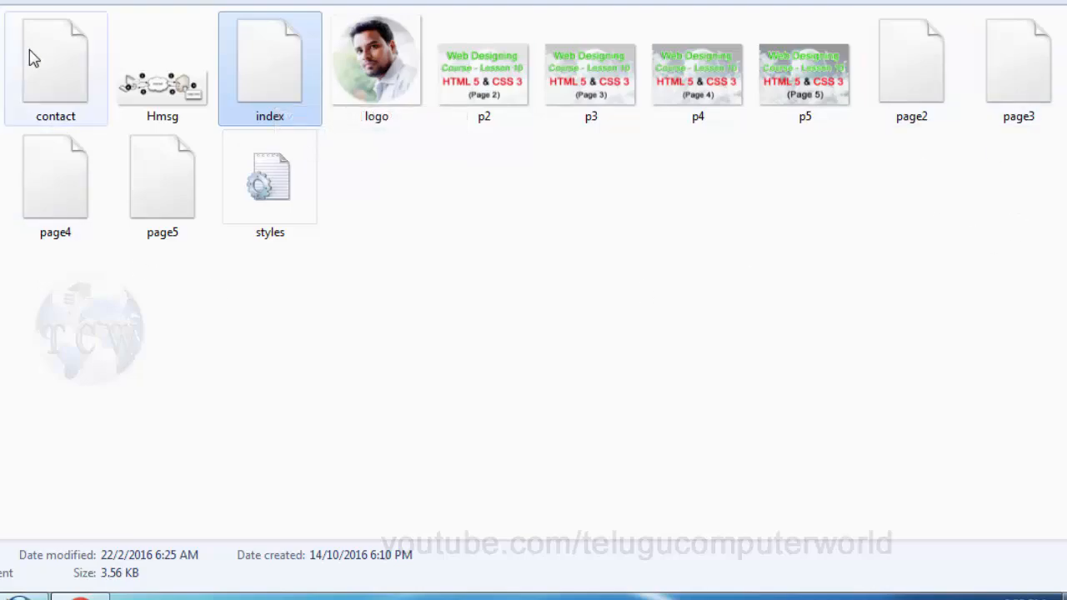
pyautogui.click(125, 583)
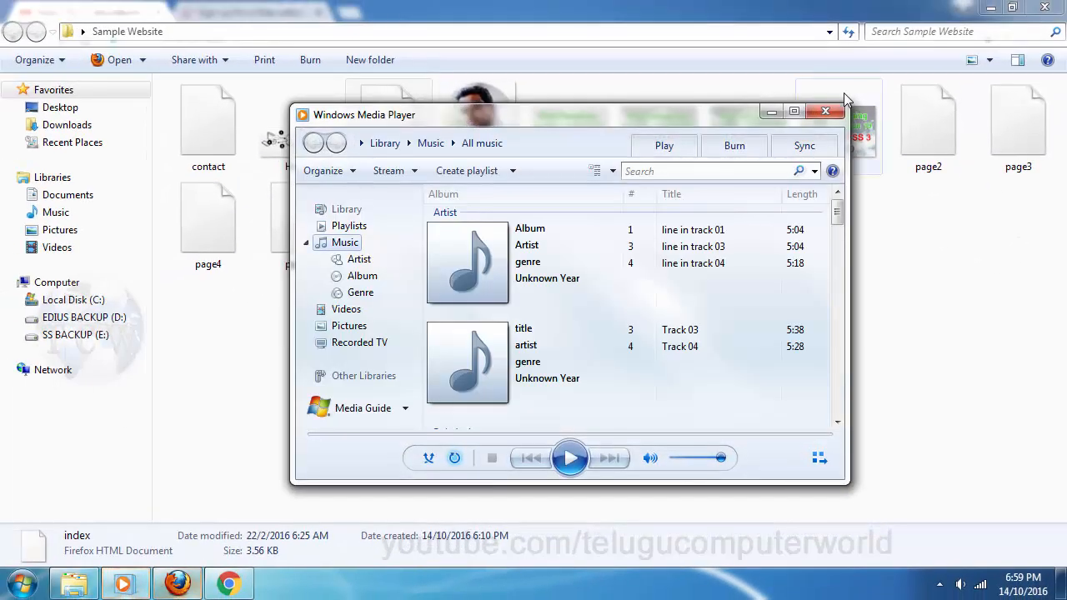
pyautogui.click(825, 111)
pyautogui.click(177, 583)
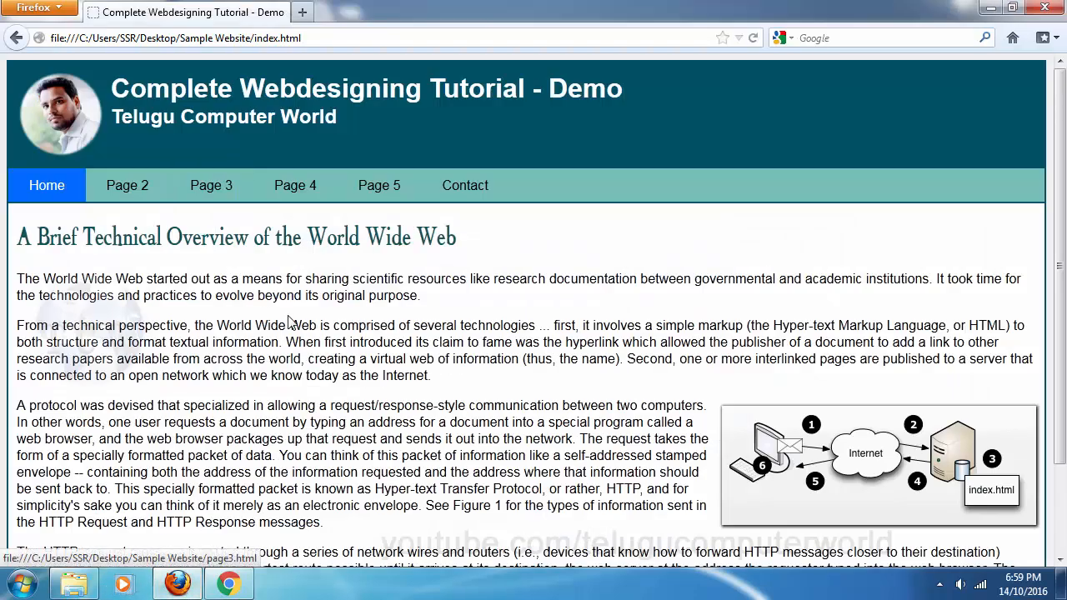
pyautogui.click(129, 196)
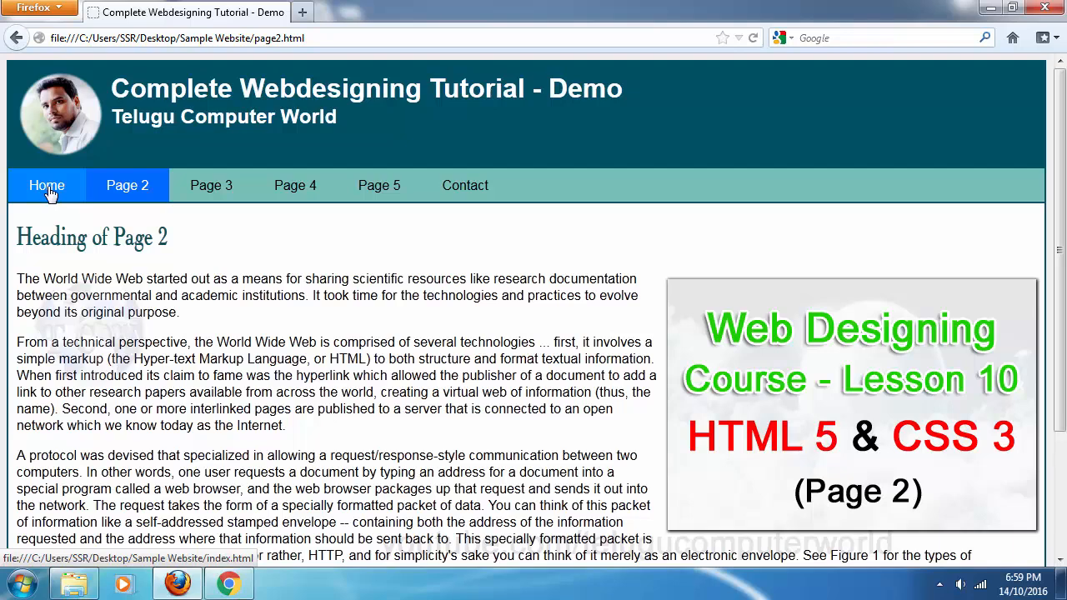
pyautogui.click(50, 192)
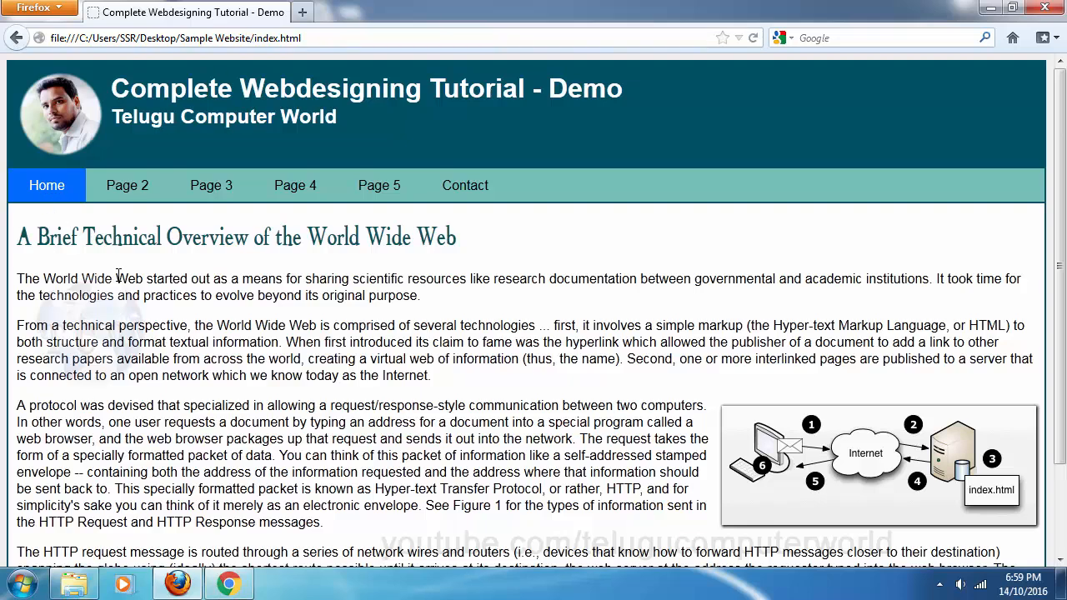
pyautogui.click(75, 583)
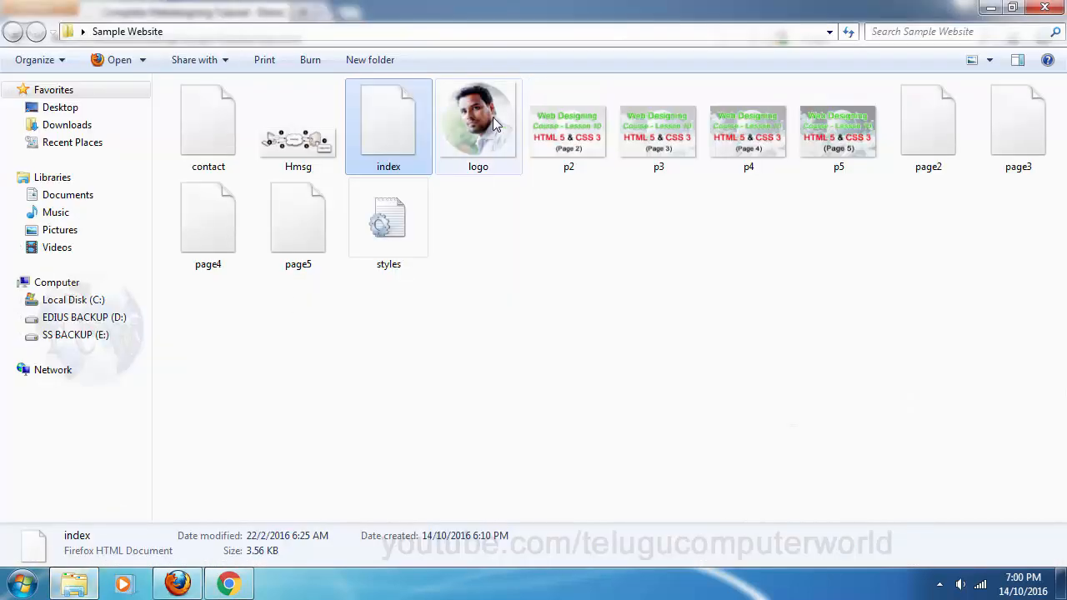
# Open index in Notepad++, select the Home link's index.html href, then close the editor
pyautogui.rightClick(374, 129)
pyautogui.click(441, 196)
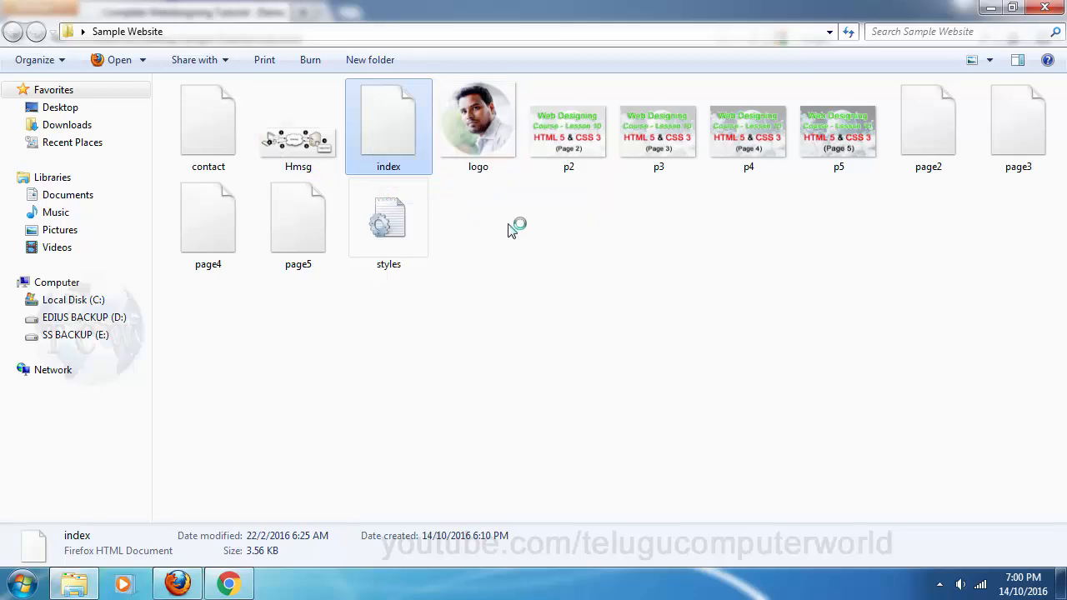
pyautogui.scroll(-5, 458, 291)
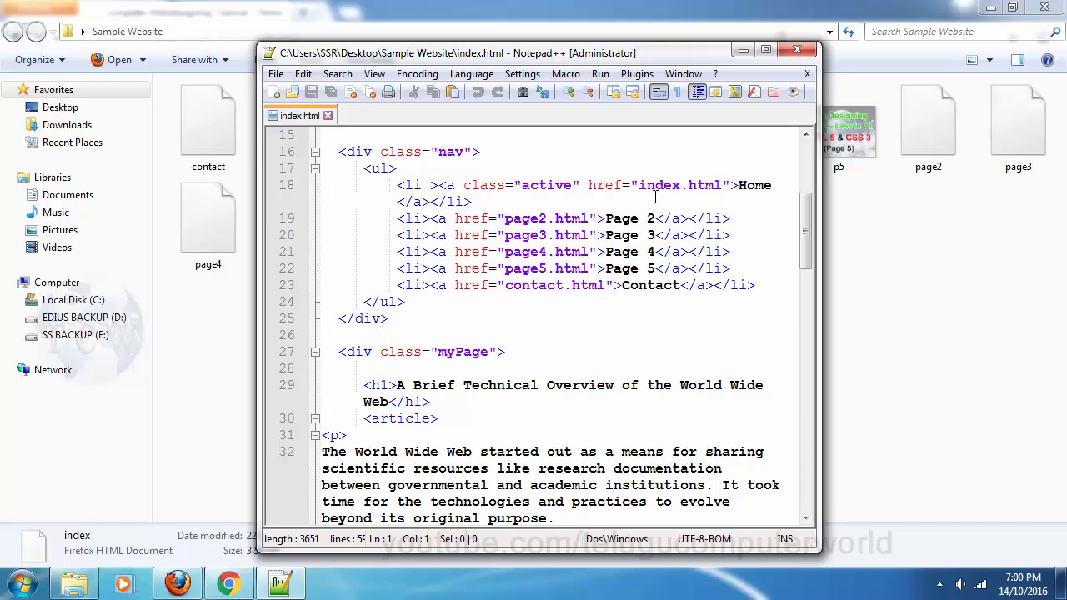
pyautogui.moveTo(640, 185); pyautogui.dragTo(722, 185)
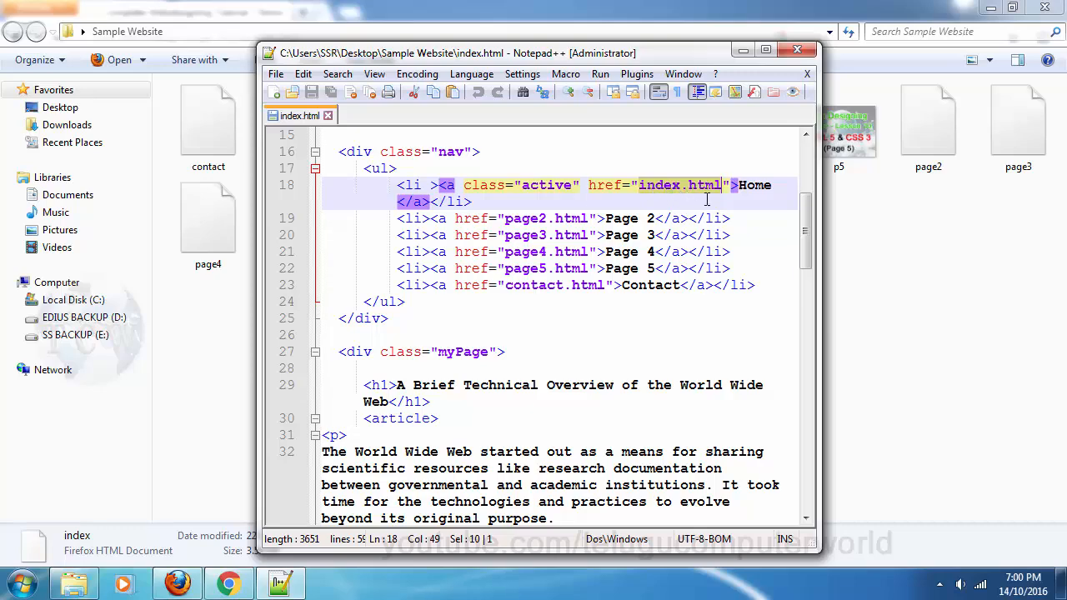
pyautogui.click(797, 50)
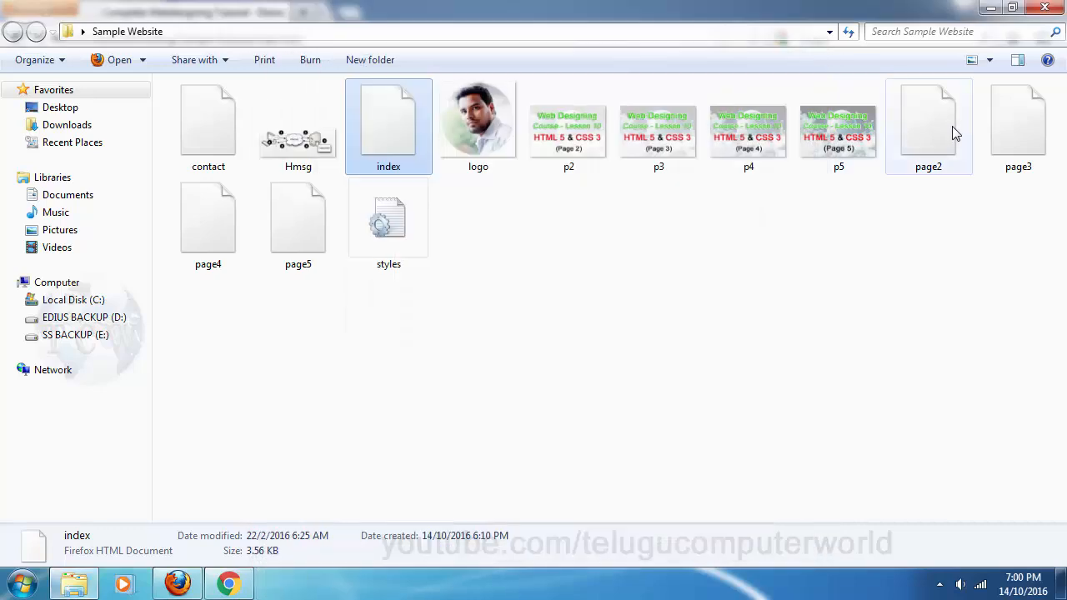
pyautogui.click(758, 287)
pyautogui.click(177, 584)
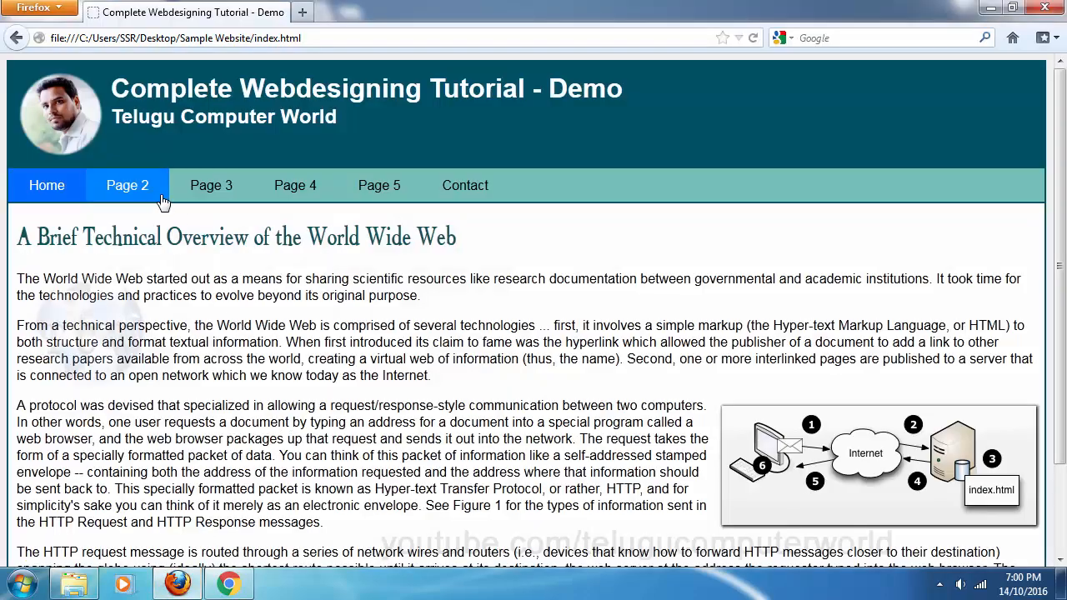
pyautogui.click(134, 188)
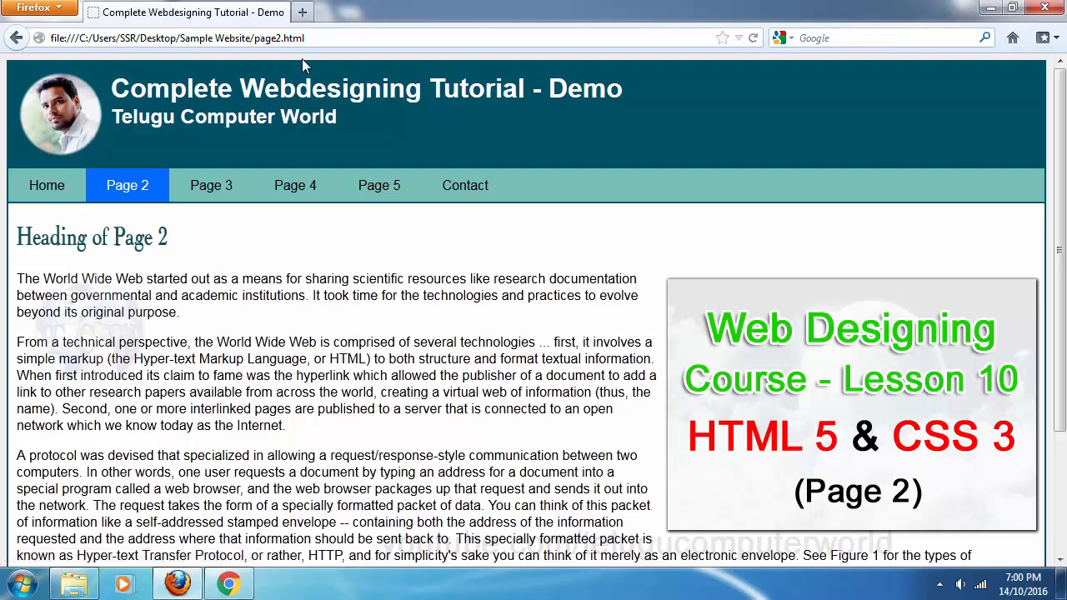
pyautogui.click(73, 583)
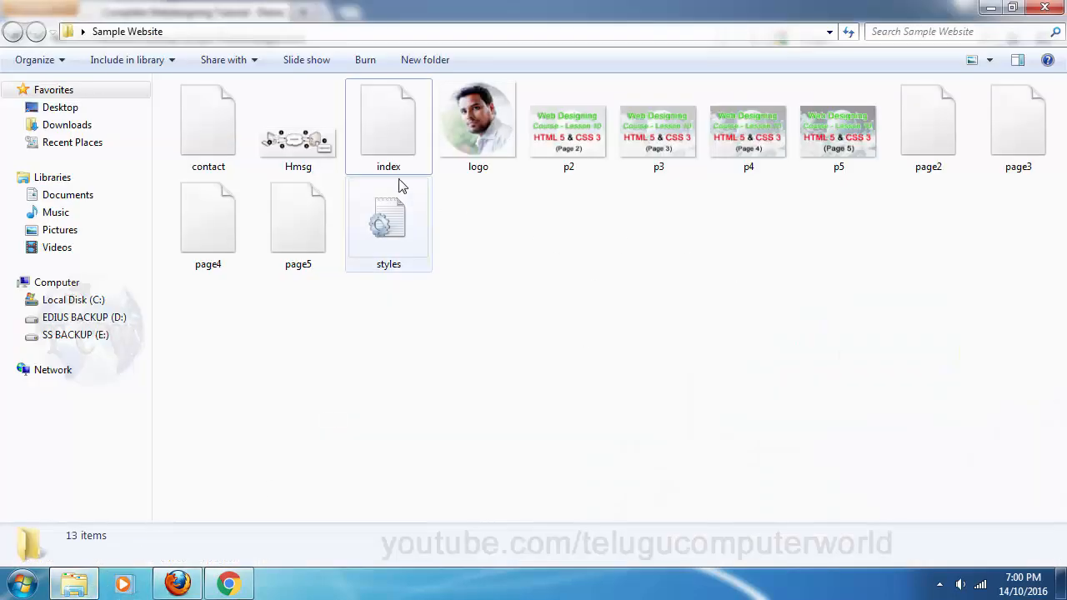
pyautogui.click(177, 583)
pyautogui.click(48, 184)
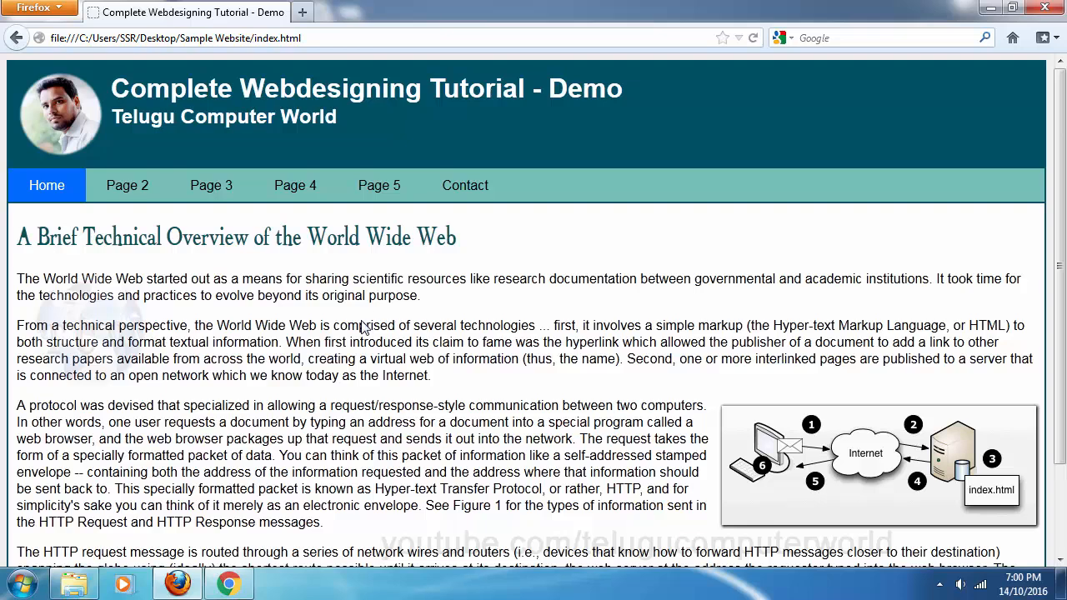
pyautogui.click(74, 584)
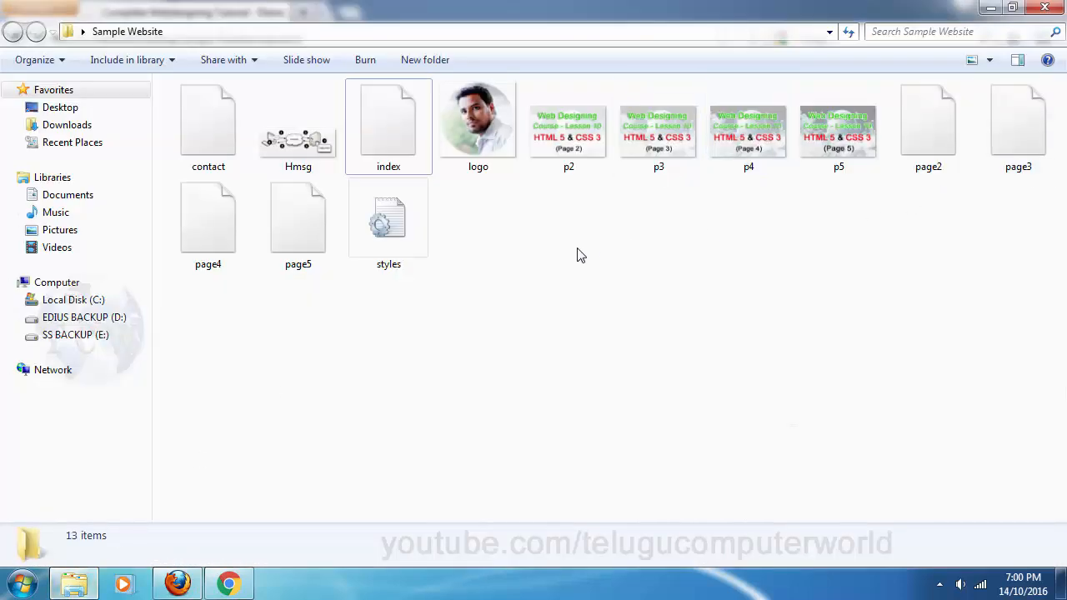
pyautogui.click(74, 583)
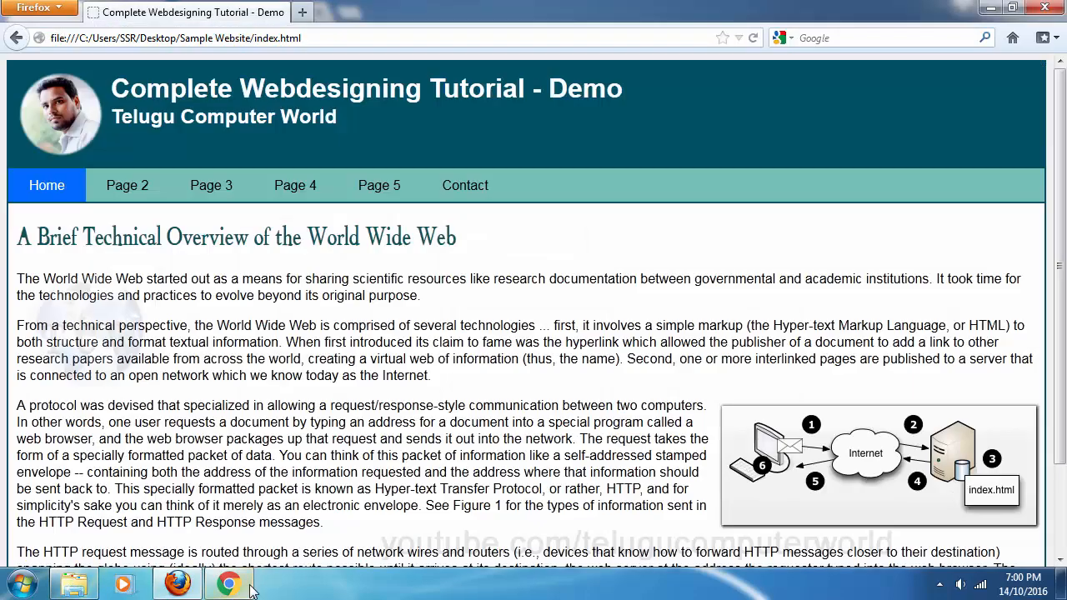
pyautogui.click(133, 186)
pyautogui.click(214, 188)
pyautogui.click(293, 189)
pyautogui.click(400, 193)
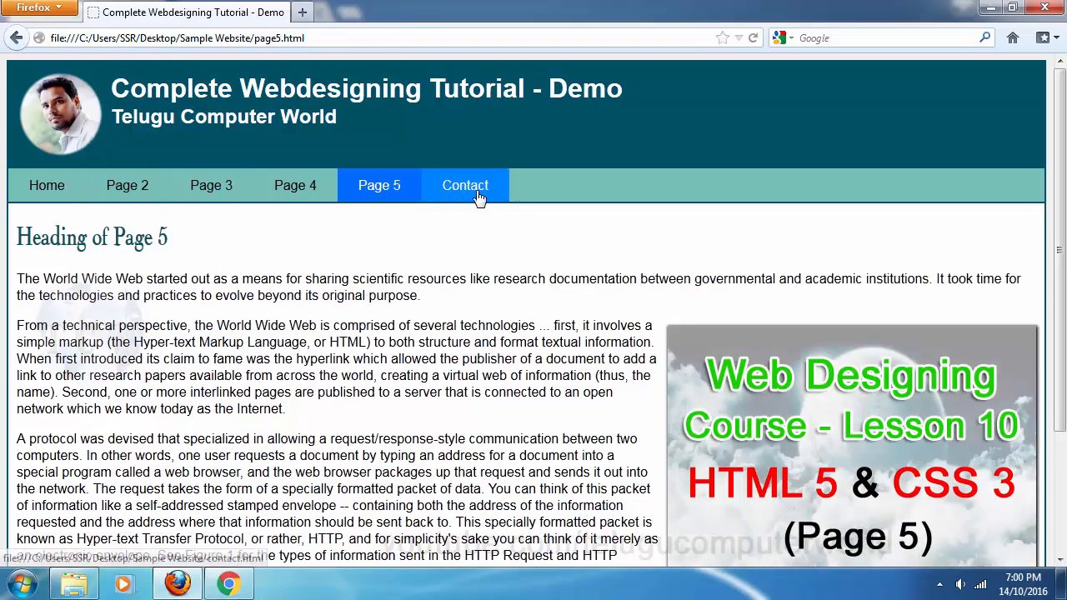
pyautogui.click(473, 193)
pyautogui.click(49, 197)
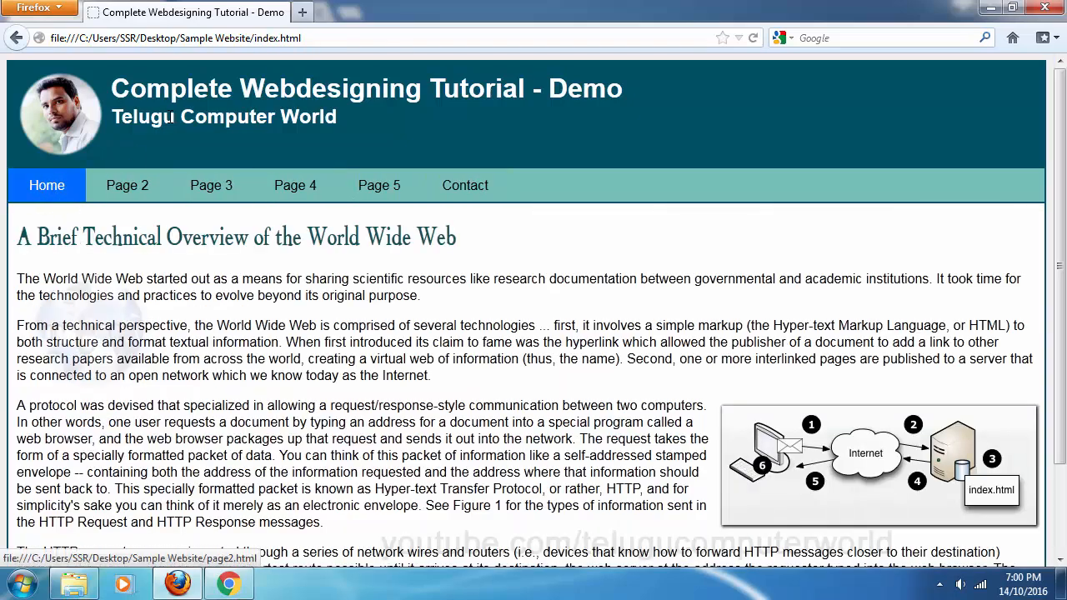
pyautogui.click(77, 583)
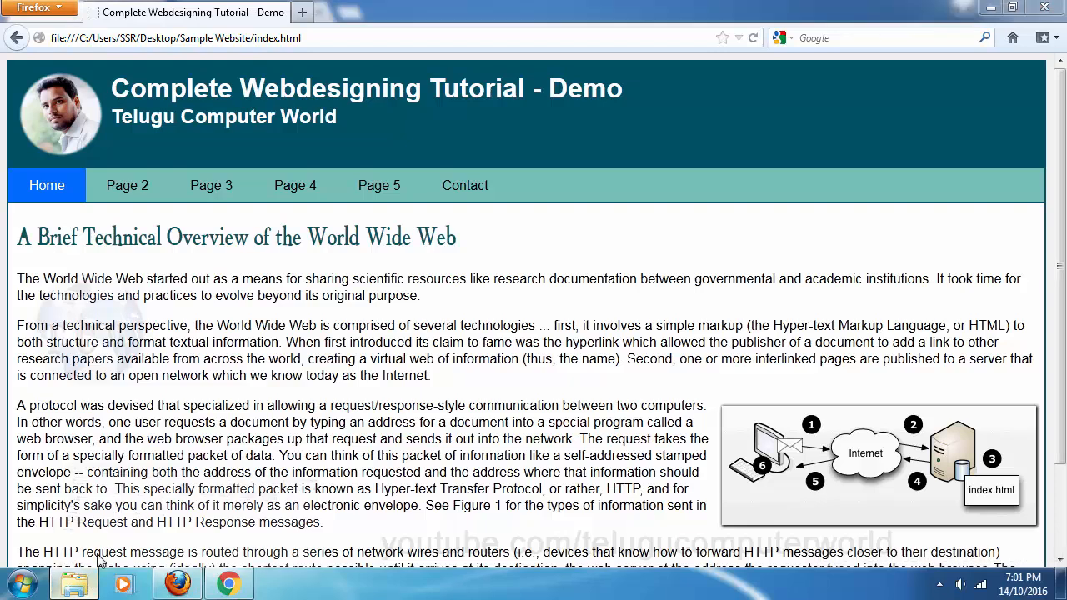
pyautogui.click(375, 147)
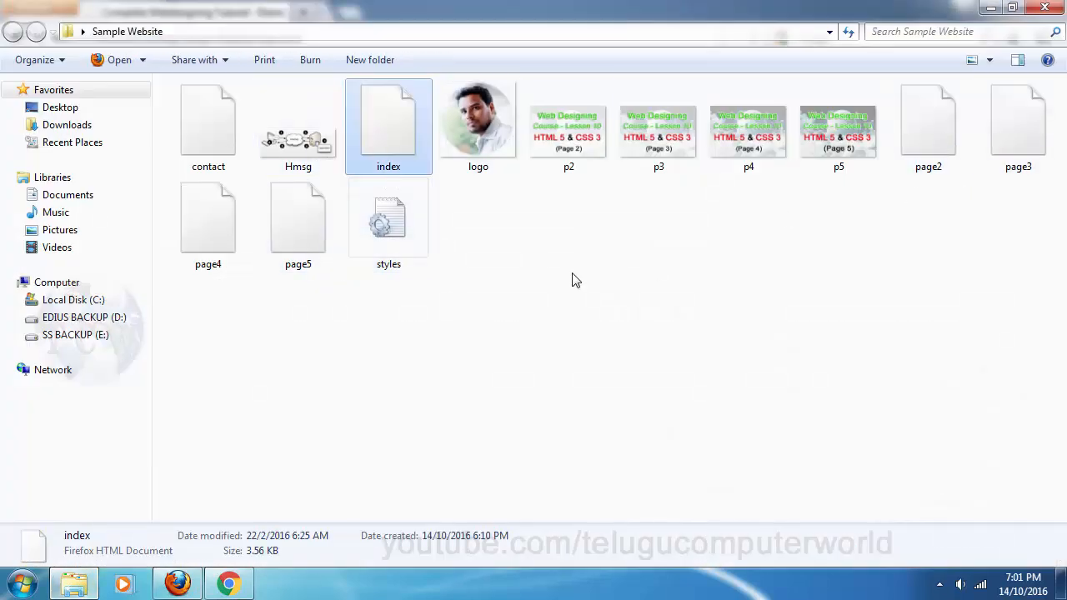
# Bring Firefox forward and click through Pages 2–5, Contact and back to Home
pyautogui.click(76, 587)
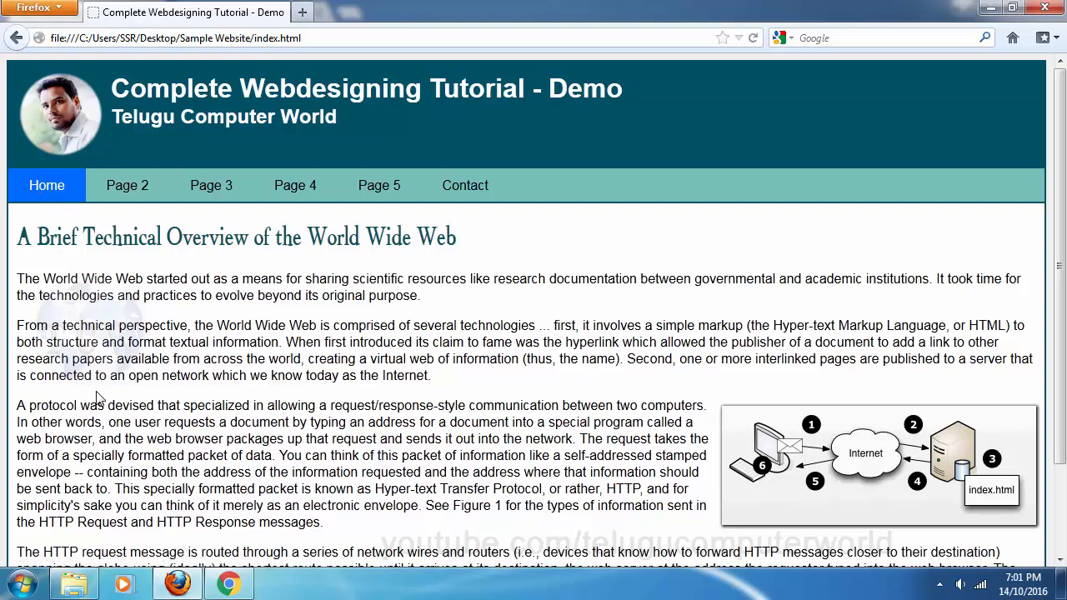
pyautogui.click(154, 193)
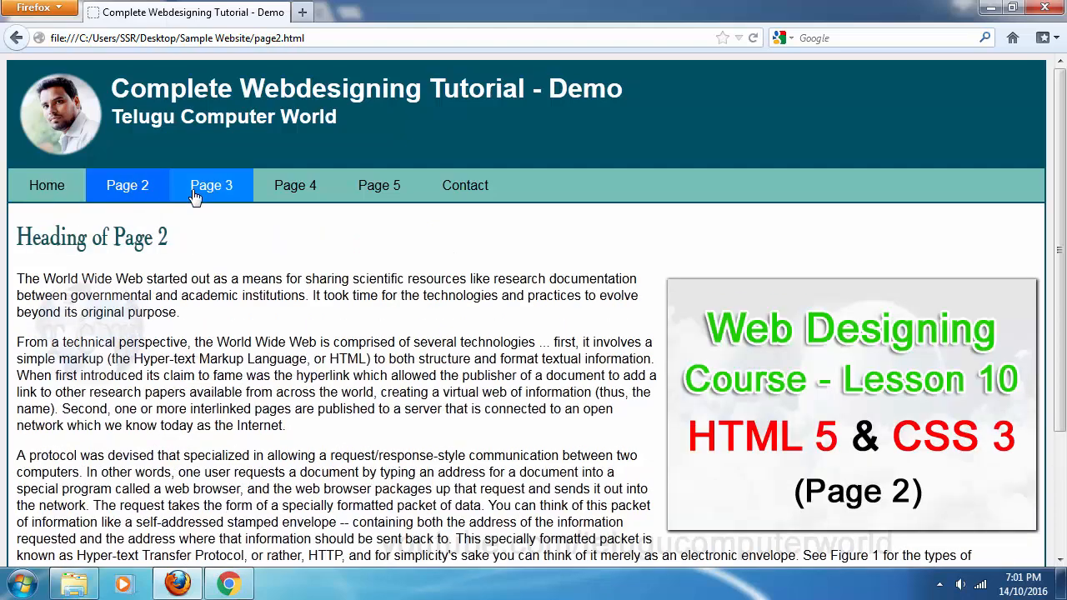
pyautogui.click(210, 192)
pyautogui.click(313, 194)
pyautogui.click(415, 203)
pyautogui.click(470, 197)
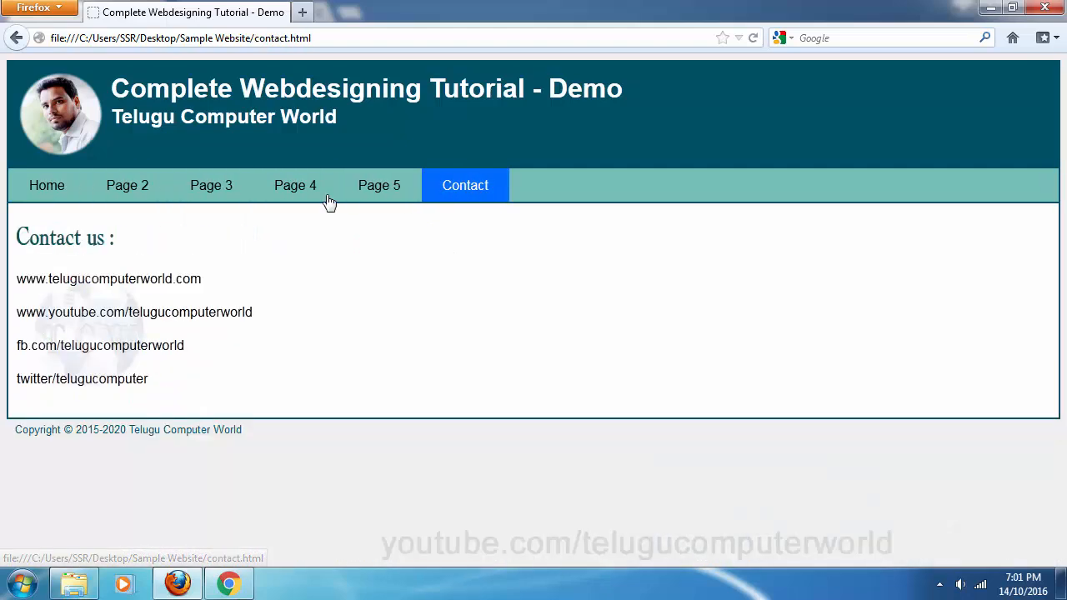
pyautogui.click(34, 198)
# Revisit Pages 2–5 and Contact one at a time from Home, then bring up Chrome's Gmail
pyautogui.click(129, 200)
pyautogui.click(59, 197)
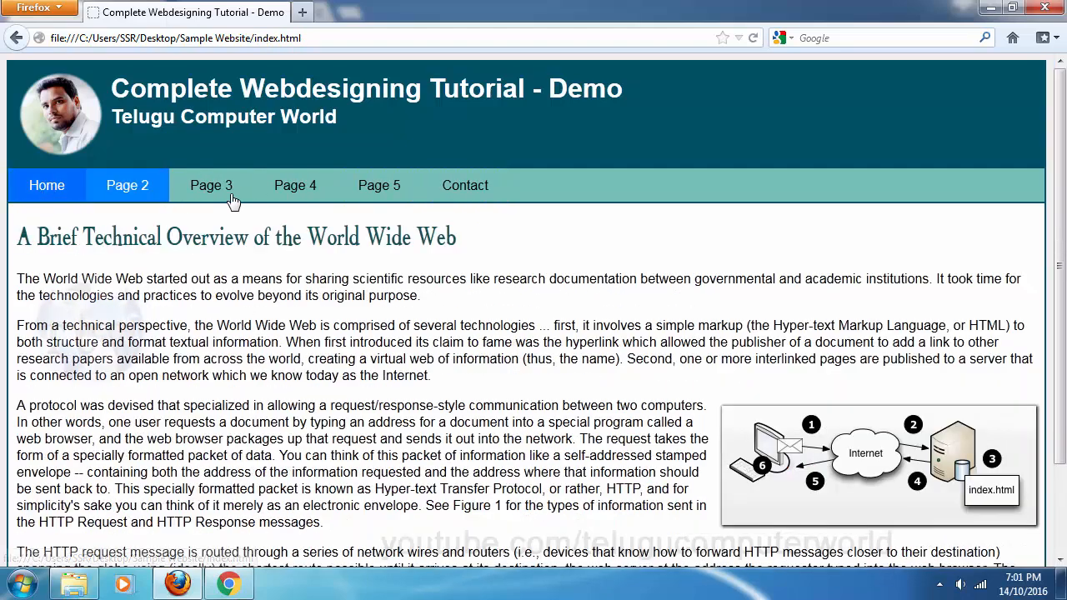
pyautogui.click(210, 190)
pyautogui.click(46, 192)
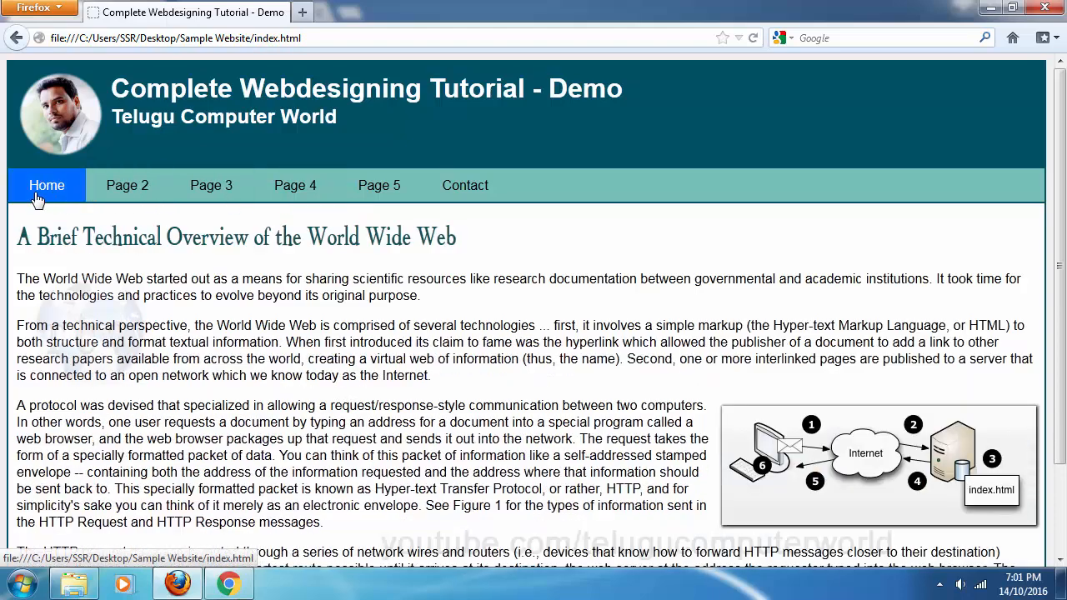
pyautogui.click(310, 200)
pyautogui.click(55, 200)
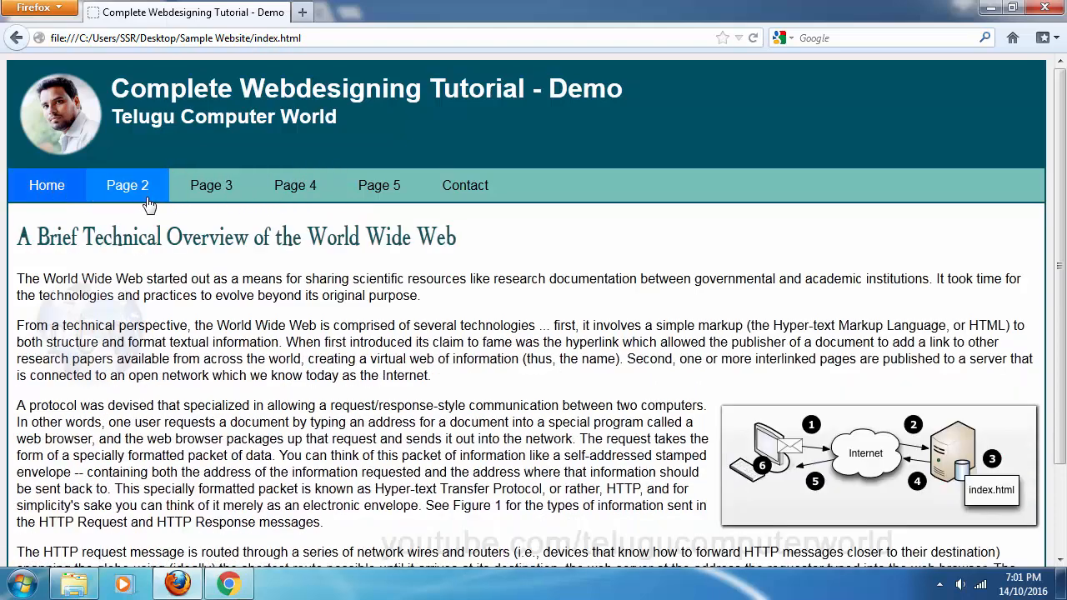
pyautogui.click(382, 197)
pyautogui.click(50, 199)
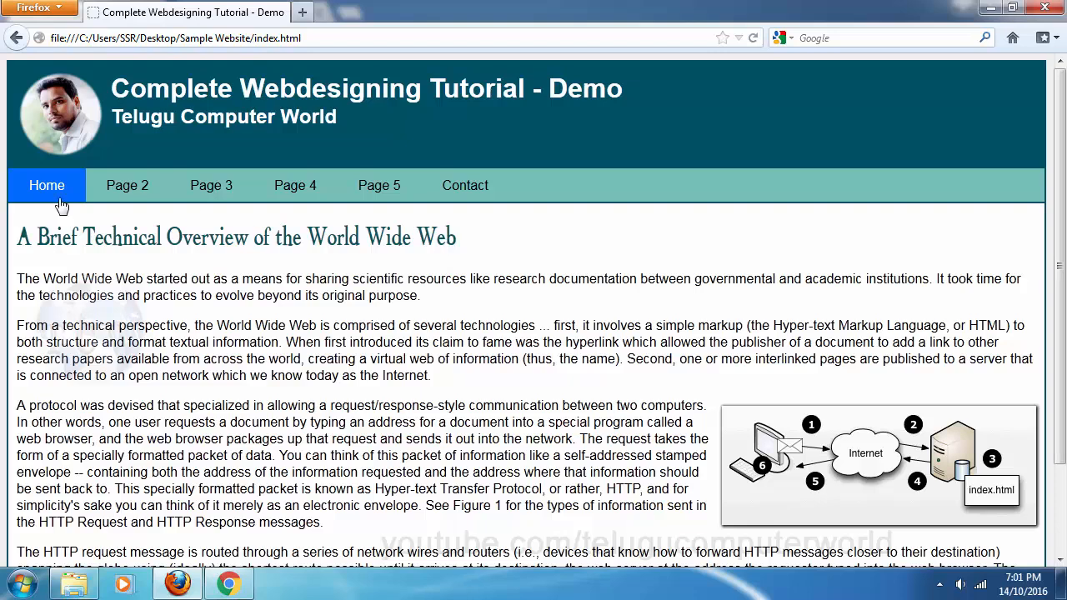
pyautogui.click(472, 189)
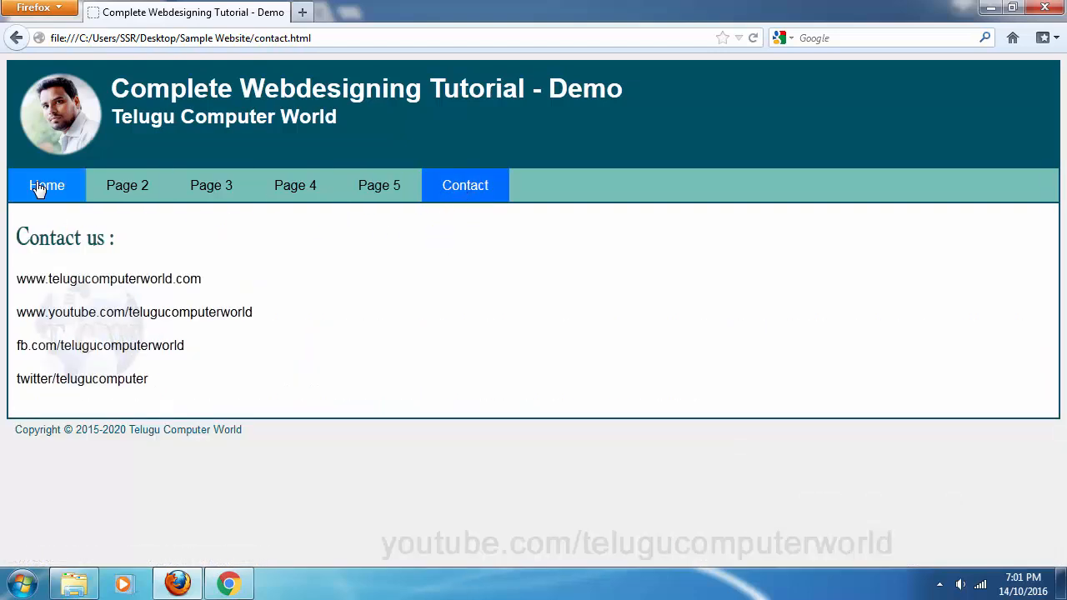
pyautogui.click(40, 185)
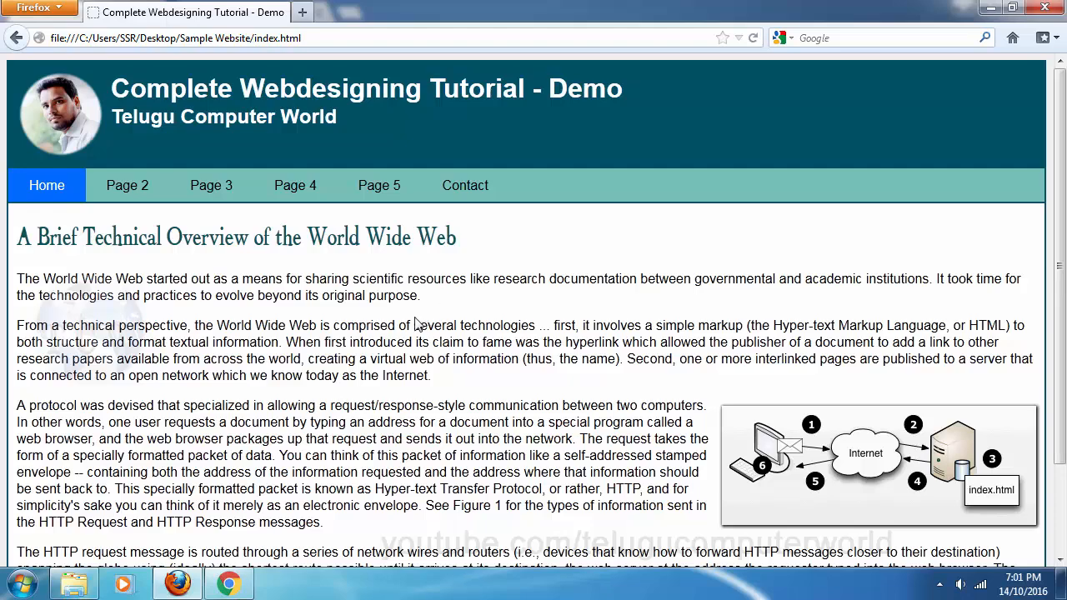
pyautogui.click(228, 583)
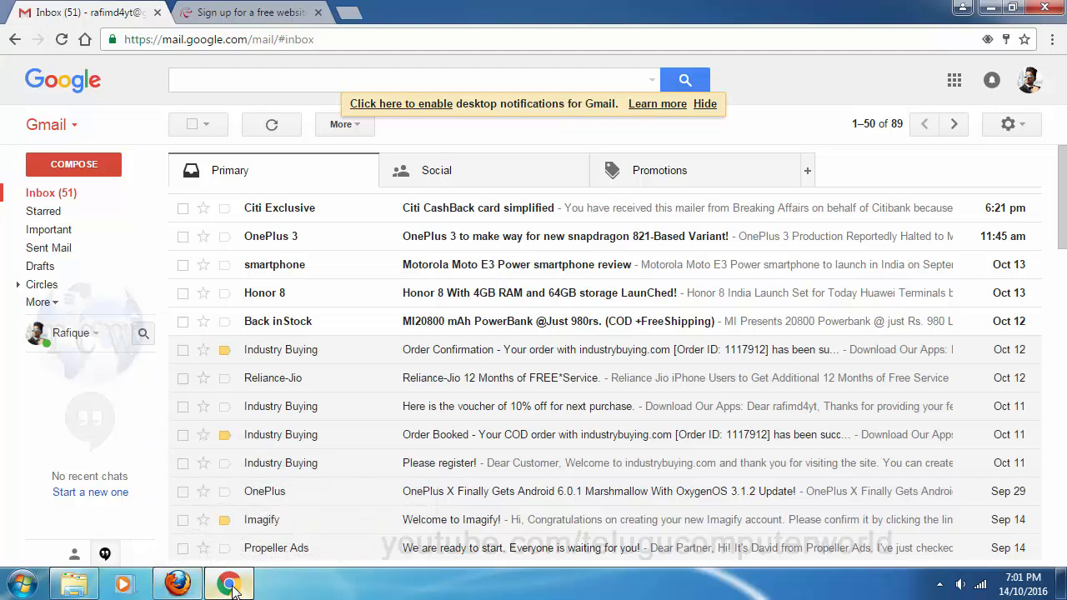
# Open the 000webhost 'Sign up for a free website' page in Chrome
pyautogui.click(300, 9)
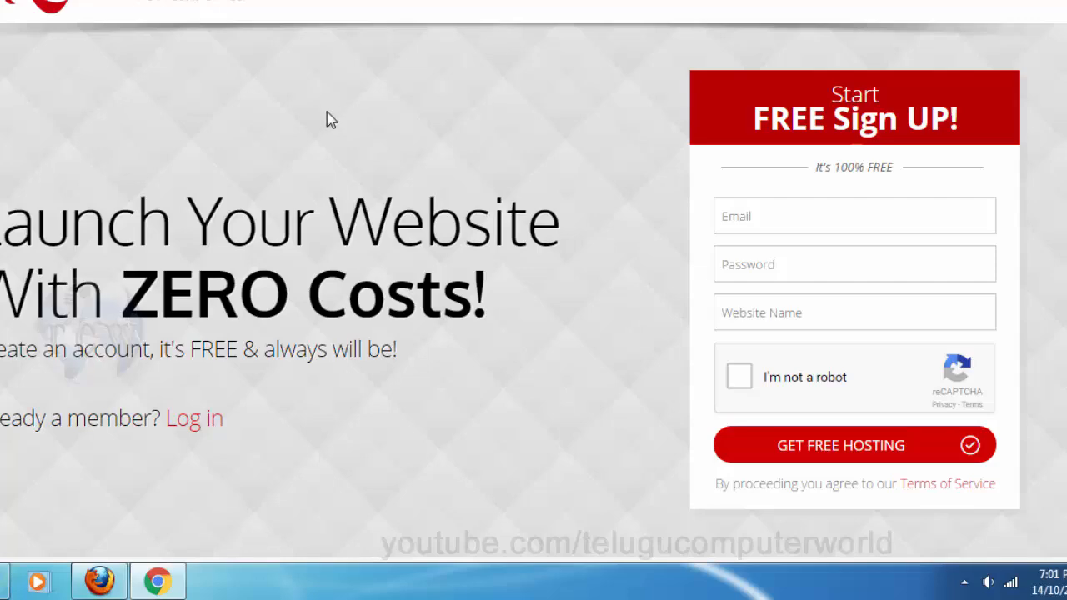
pyautogui.scroll(1, 331, 120)
# Enter the account e-mail address and a password, then type TCWtest as the website name
pyautogui.scroll(-2, 331, 120)
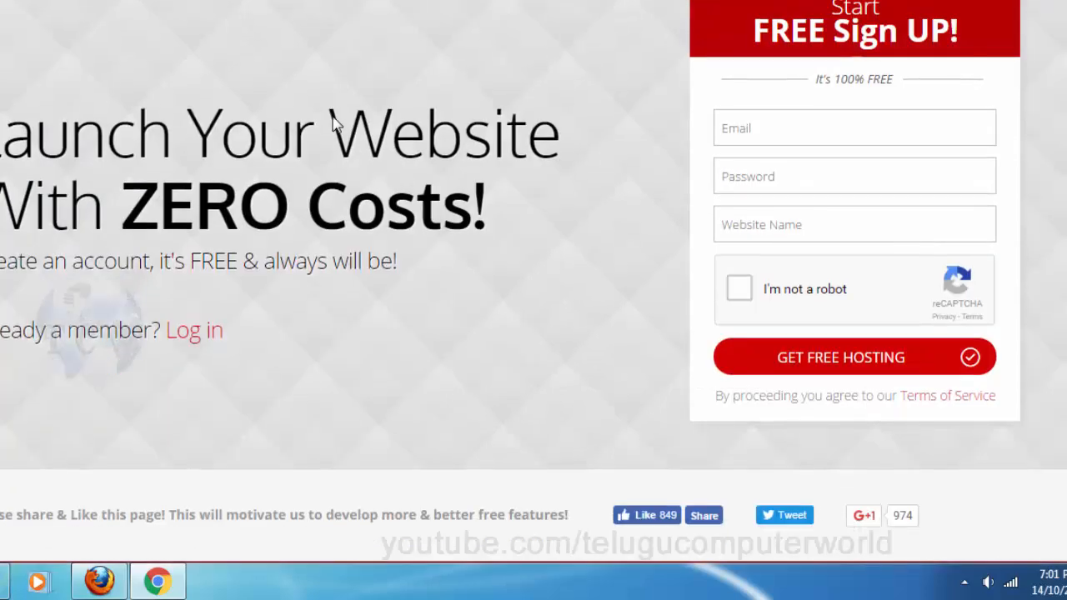
pyautogui.scroll(1, 331, 120)
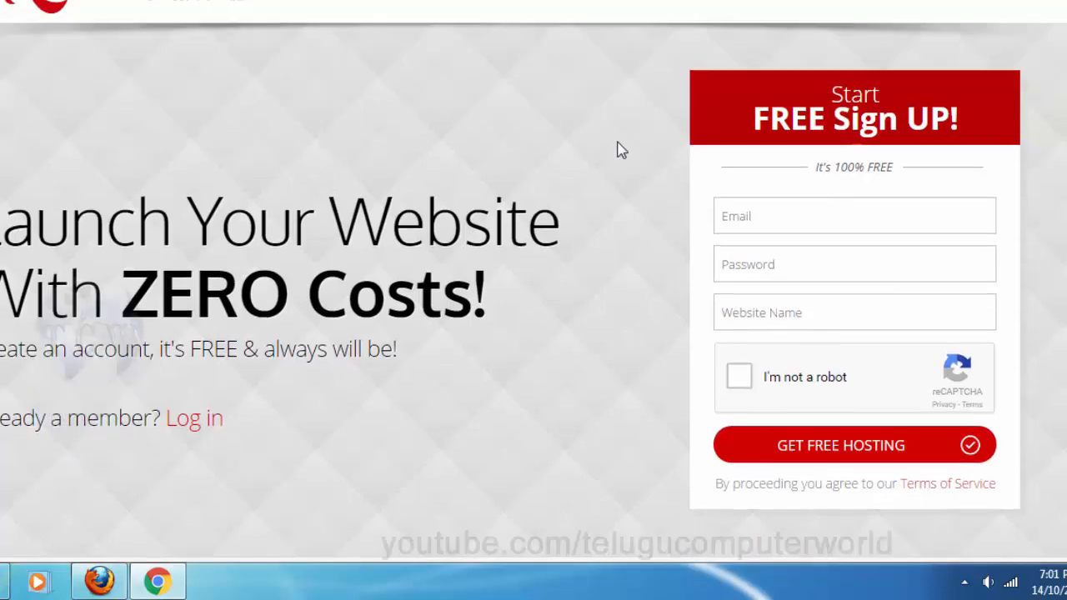
pyautogui.click(771, 218)
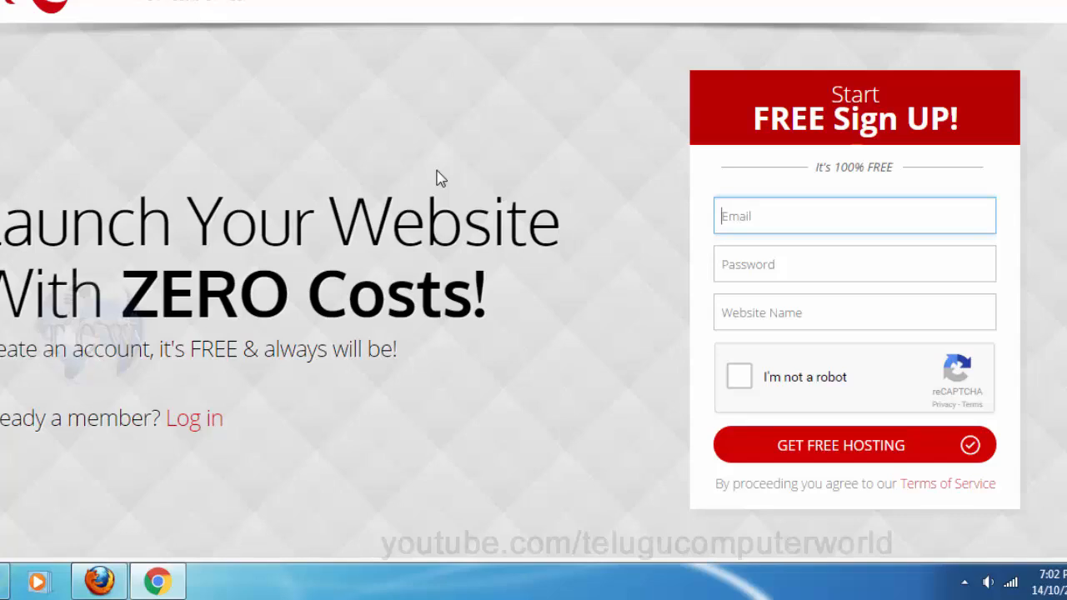
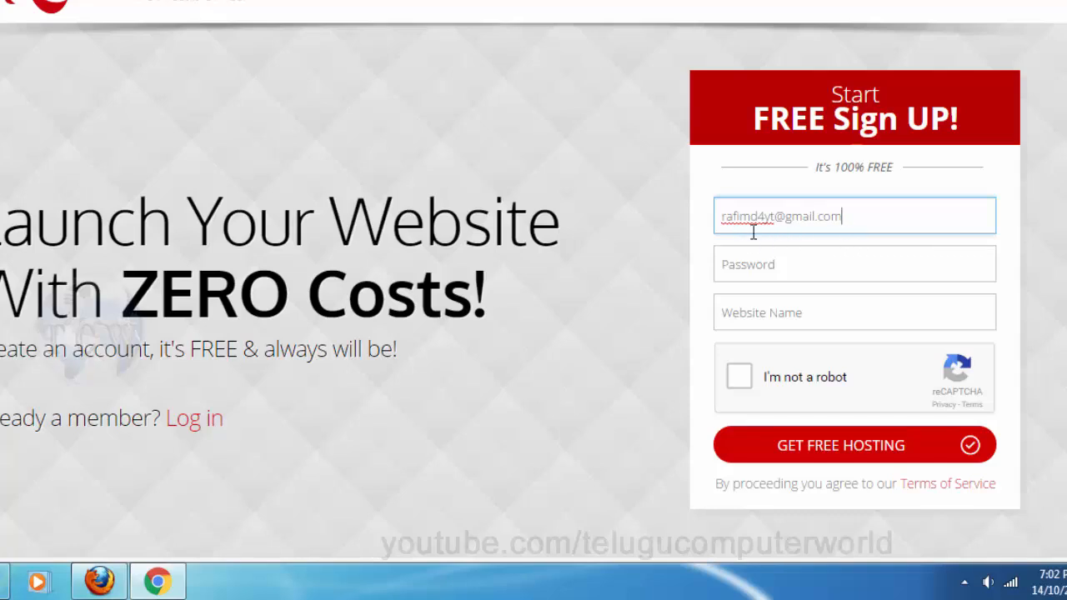
pyautogui.click(793, 265)
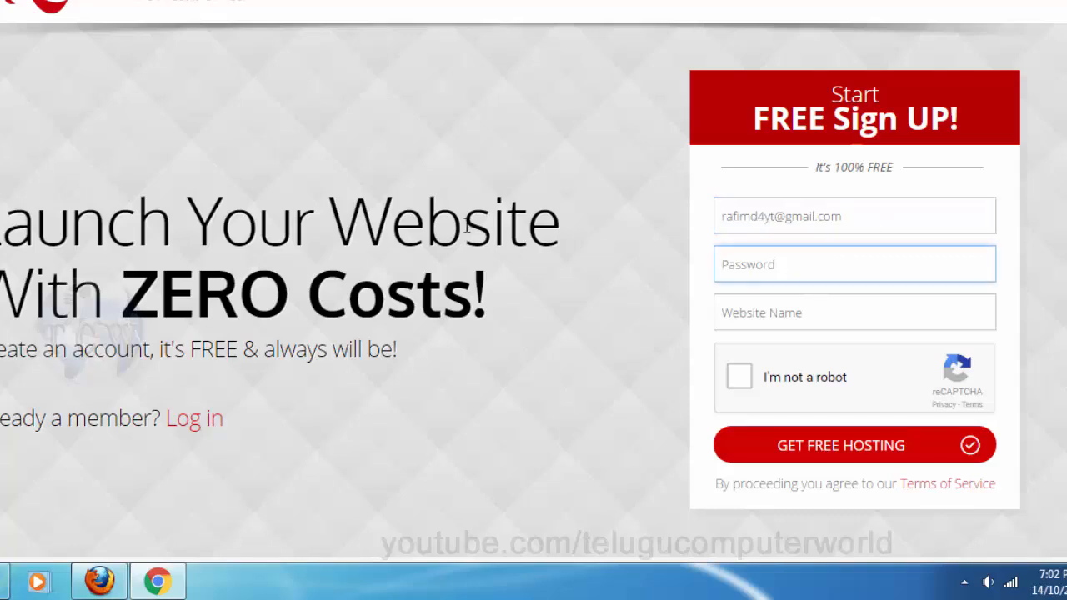
pyautogui.write('••')
pyautogui.press('Tab')
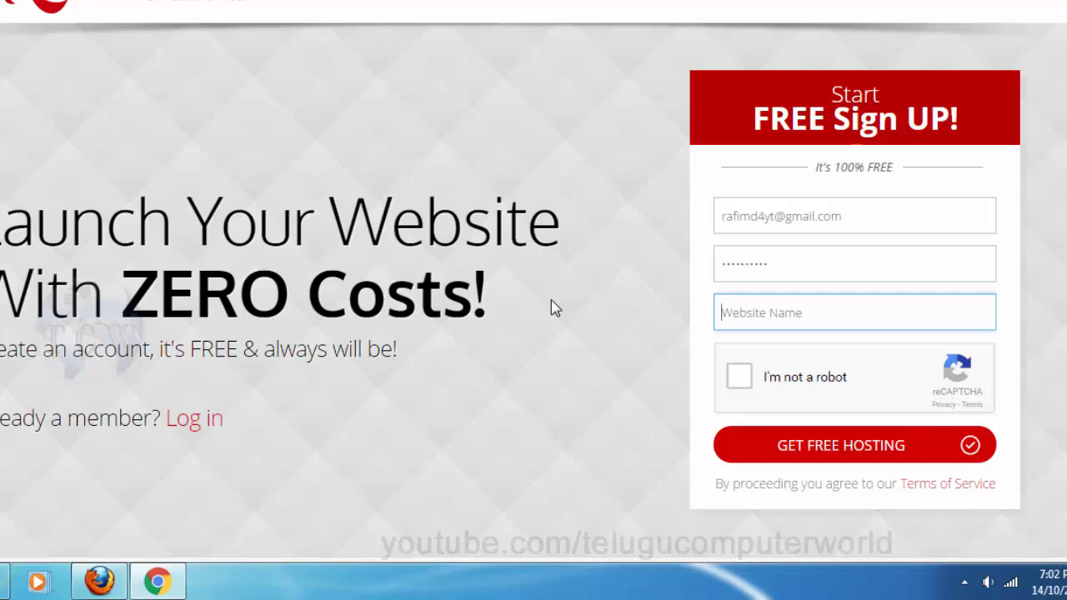
pyautogui.write('TCWtest')
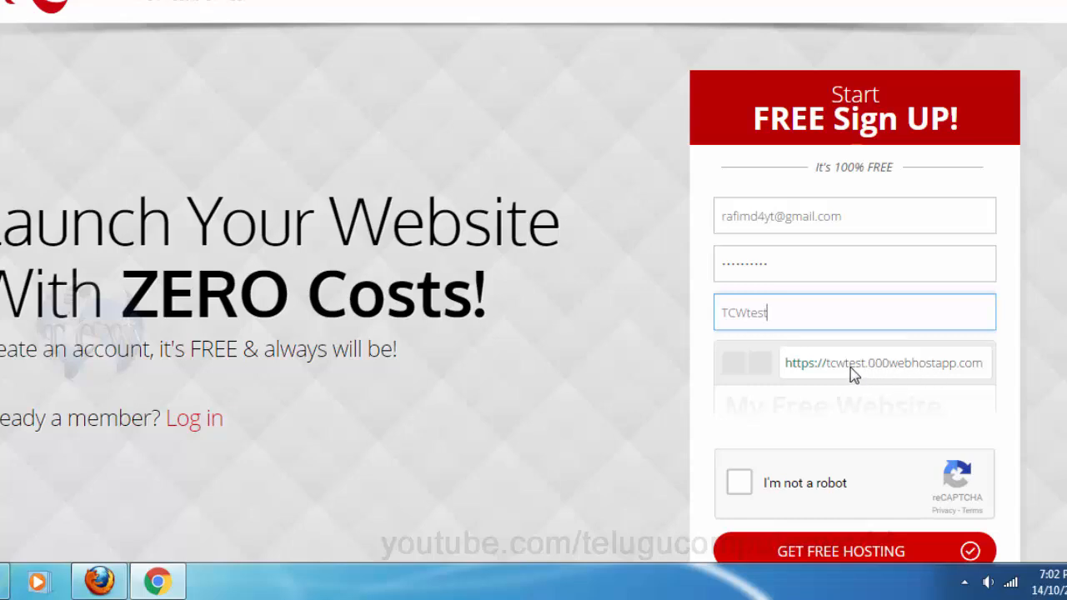
# Replace the website name TCWtest with yourwebtest
pyautogui.doubleClick(787, 320)
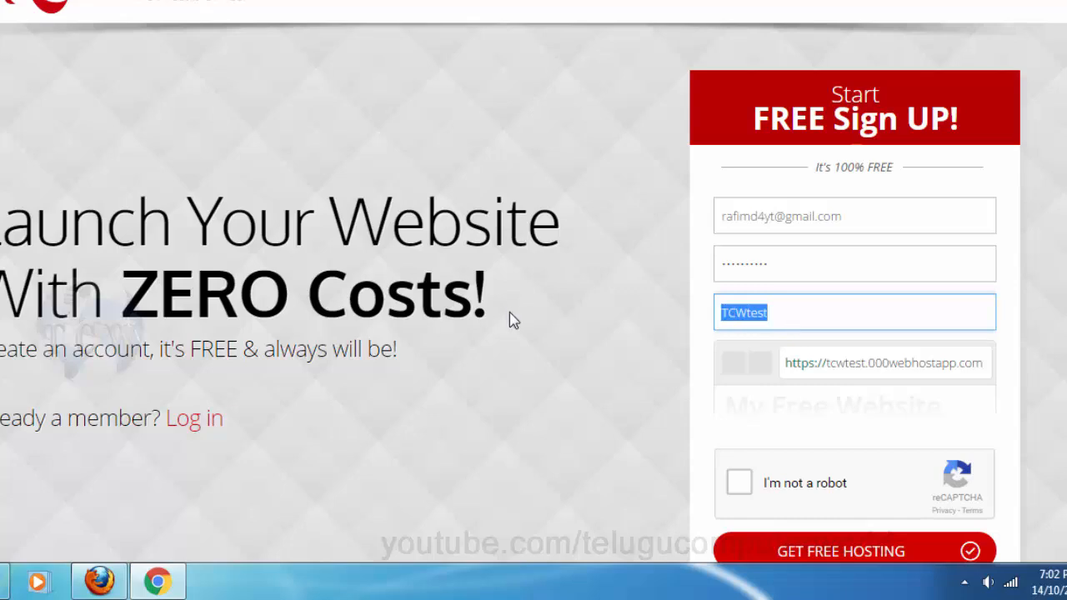
pyautogui.write('your')
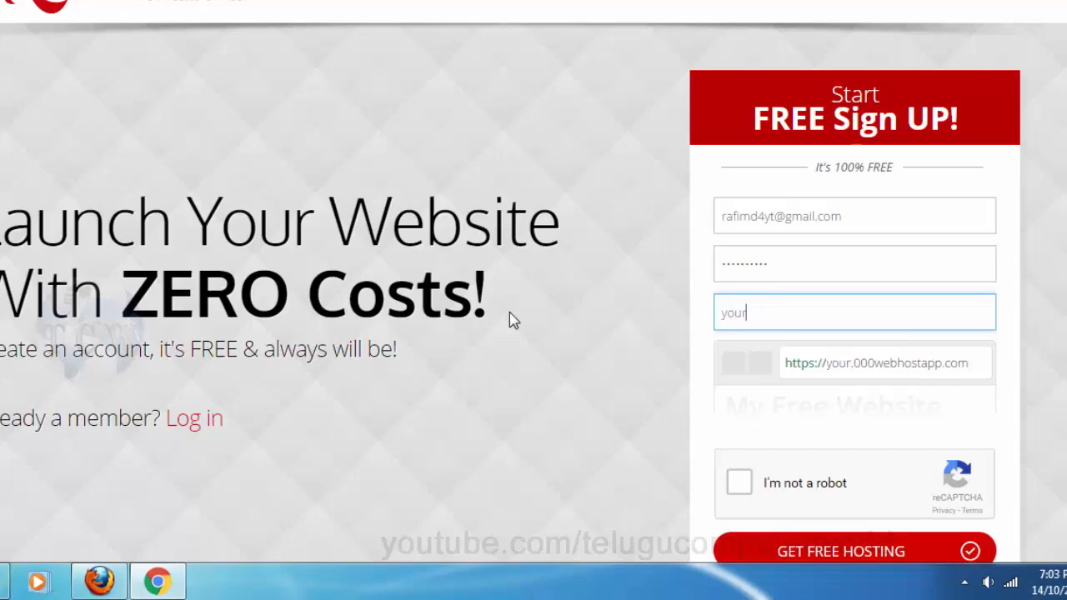
pyautogui.write('web')
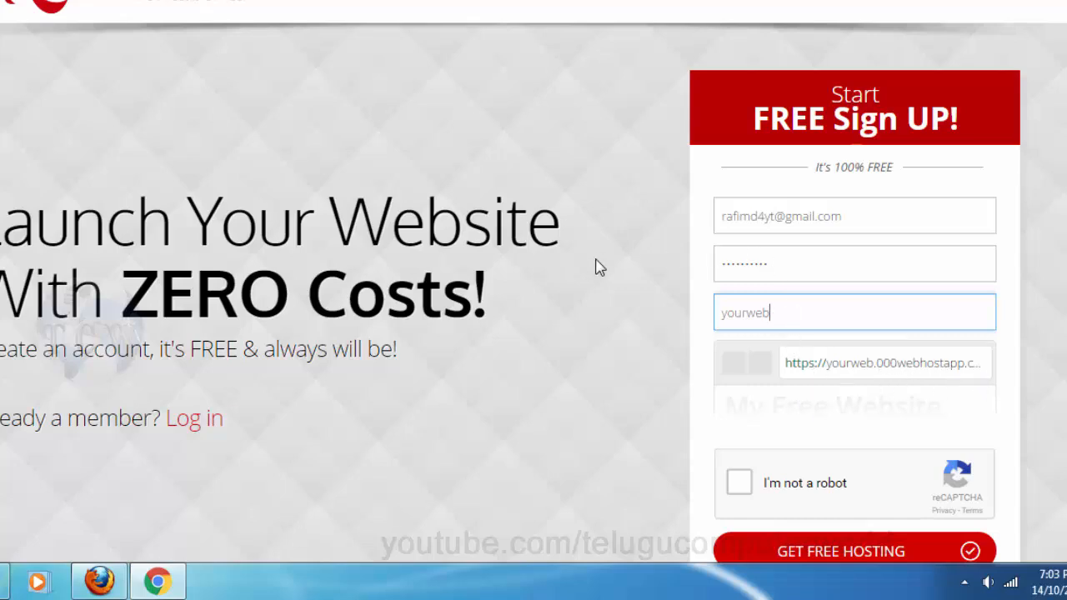
pyautogui.write('test')
pyautogui.click(760, 371)
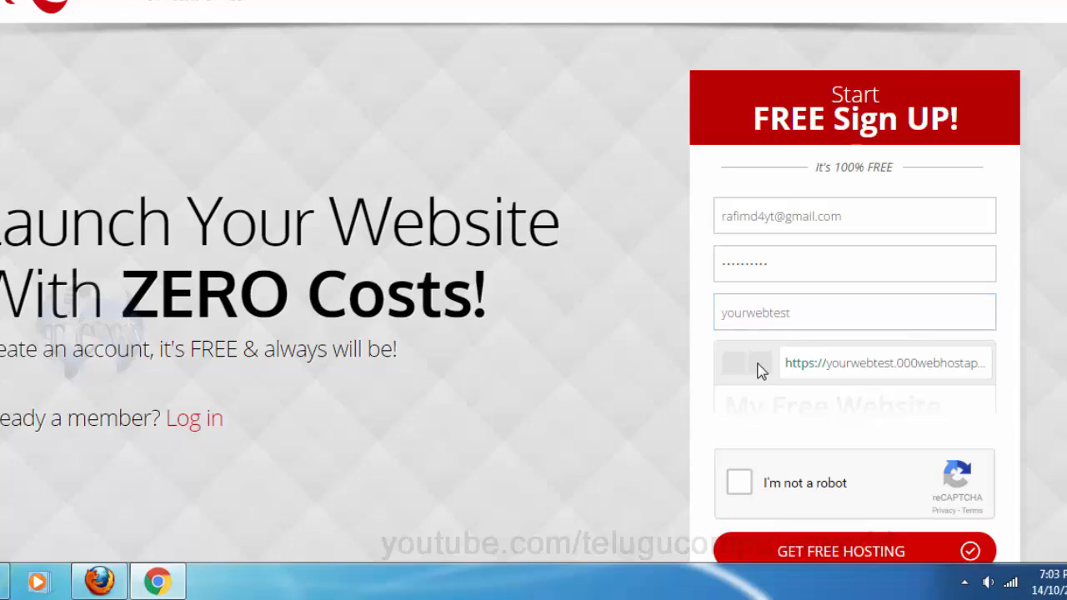
pyautogui.click(826, 312)
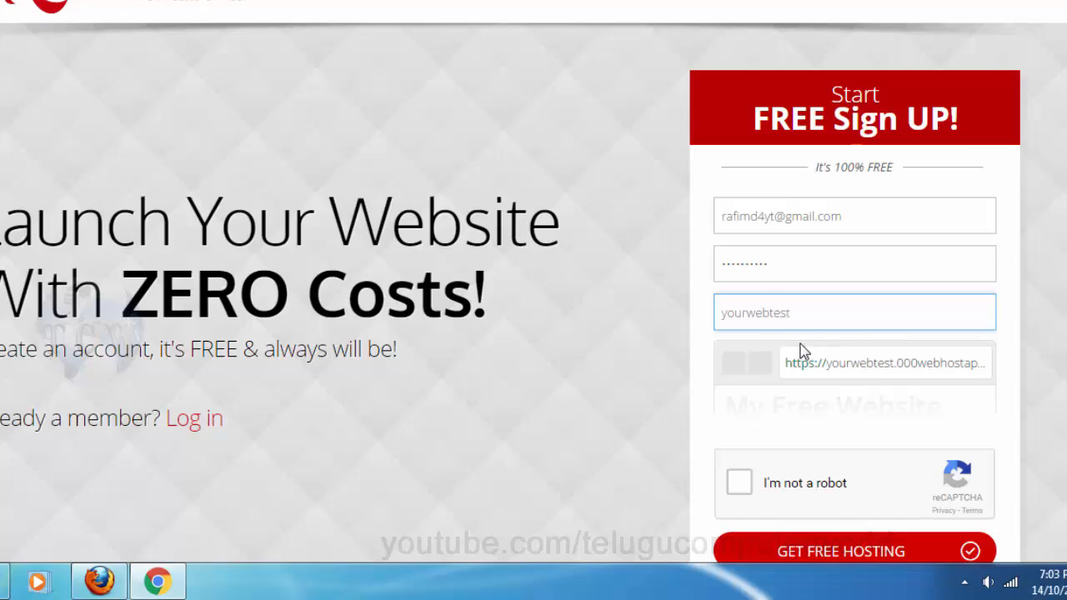
# Pass the 'I'm not a robot' check and submit with GET FREE HOSTING
pyautogui.click(738, 485)
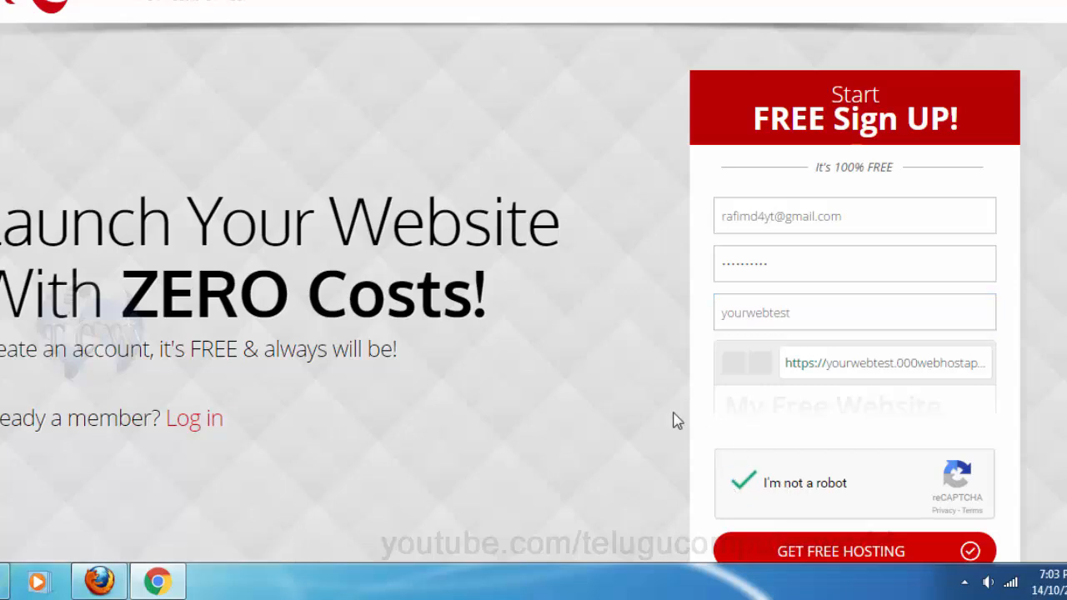
pyautogui.scroll(-2, 667, 412)
pyautogui.scroll(1, 663, 412)
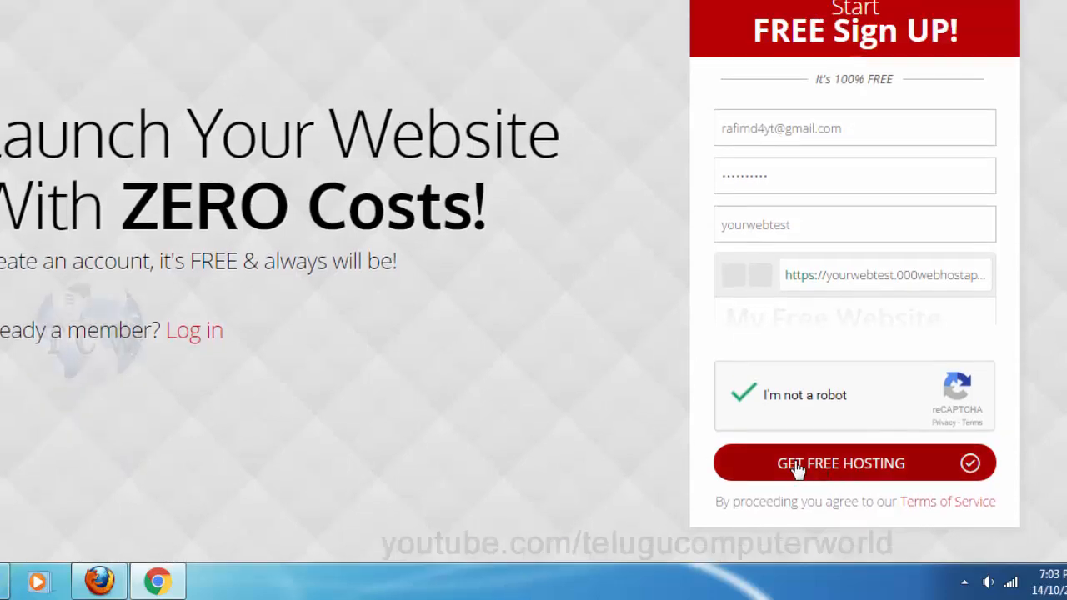
pyautogui.click(854, 471)
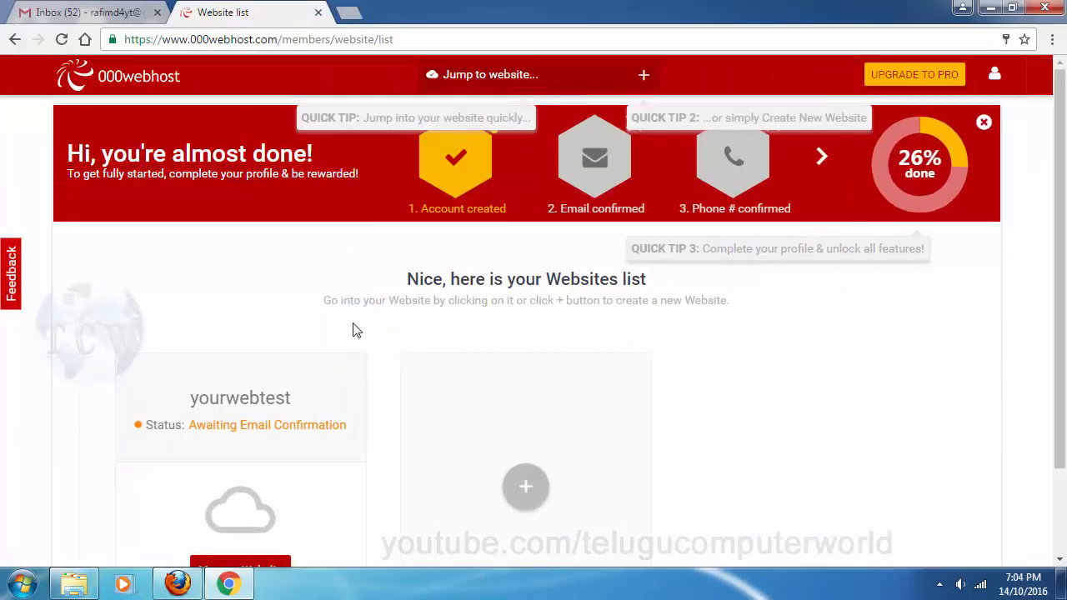
# Switch to the Gmail inbox to find the 000webhost confirmation e-mail
pyautogui.scroll(-3, 268, 284)
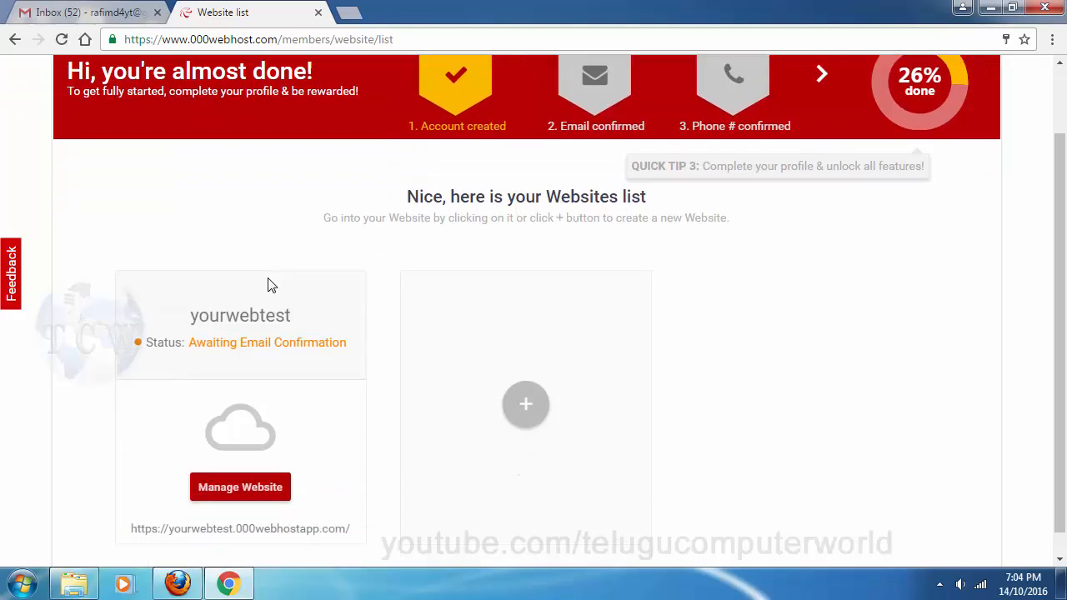
pyautogui.scroll(2, 295, 243)
pyautogui.click(82, 8)
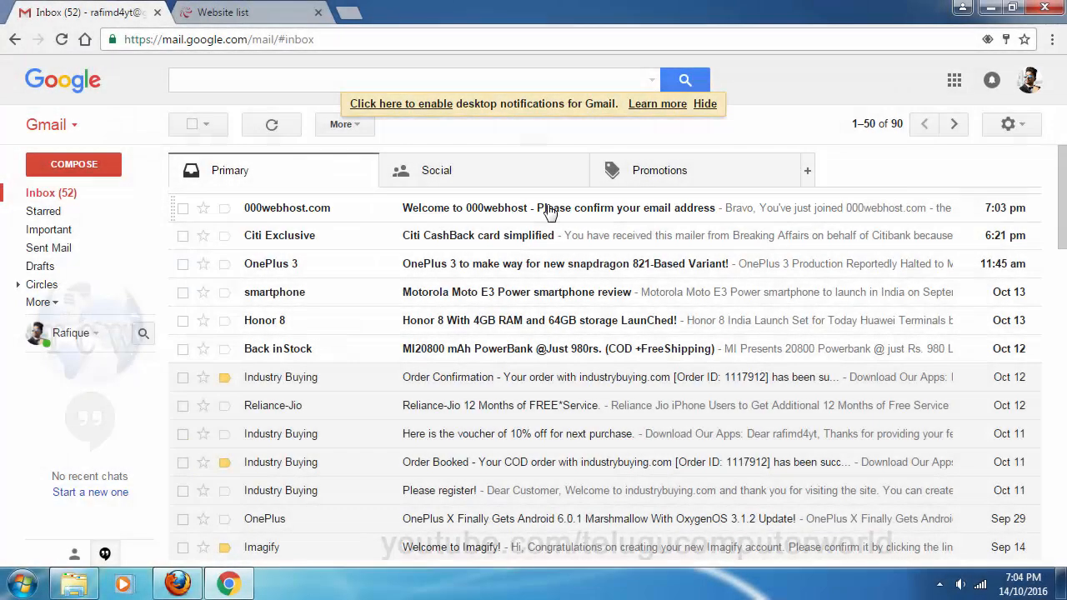
# Verify the address from the 000webhost e-mail, go to yourwebtest, then back to the Websites list
pyautogui.click(550, 212)
pyautogui.scroll(-3, 572, 255)
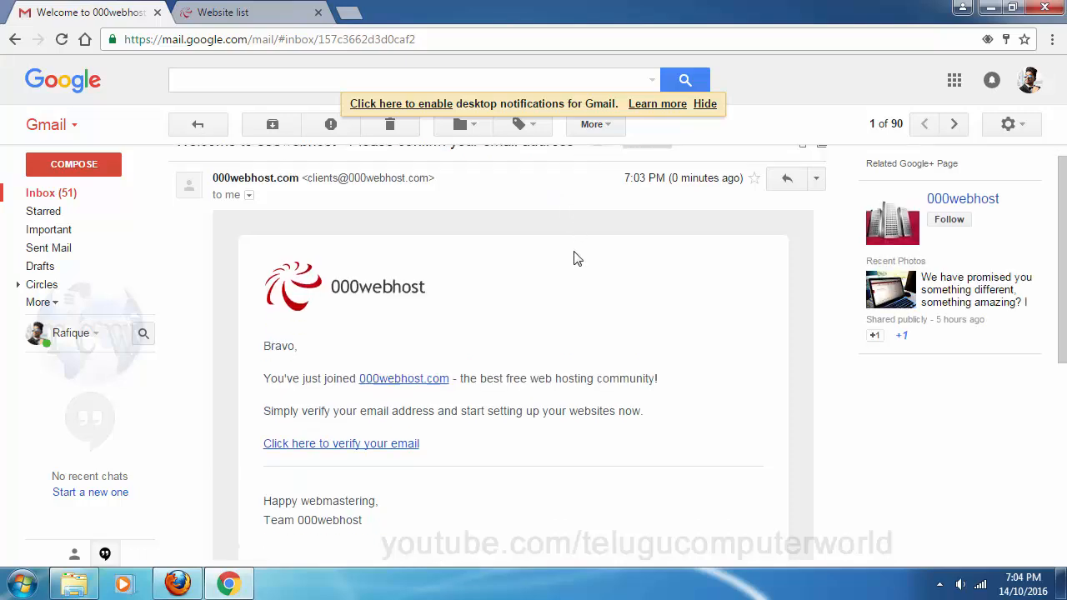
pyautogui.scroll(3, 572, 259)
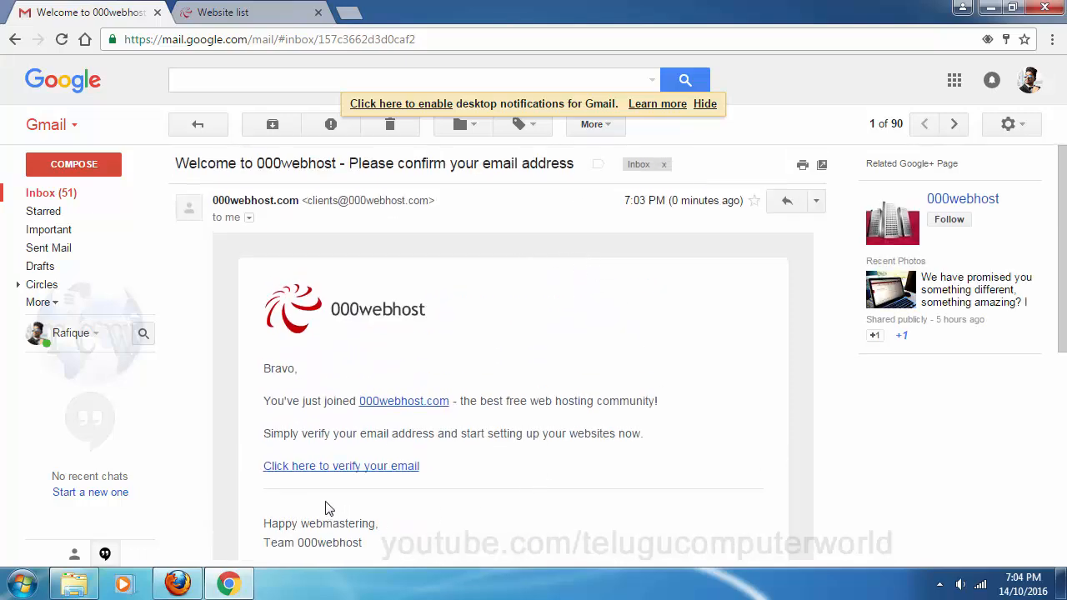
pyautogui.click(367, 466)
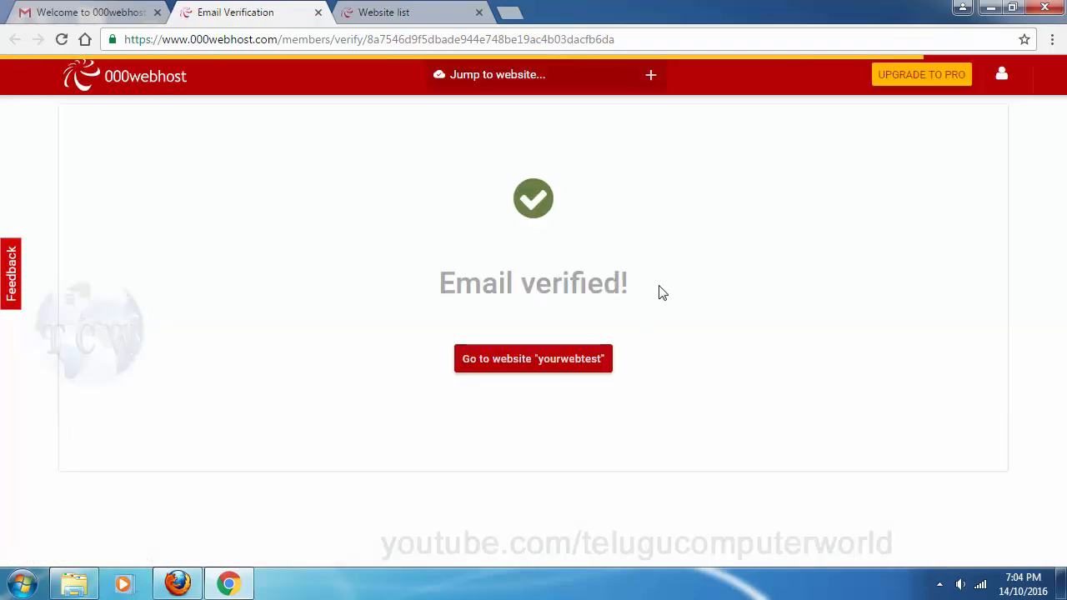
pyautogui.click(550, 367)
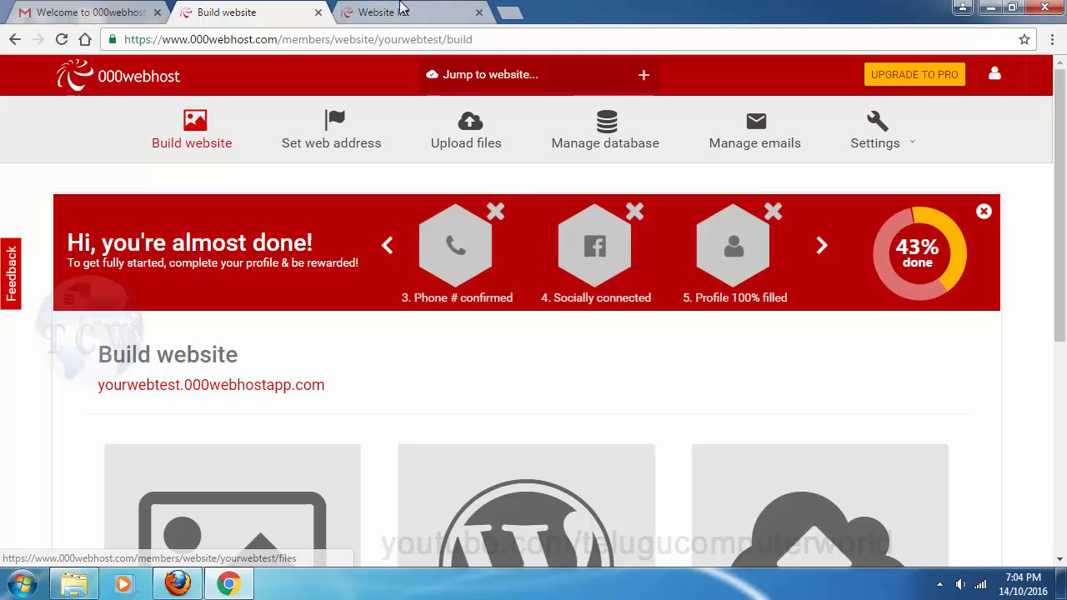
pyautogui.click(400, 12)
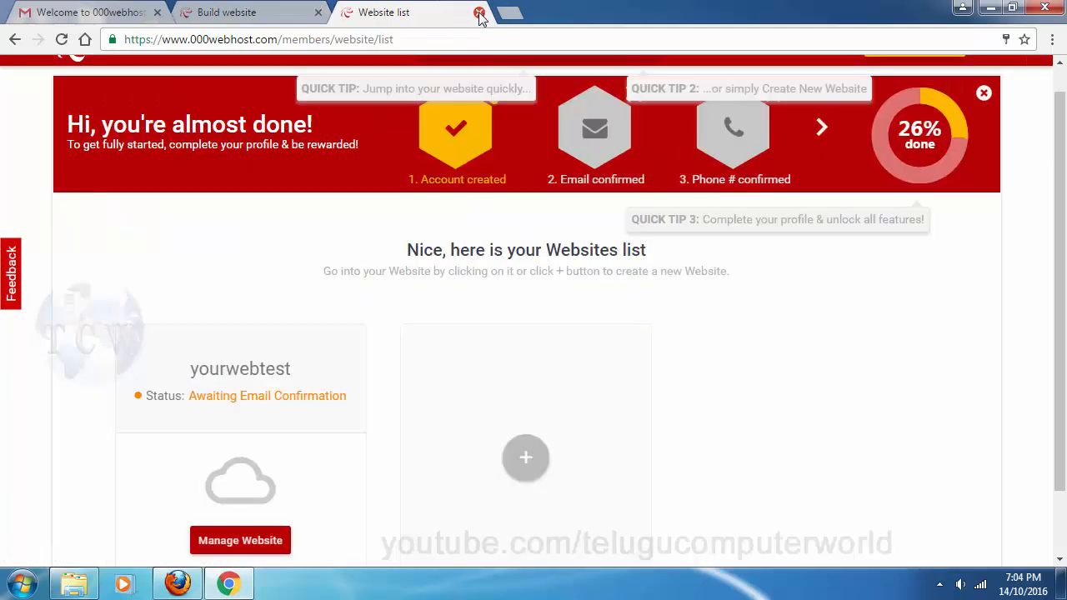
# Close the outdated Website list tab and follow the '3. Phone # confirmed' badge to My Profile
pyautogui.click(478, 12)
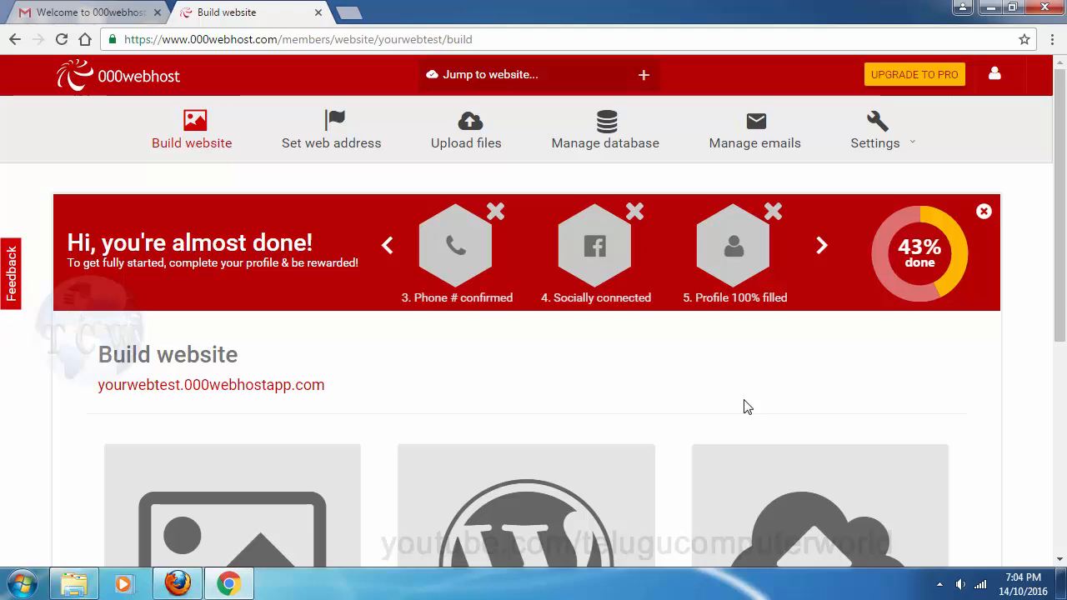
pyautogui.scroll(-1, 745, 407)
pyautogui.scroll(1, 828, 269)
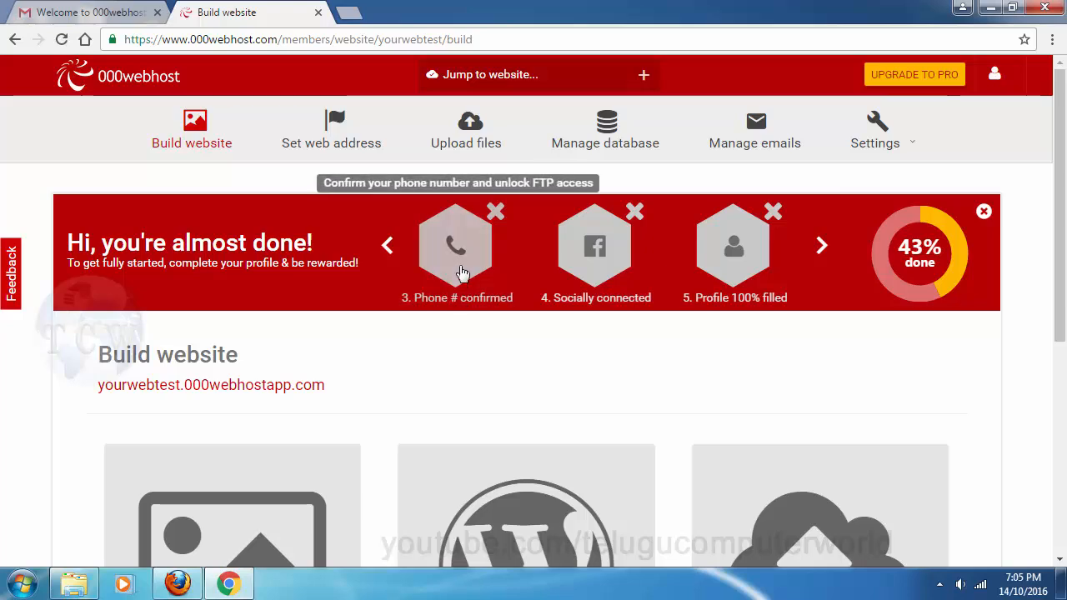
pyautogui.click(456, 259)
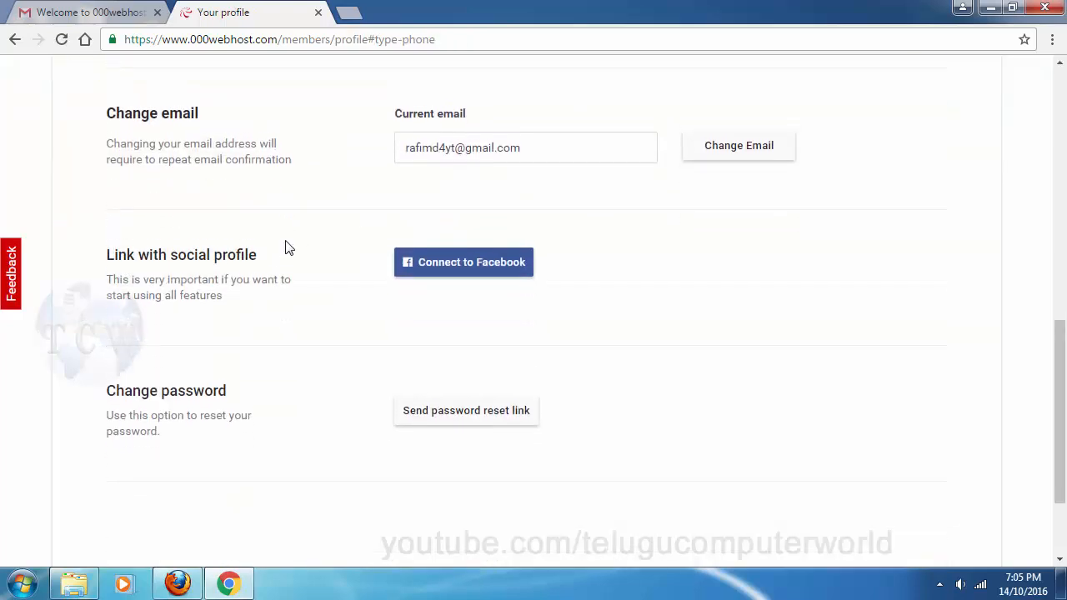
pyautogui.scroll(1, 333, 350)
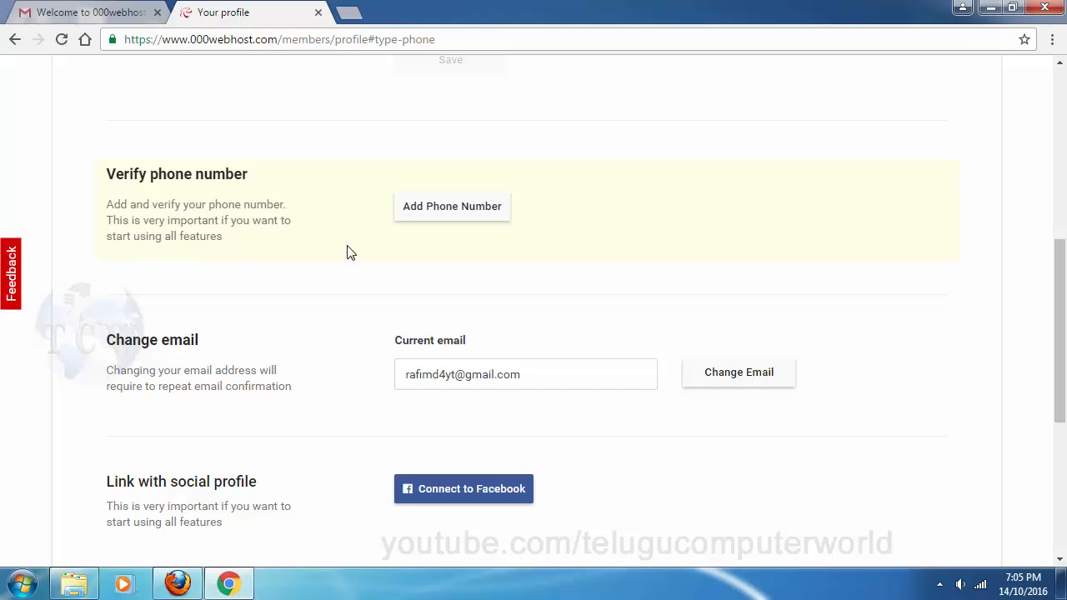
pyautogui.scroll(2, 350, 253)
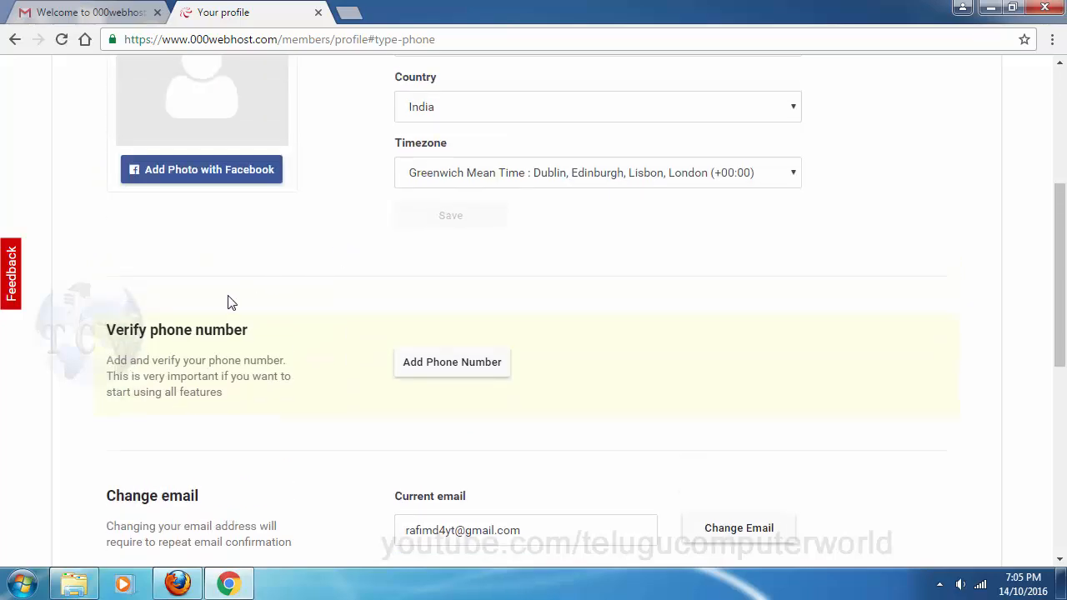
pyautogui.click(427, 371)
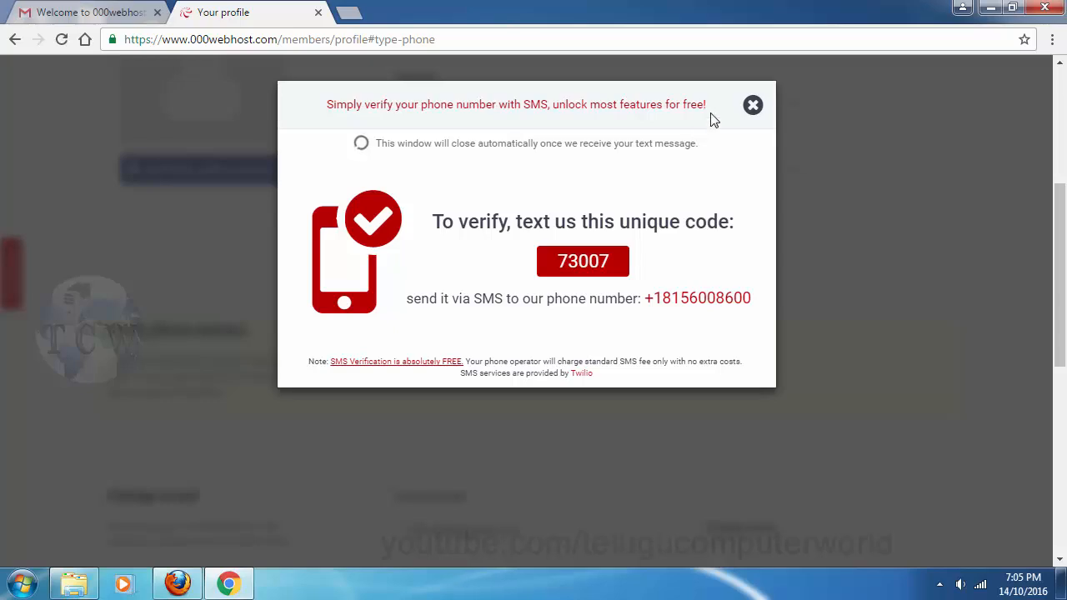
pyautogui.click(752, 107)
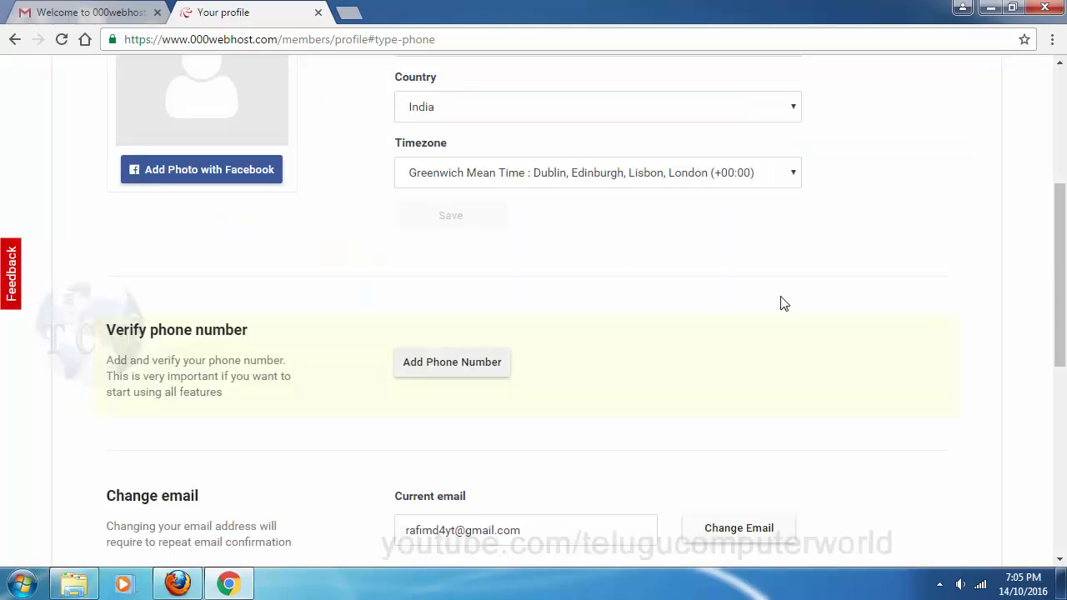
# Jump to the My Profile form via the 'Profile 100% filled' step in the progress banner
pyautogui.scroll(-3, 784, 303)
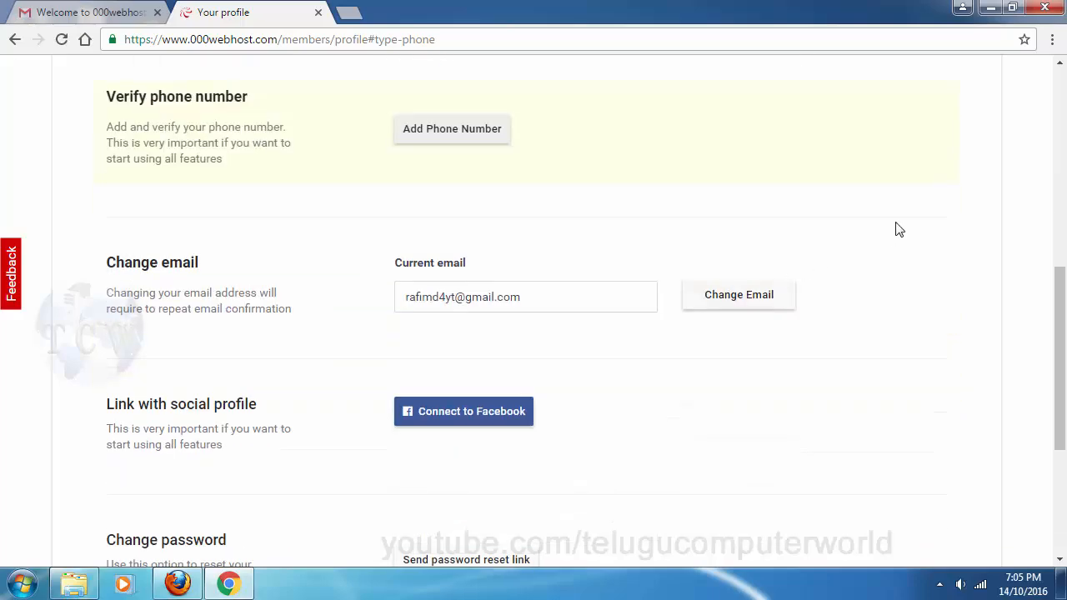
pyautogui.scroll(7, 898, 229)
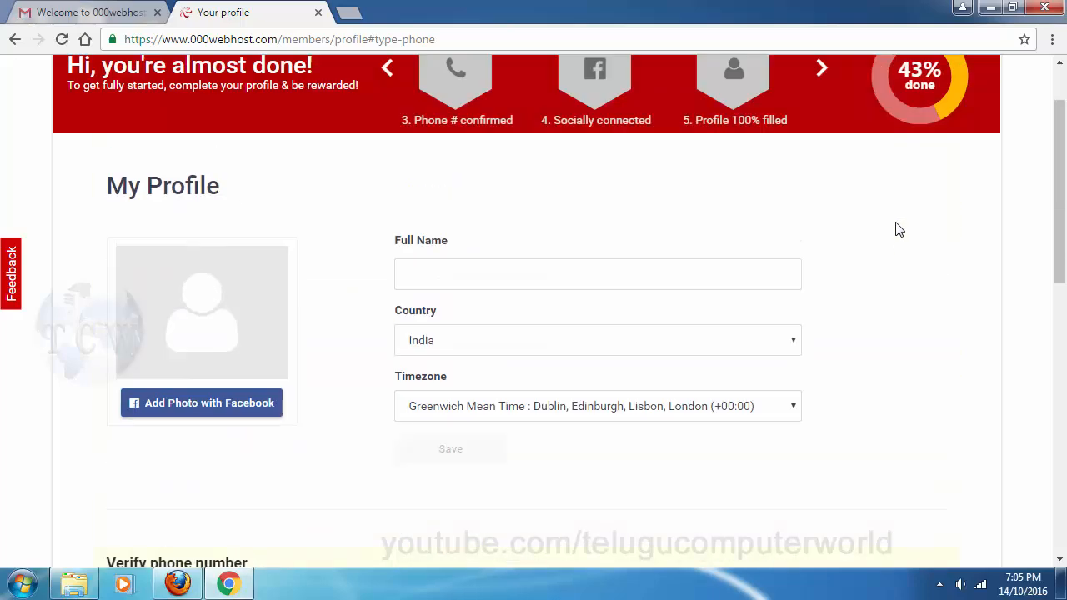
pyautogui.scroll(-6, 896, 228)
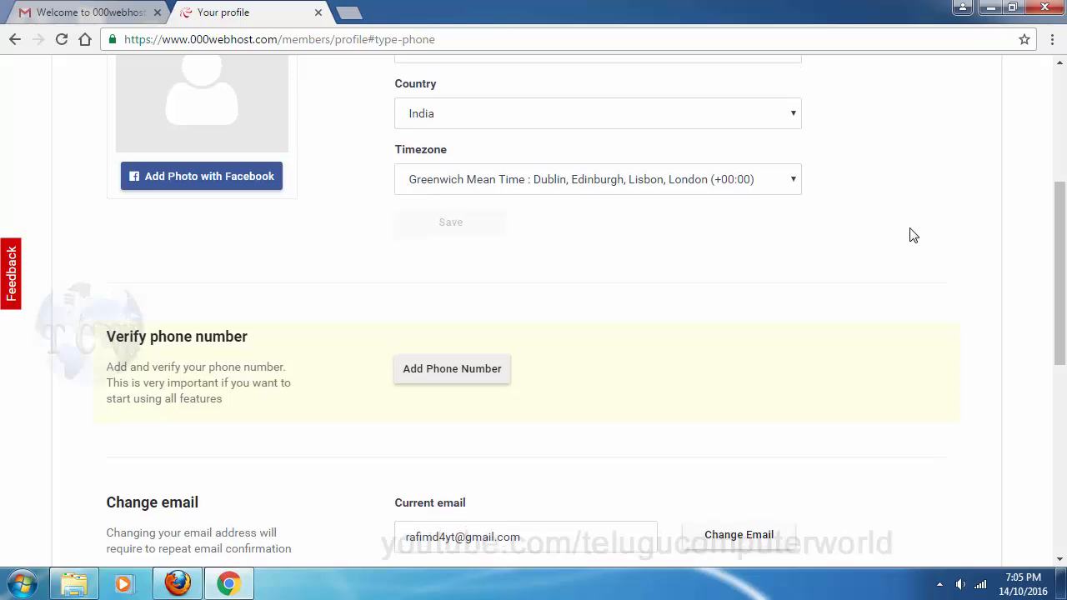
pyautogui.scroll(-2, 903, 337)
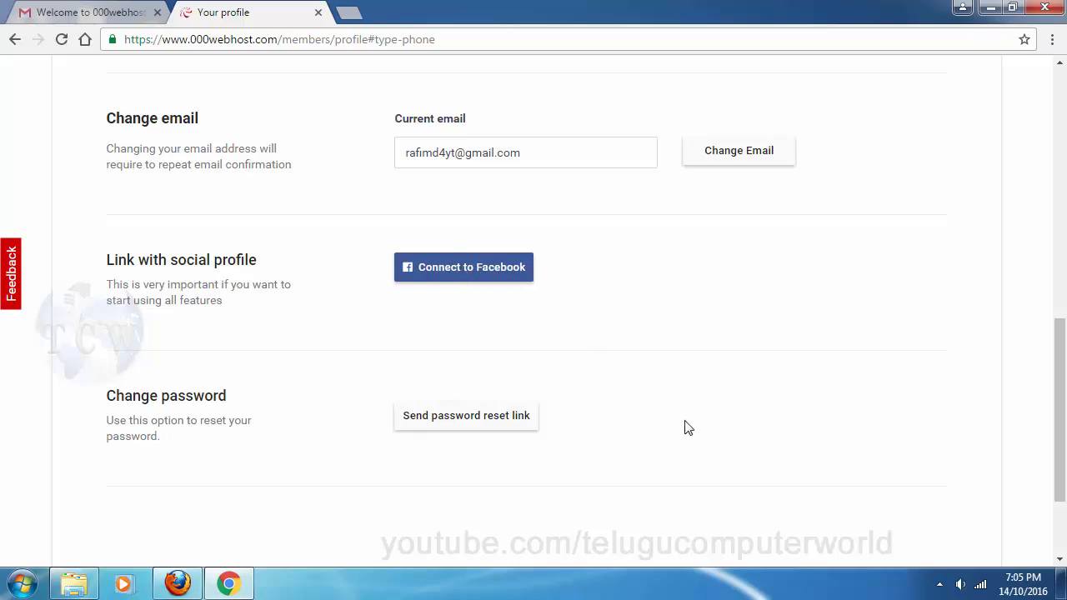
pyautogui.scroll(-2, 688, 402)
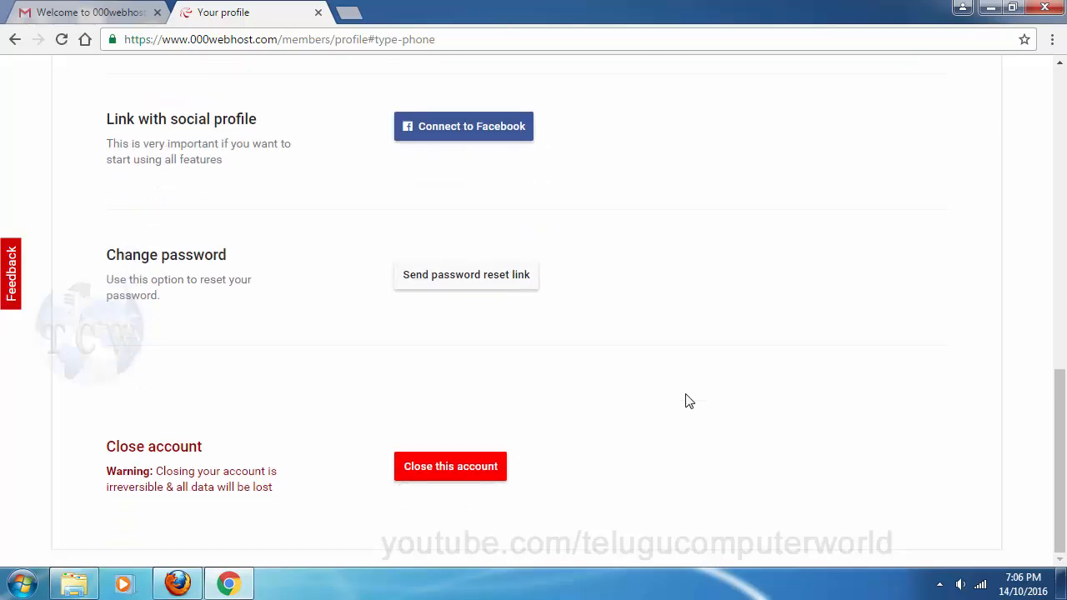
pyautogui.scroll(10, 687, 402)
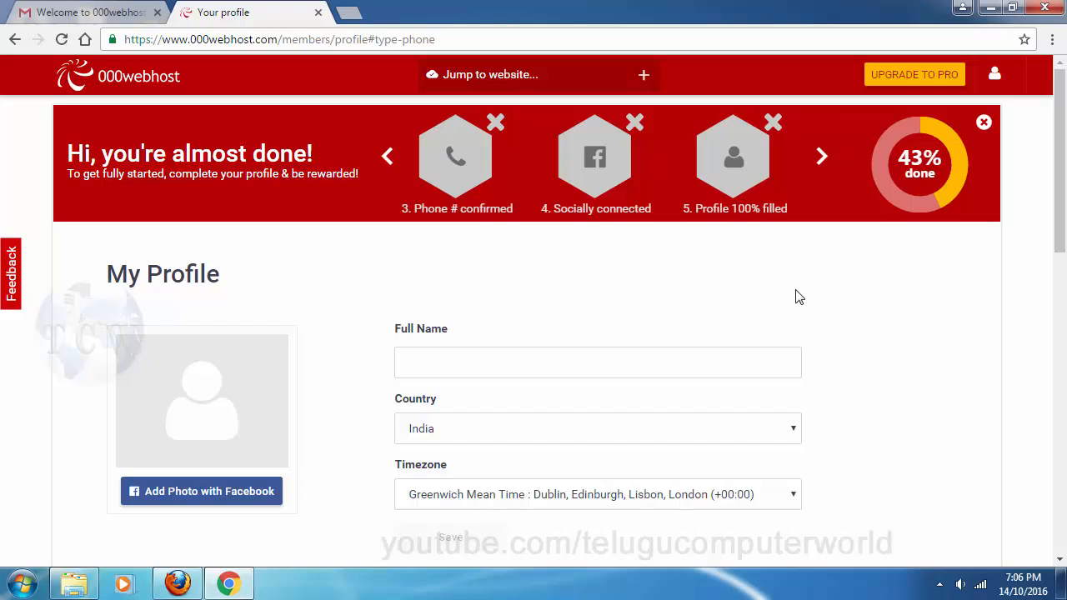
pyautogui.click(740, 162)
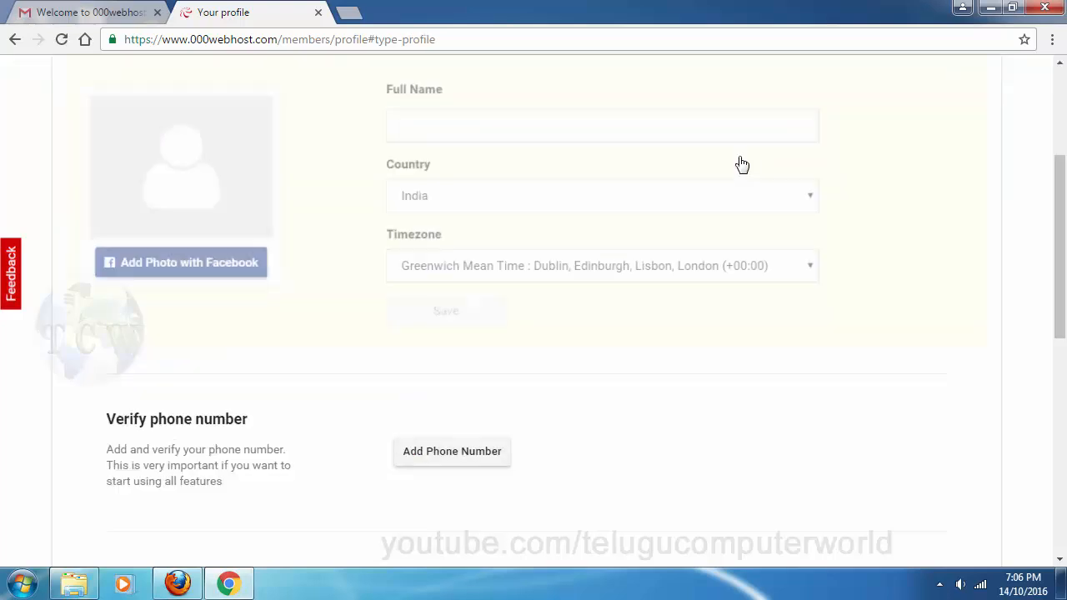
# Fill in Full Name with the user's saved autofill name, keeping Country as India
pyautogui.click(436, 118)
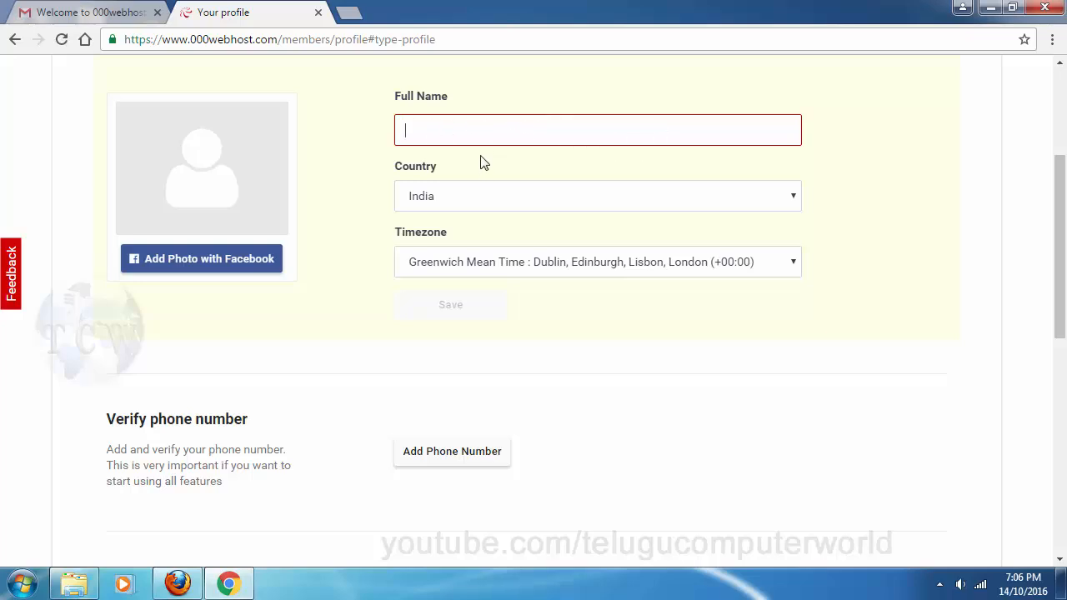
pyautogui.write('Ra')
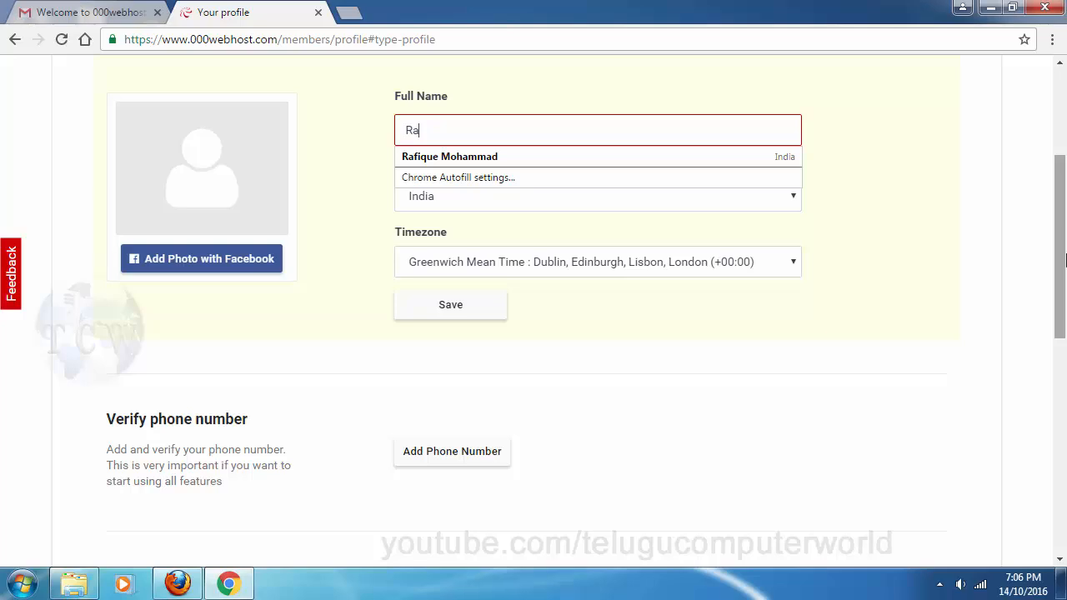
pyautogui.press('Down')
pyautogui.press('Return')
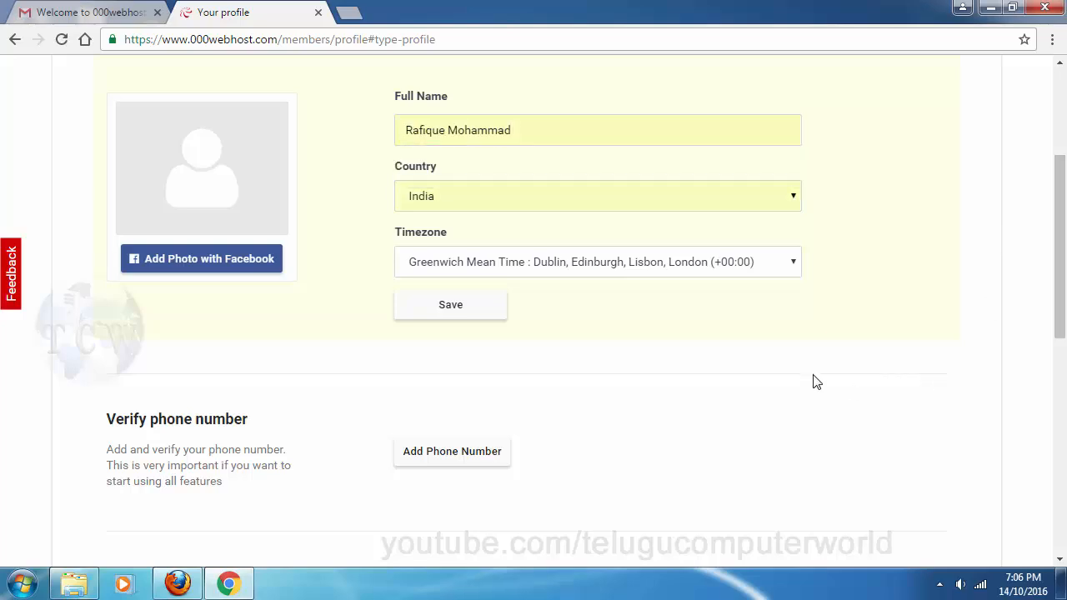
# Set the timezone to Chennai, Kolkata, Mumbai, New Delhi (+05:30) and save the profile
pyautogui.click(575, 269)
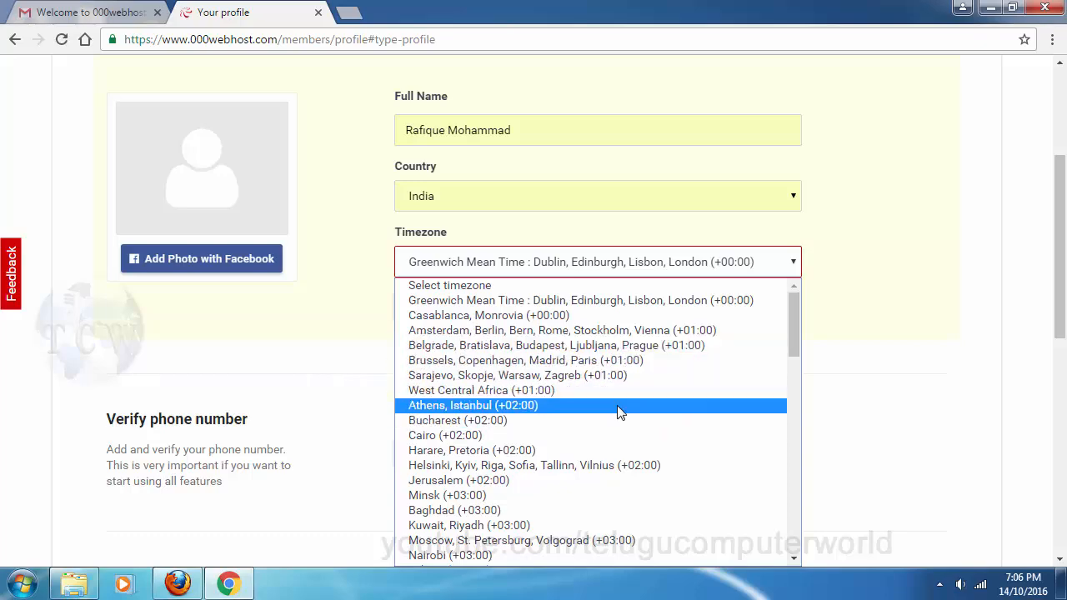
pyautogui.scroll(-3, 661, 456)
pyautogui.scroll(-1, 930, 425)
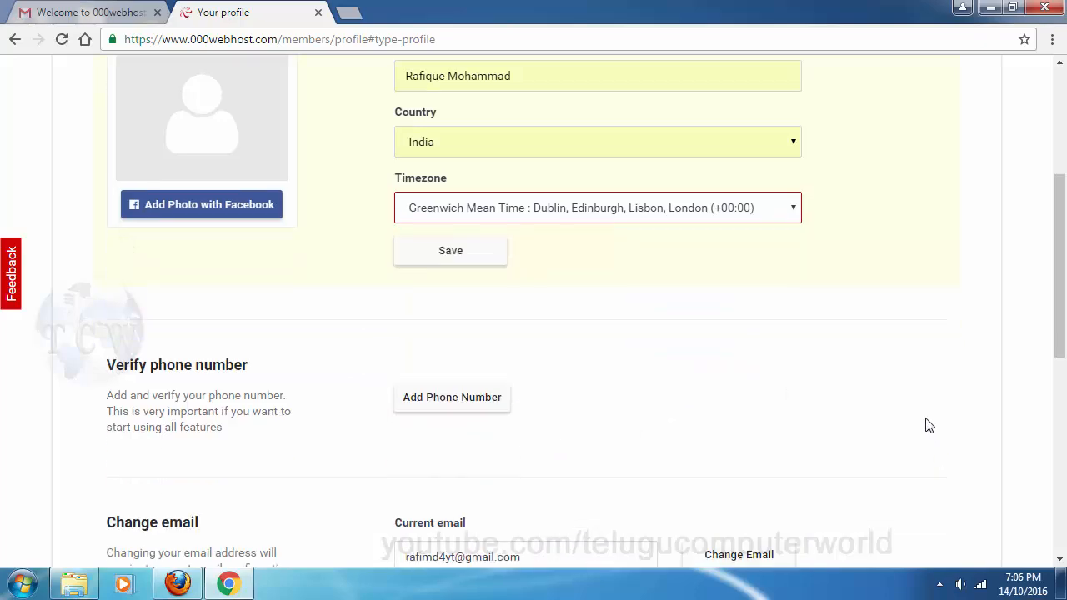
pyautogui.scroll(-2, 929, 425)
pyautogui.scroll(2, 672, 234)
pyautogui.click(666, 184)
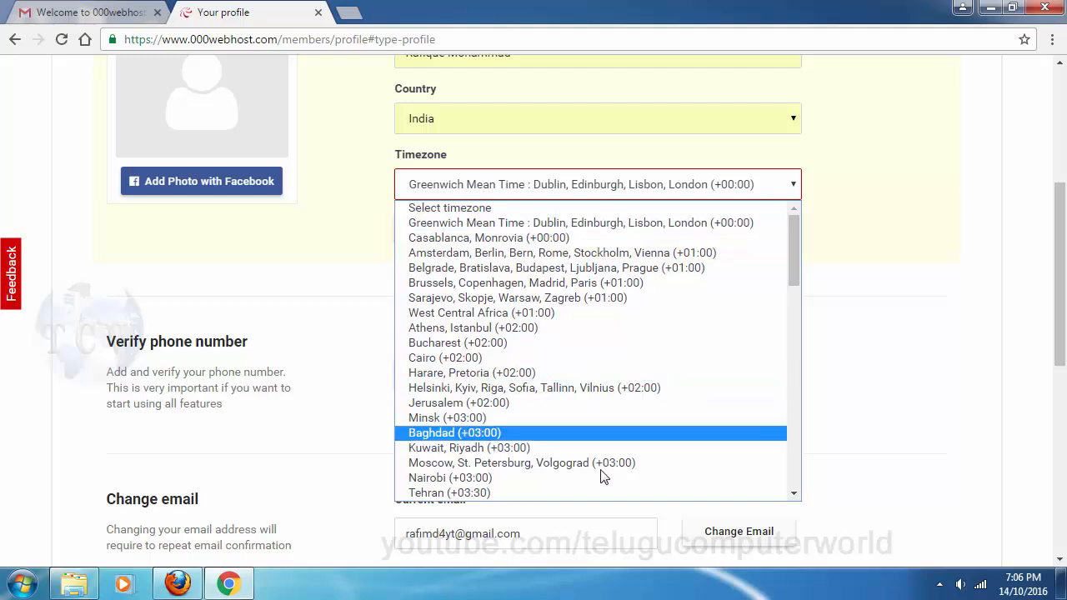
pyautogui.scroll(-3, 672, 422)
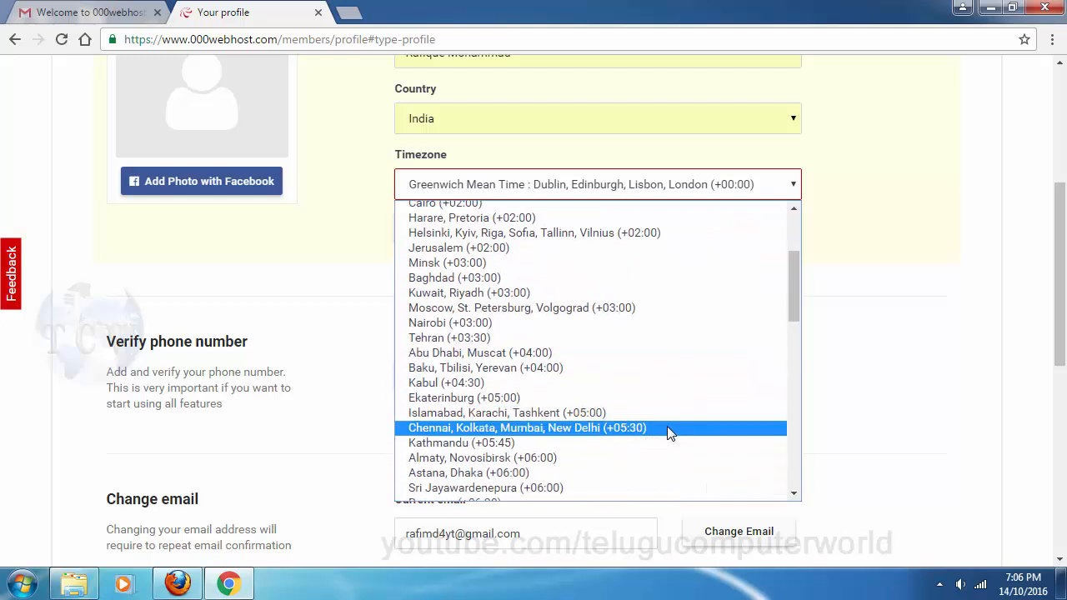
pyautogui.click(676, 430)
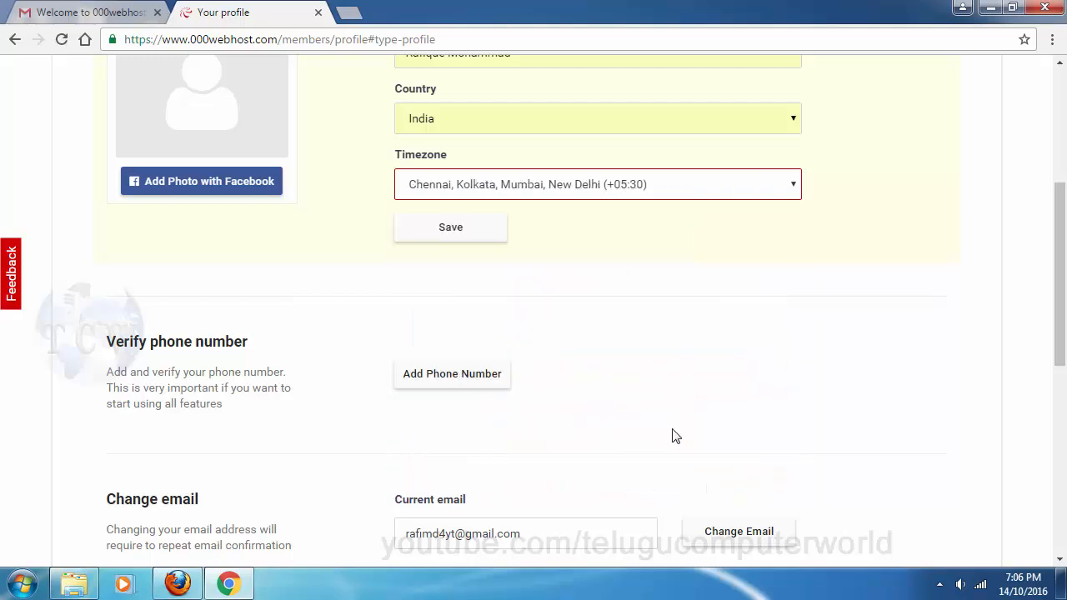
pyautogui.click(458, 236)
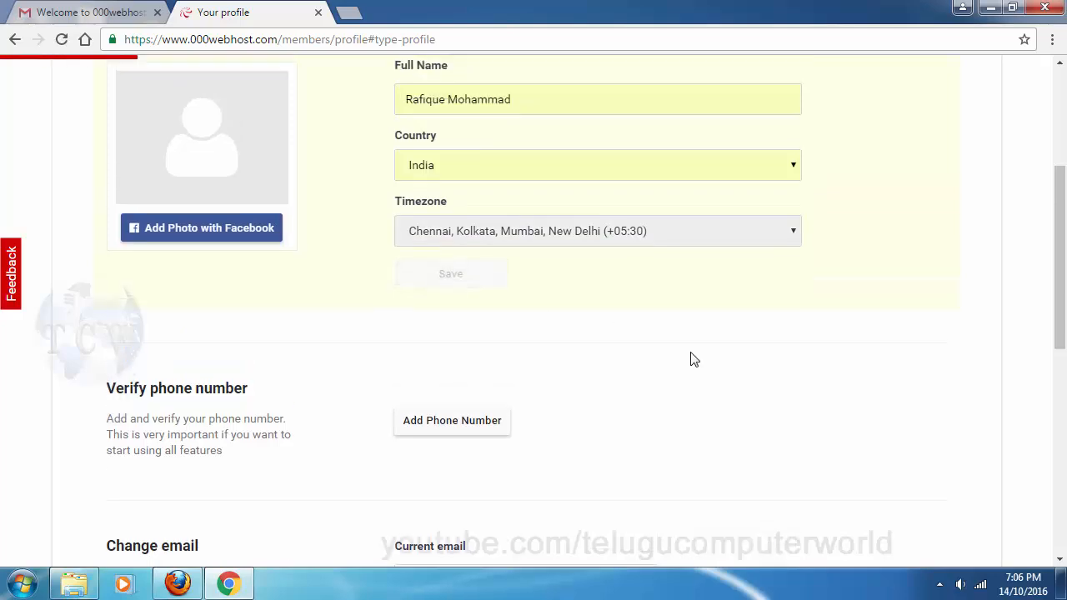
pyautogui.scroll(1, 948, 350)
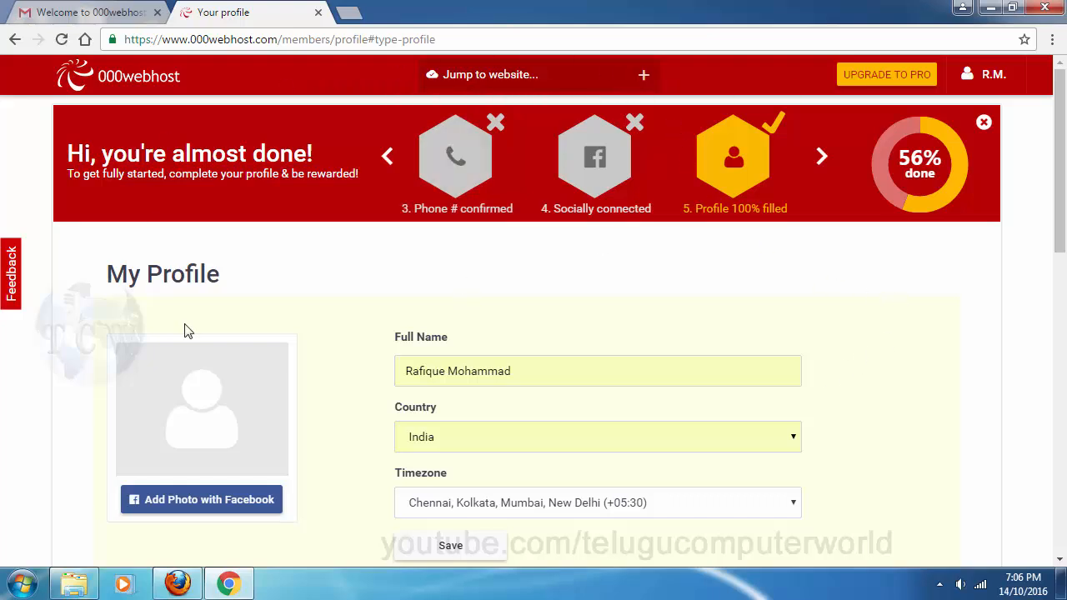
# Browse the onboarding steps carousel back and forth up to 'First website built'
pyautogui.click(821, 158)
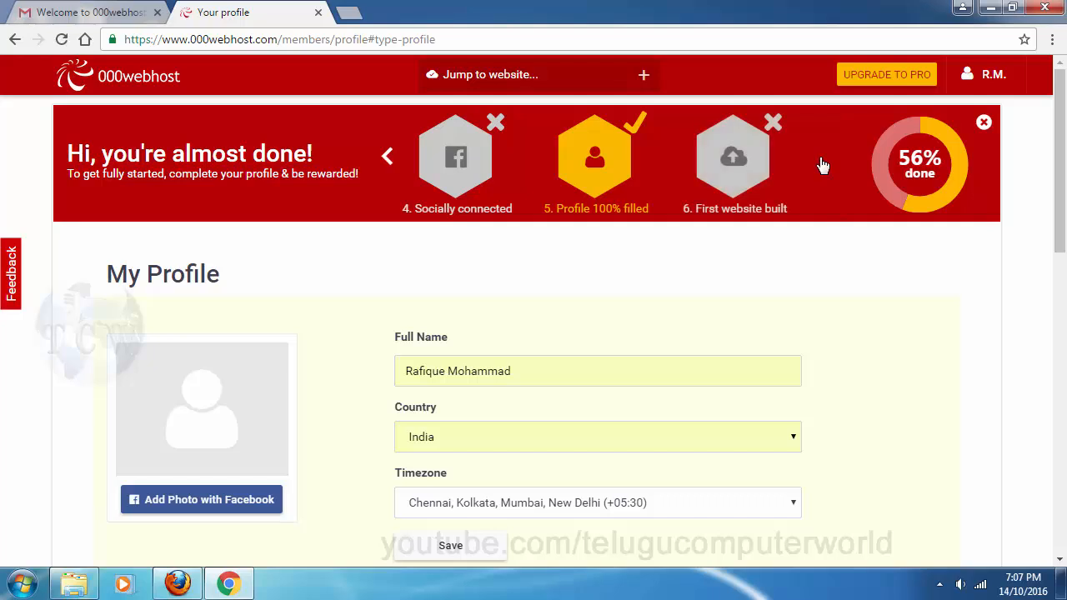
pyautogui.click(387, 159)
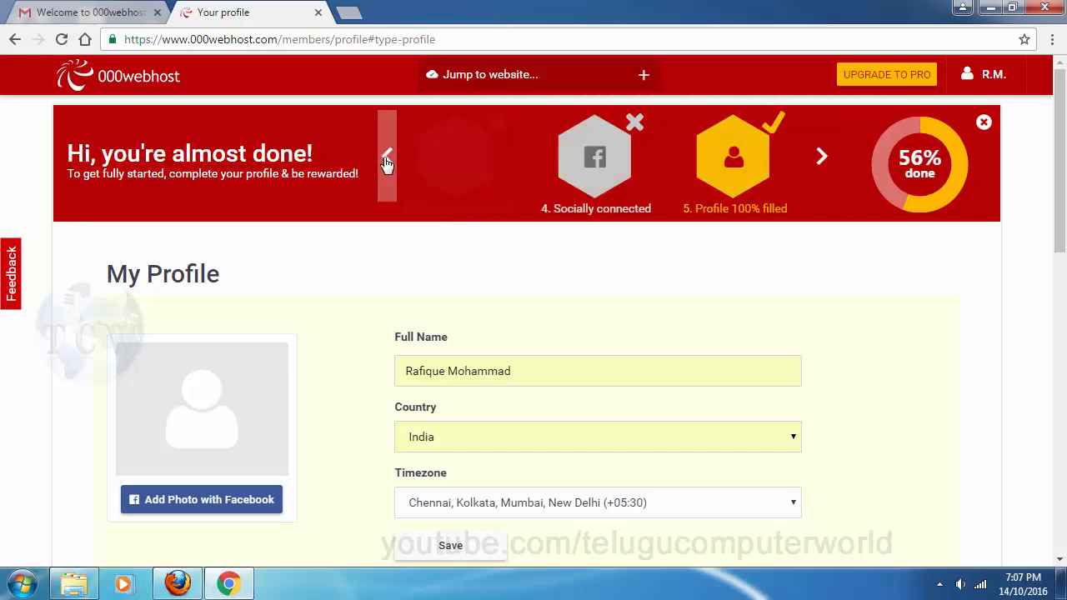
pyautogui.click(387, 158)
pyautogui.click(387, 158)
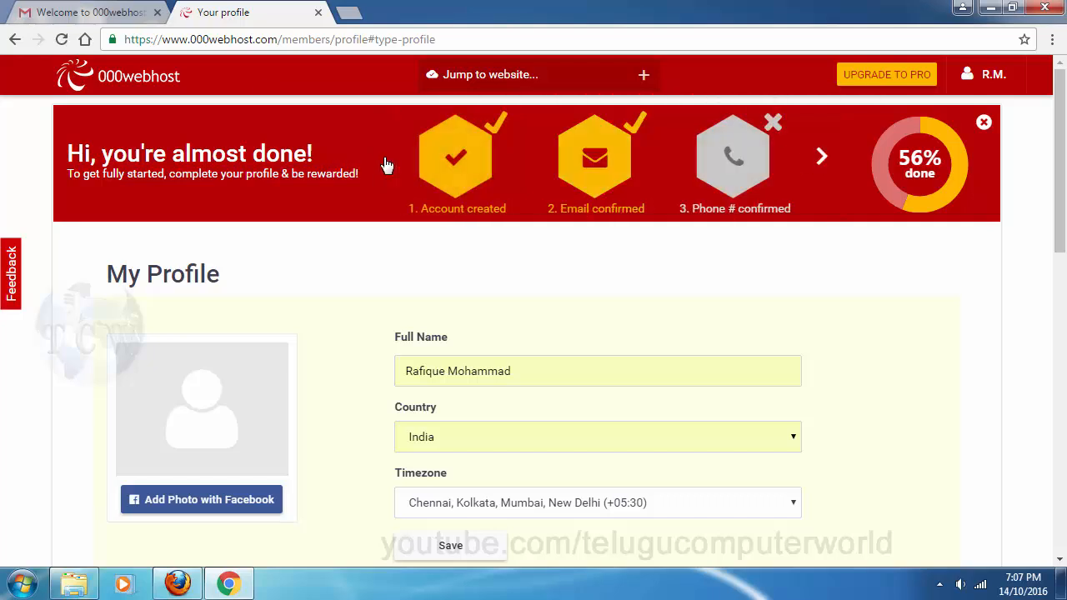
pyautogui.click(820, 159)
pyautogui.click(821, 159)
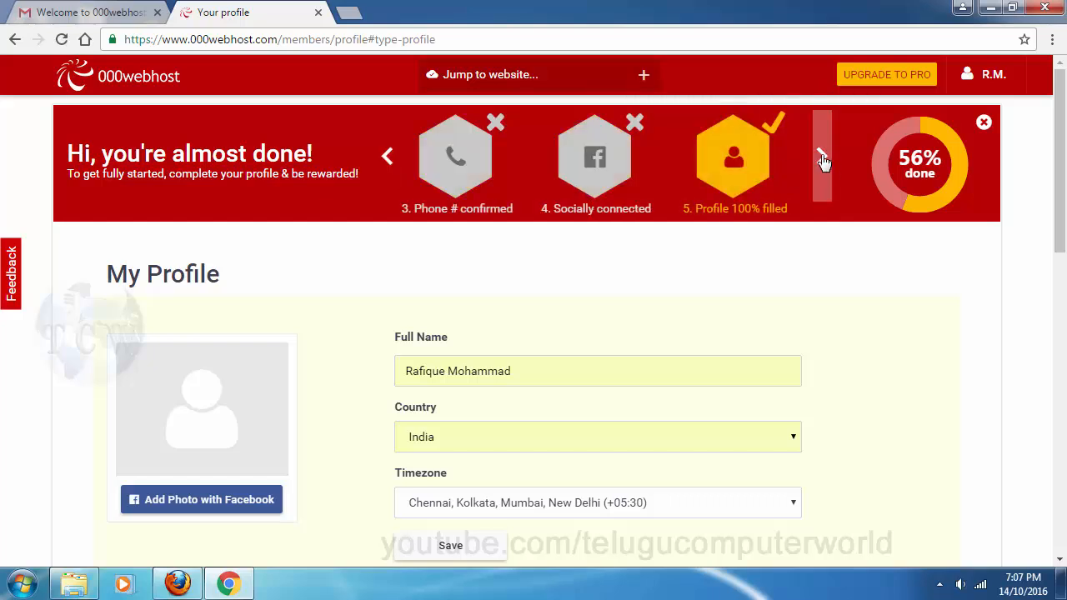
pyautogui.click(822, 158)
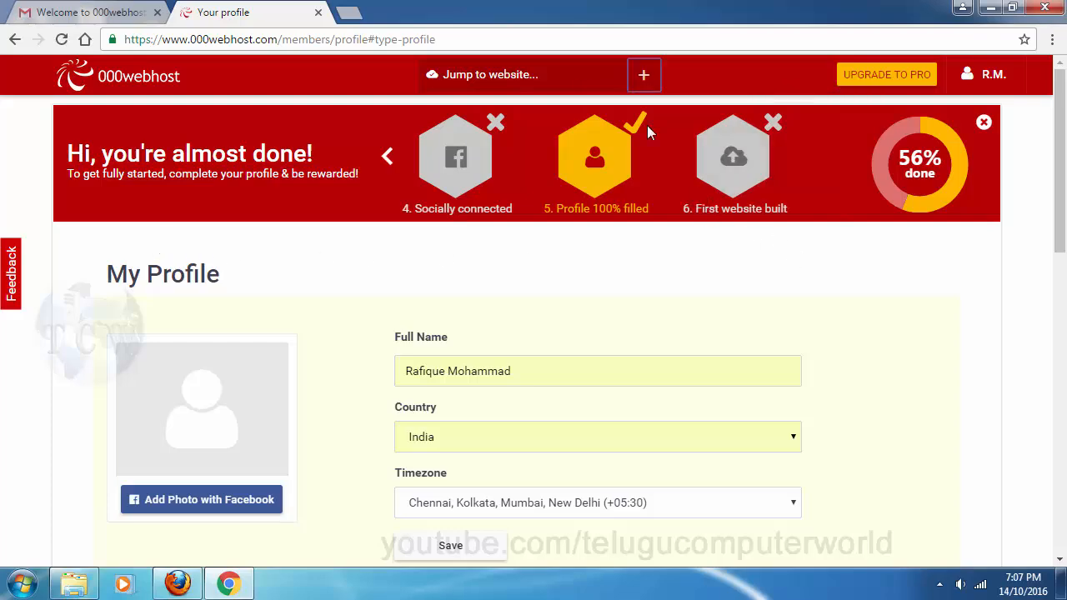
# Dismiss the 'almost done' setup-progress banner
pyautogui.click(985, 123)
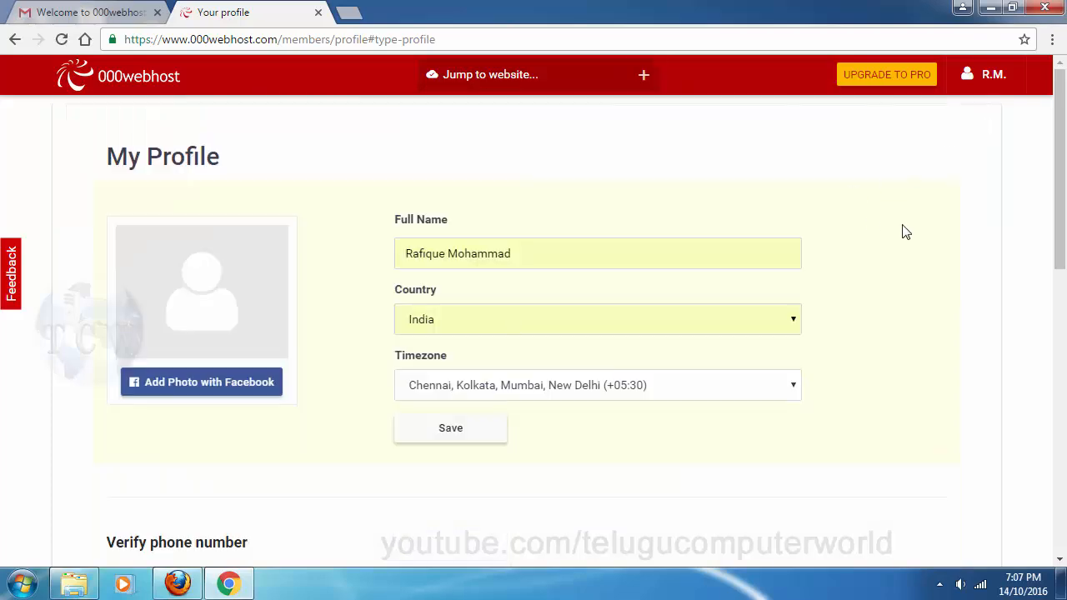
pyautogui.scroll(-4, 858, 250)
pyautogui.scroll(4, 683, 290)
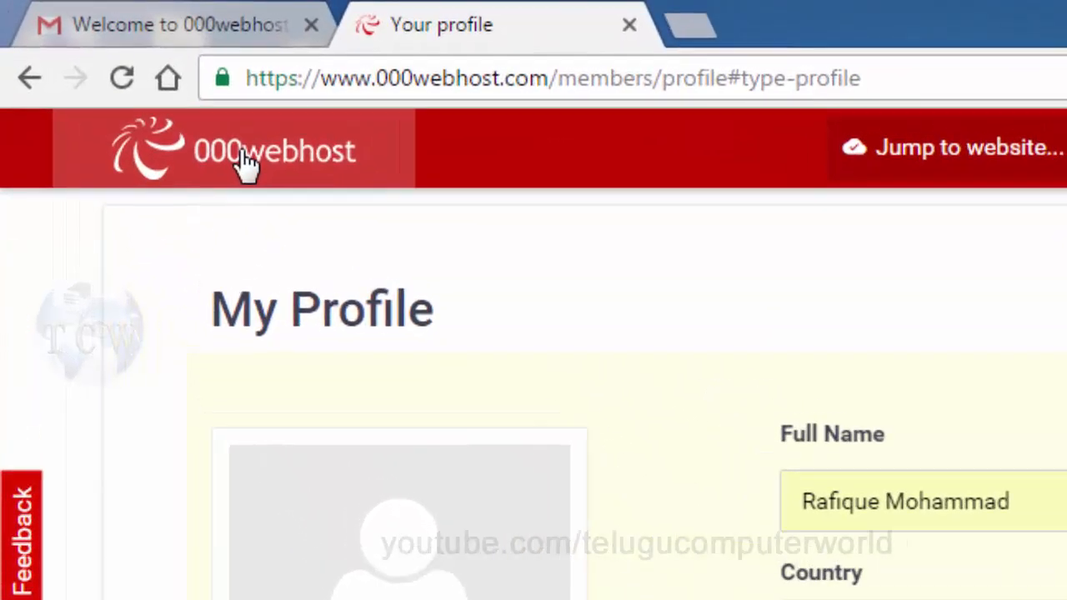
# Open the Build website page for yourwebtest.000webhostapp.com from the website list
pyautogui.click(175, 108)
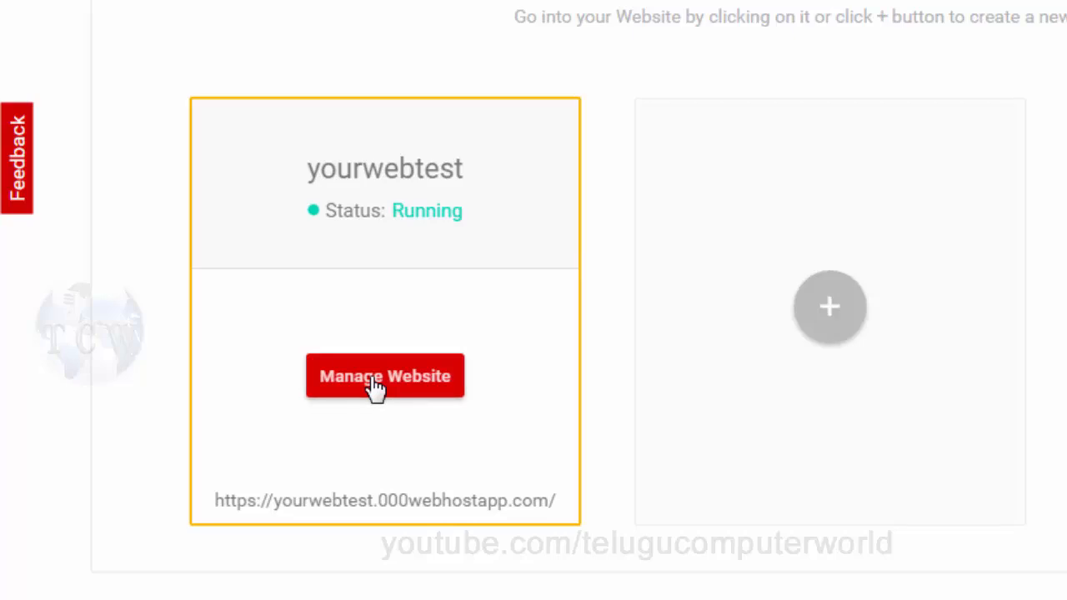
pyautogui.click(375, 385)
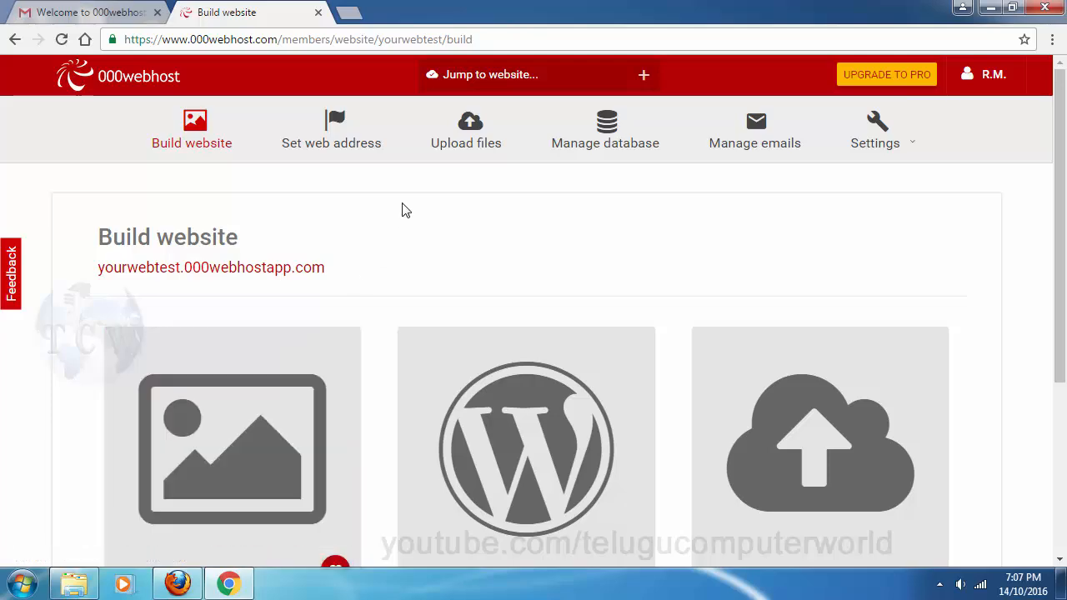
pyautogui.scroll(-3, 550, 208)
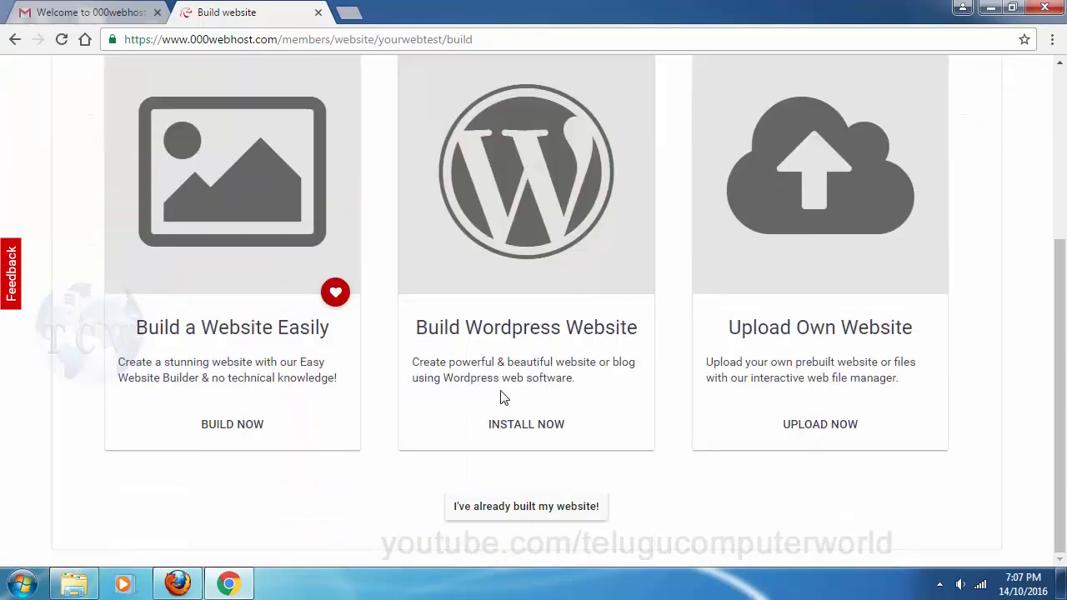
pyautogui.scroll(3, 971, 467)
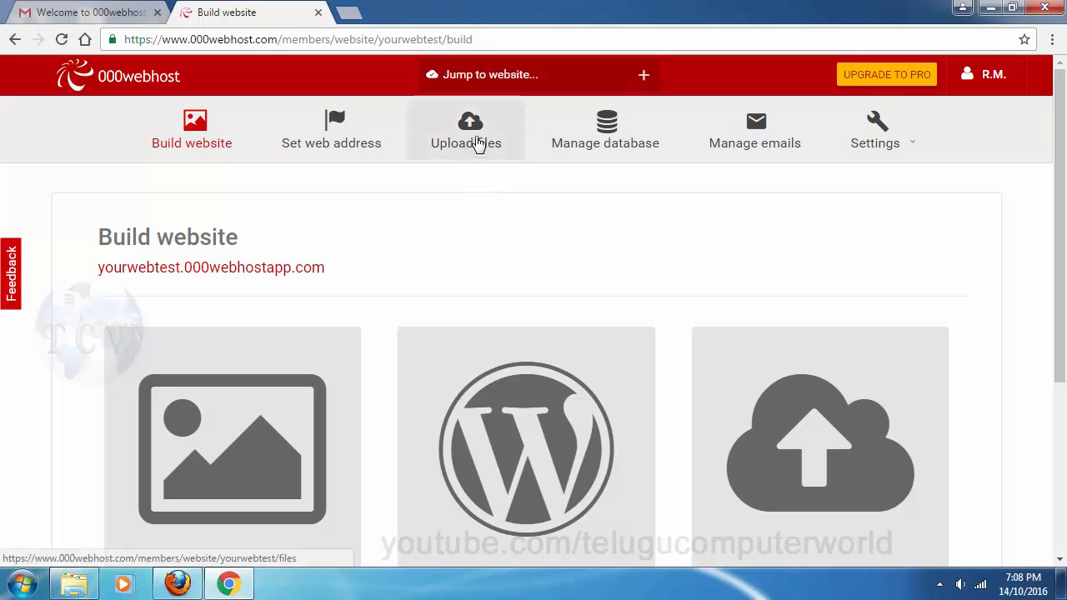
# Open the site's Upload Files page, launch File Manager in a new tab, and return to Upload Files
pyautogui.click(471, 135)
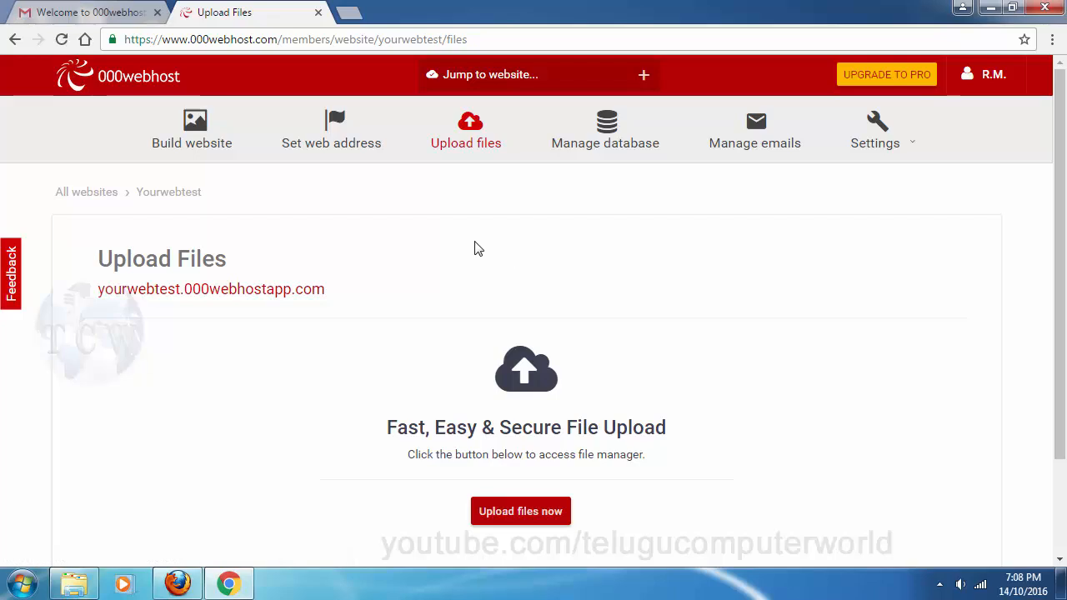
pyautogui.scroll(-3, 414, 253)
pyautogui.scroll(3, 388, 255)
pyautogui.scroll(-3, 400, 253)
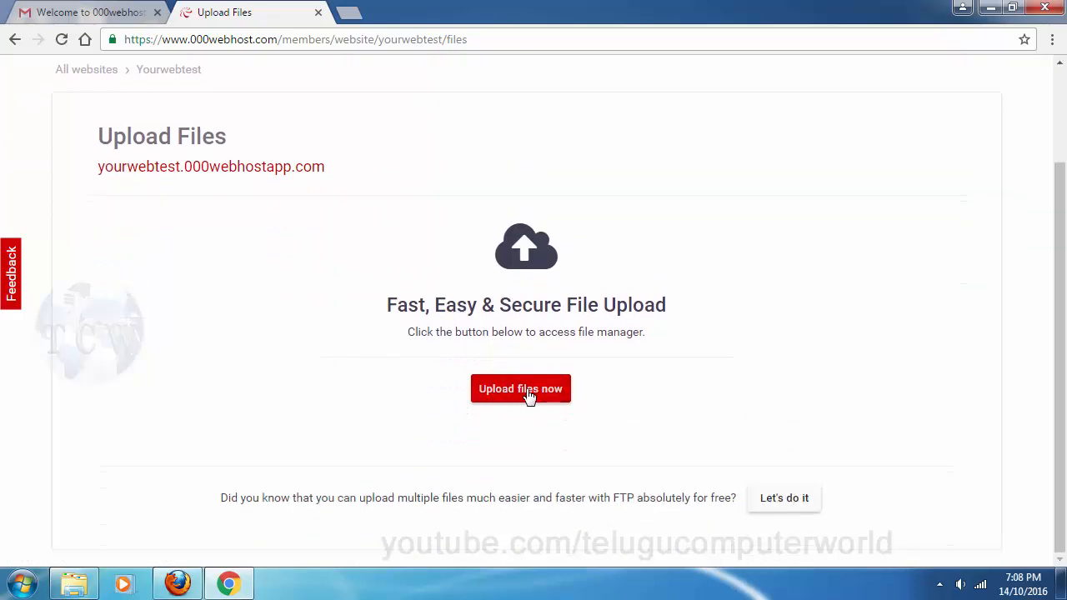
pyautogui.click(525, 389)
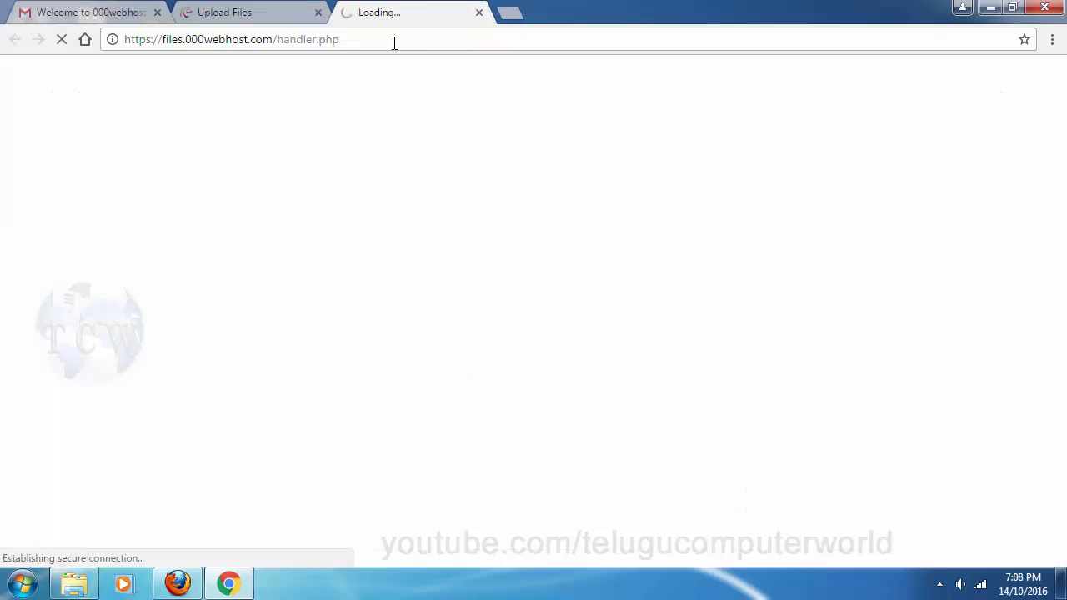
pyautogui.click(245, 13)
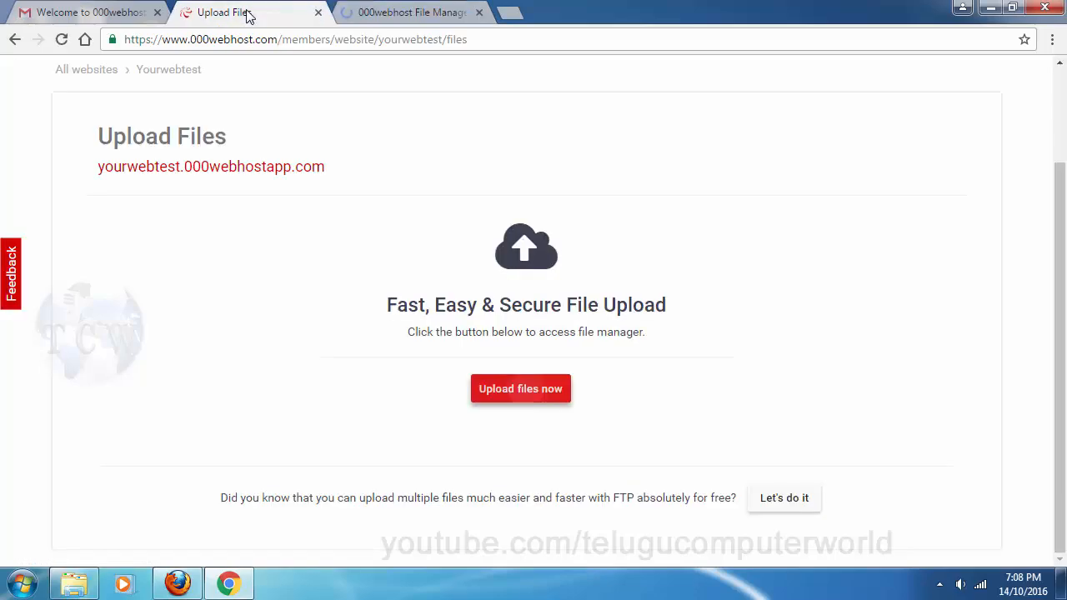
pyautogui.scroll(3, 506, 182)
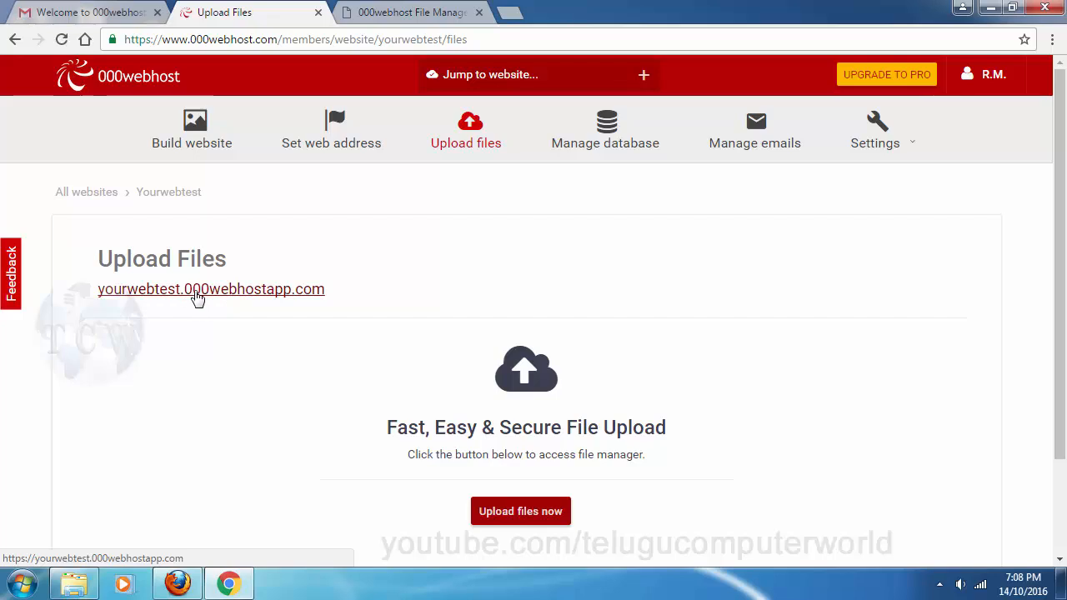
# Open yourwebtest.000webhostapp.com in a new tab and view its 'Hooray, your free website has been started!' page
pyautogui.rightClick(203, 298)
pyautogui.click(236, 300)
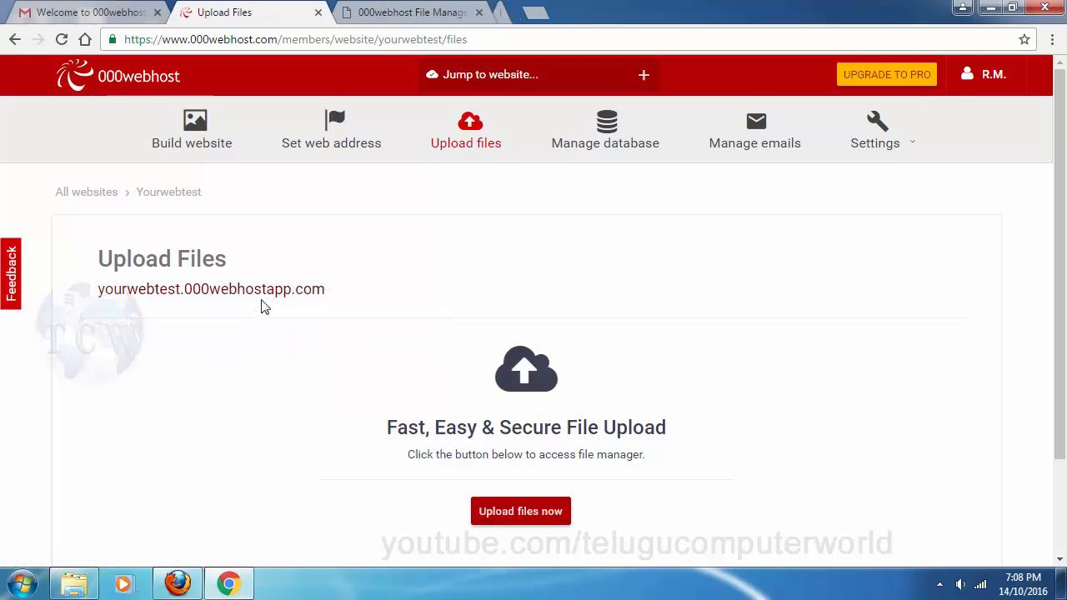
pyautogui.click(537, 12)
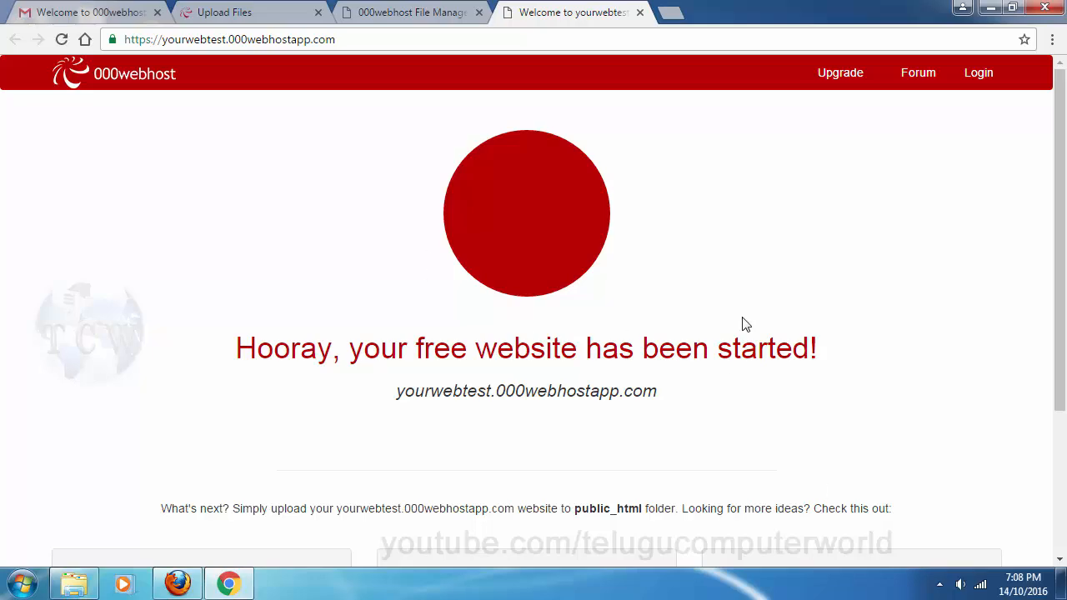
pyautogui.scroll(-3, 744, 324)
pyautogui.scroll(3, 757, 233)
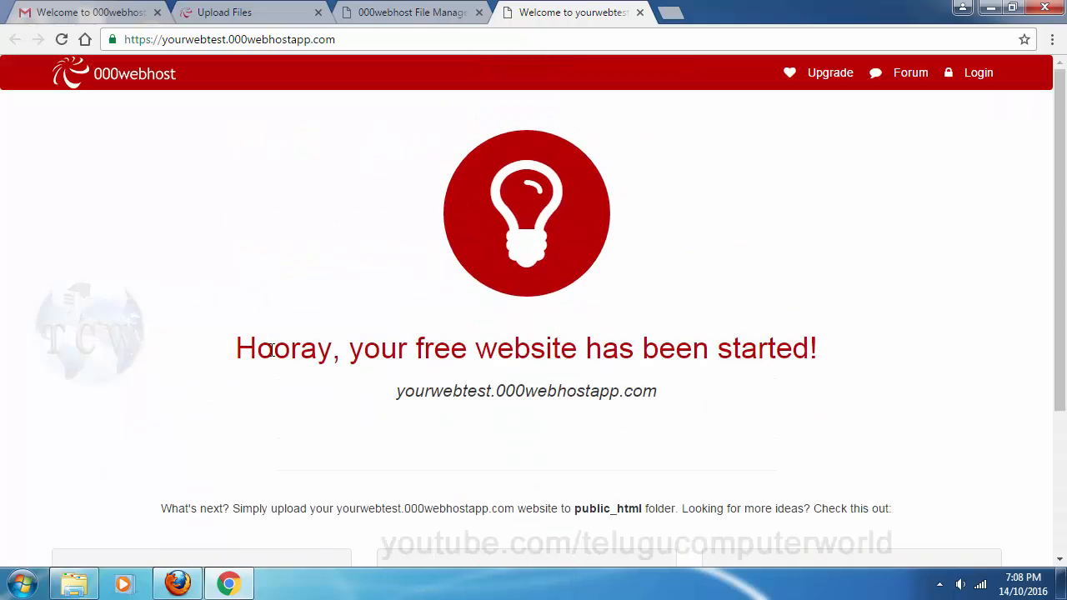
pyautogui.moveTo(271, 350); pyautogui.dragTo(400, 372)
pyautogui.click(370, 356)
pyautogui.scroll(-3, 623, 333)
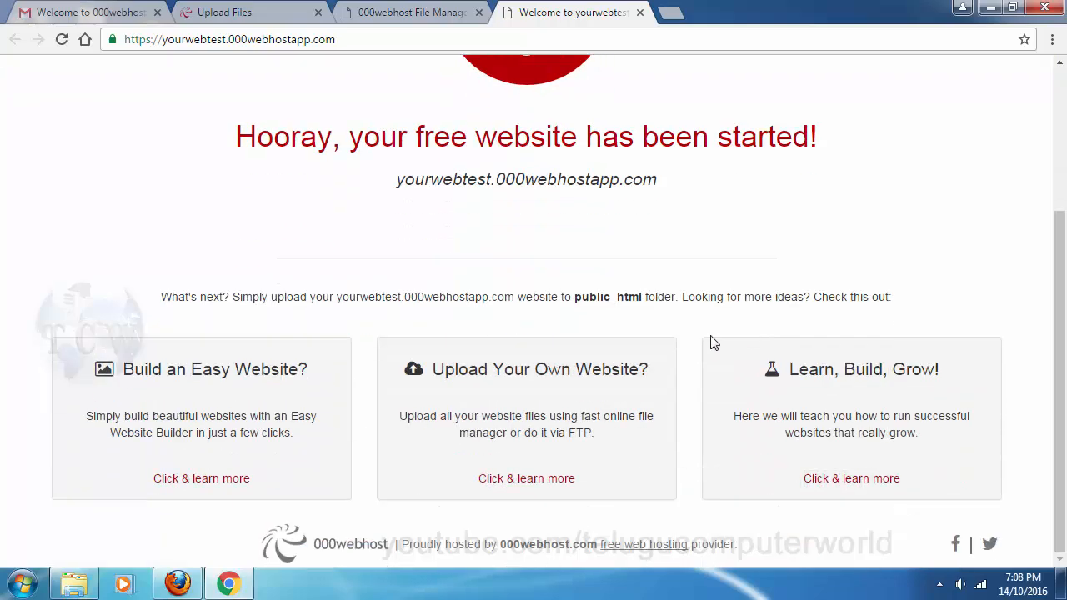
pyautogui.scroll(3, 713, 343)
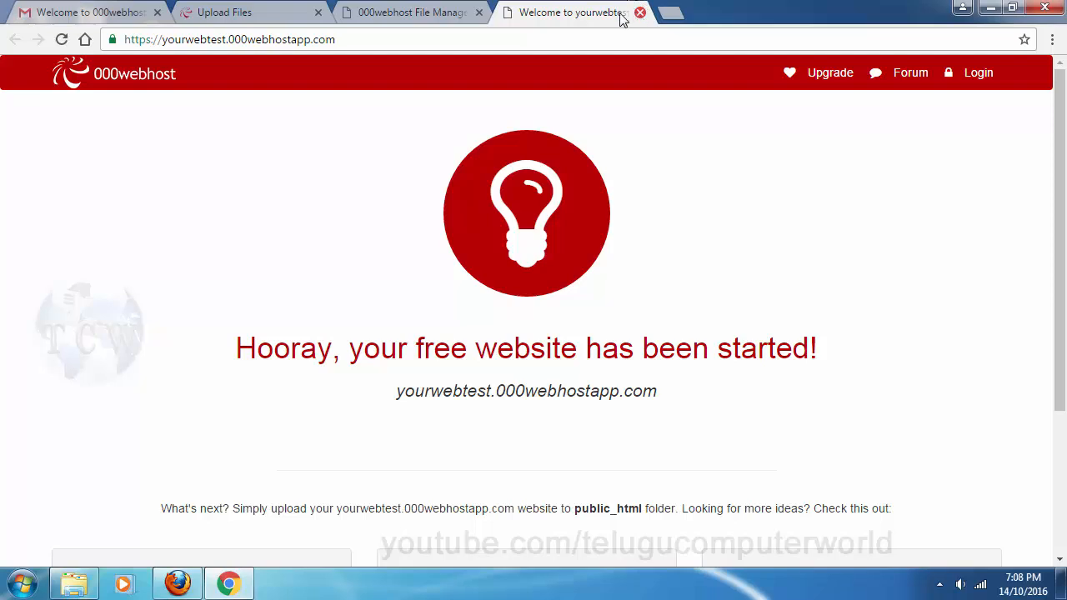
# Check that File Manager's public_html folder is empty, then bring up the local Sample Website folder
pyautogui.click(411, 13)
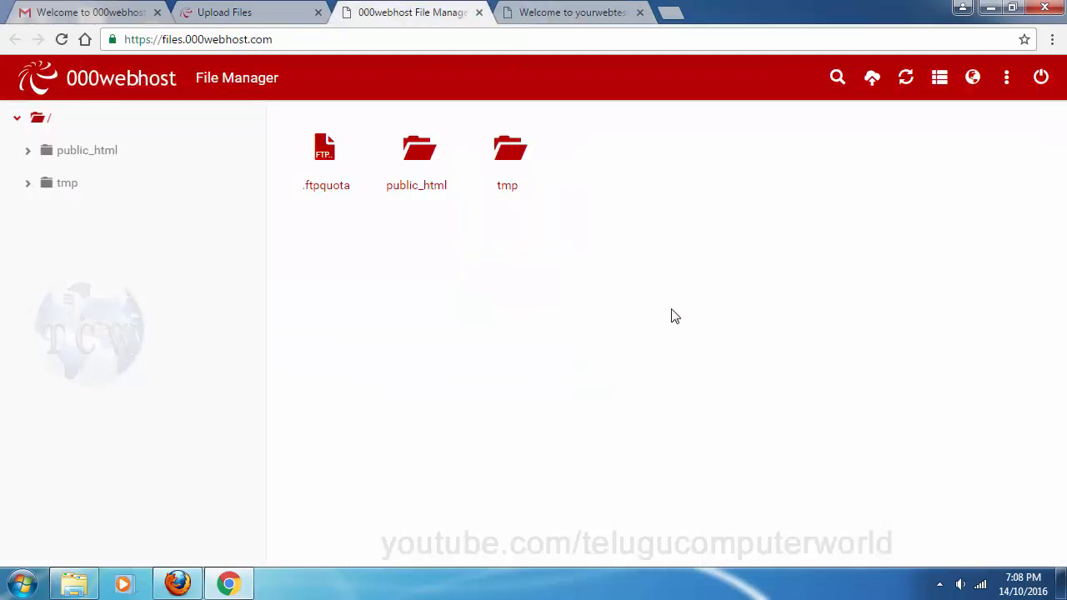
pyautogui.click(260, 10)
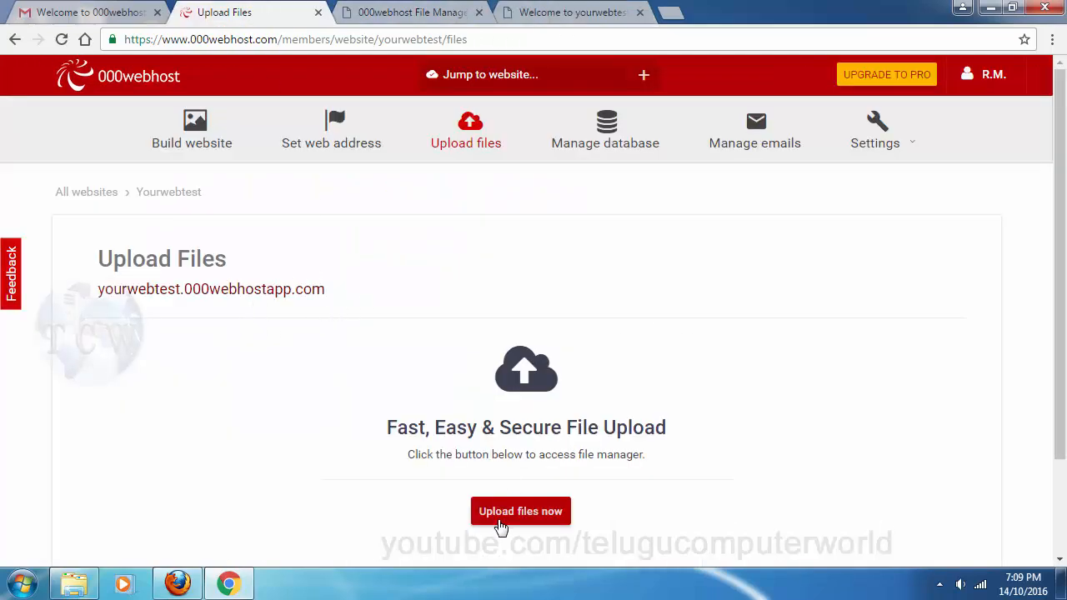
pyautogui.click(549, 524)
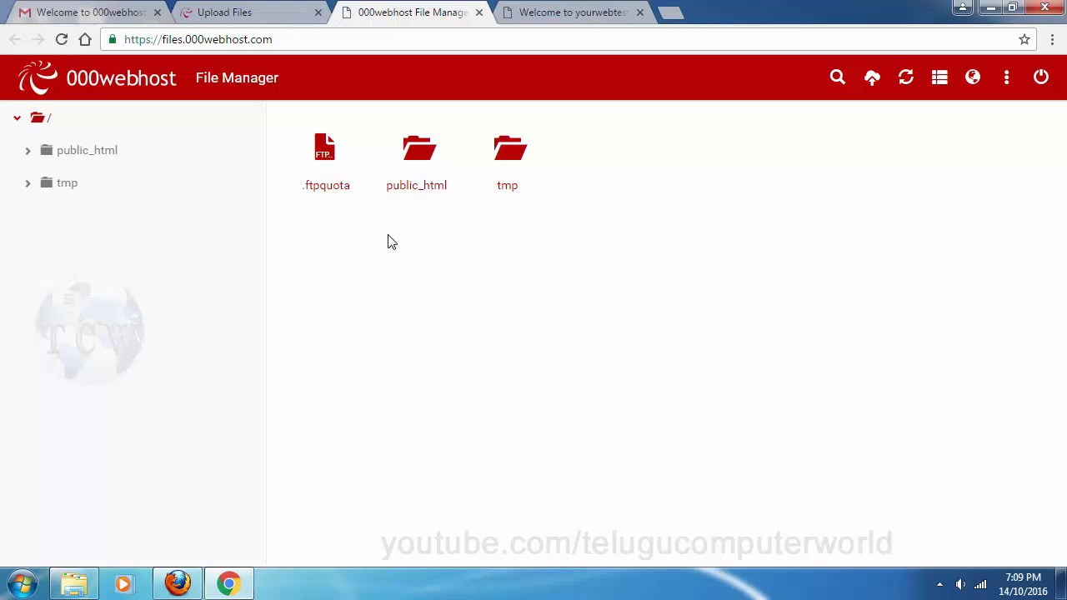
pyautogui.click(85, 158)
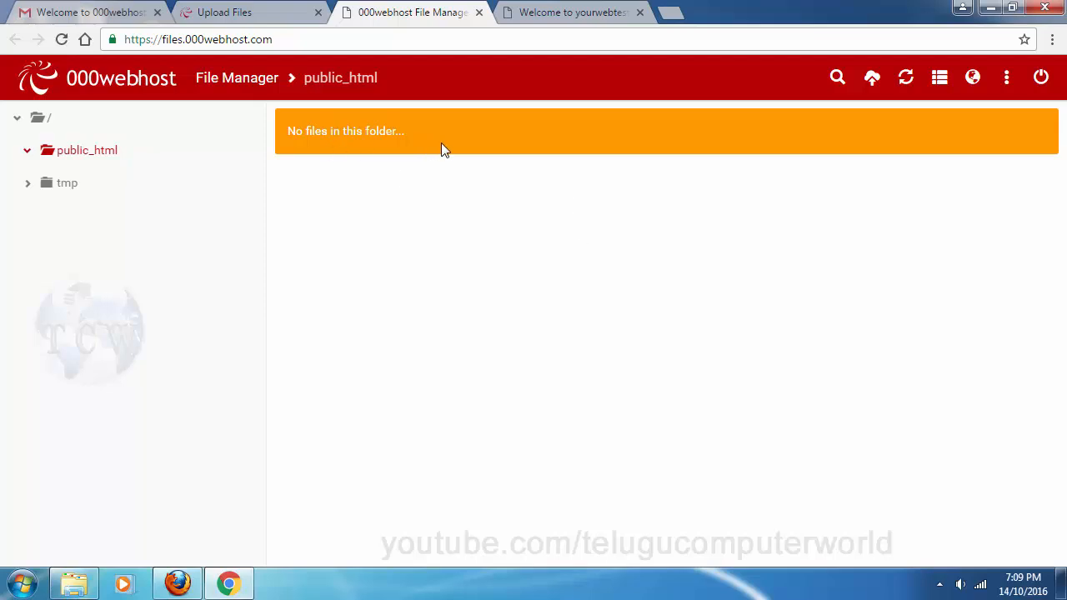
pyautogui.click(74, 583)
# Select all 13 Sample Website files and drag them onto the browser for upload
pyautogui.click(581, 316)
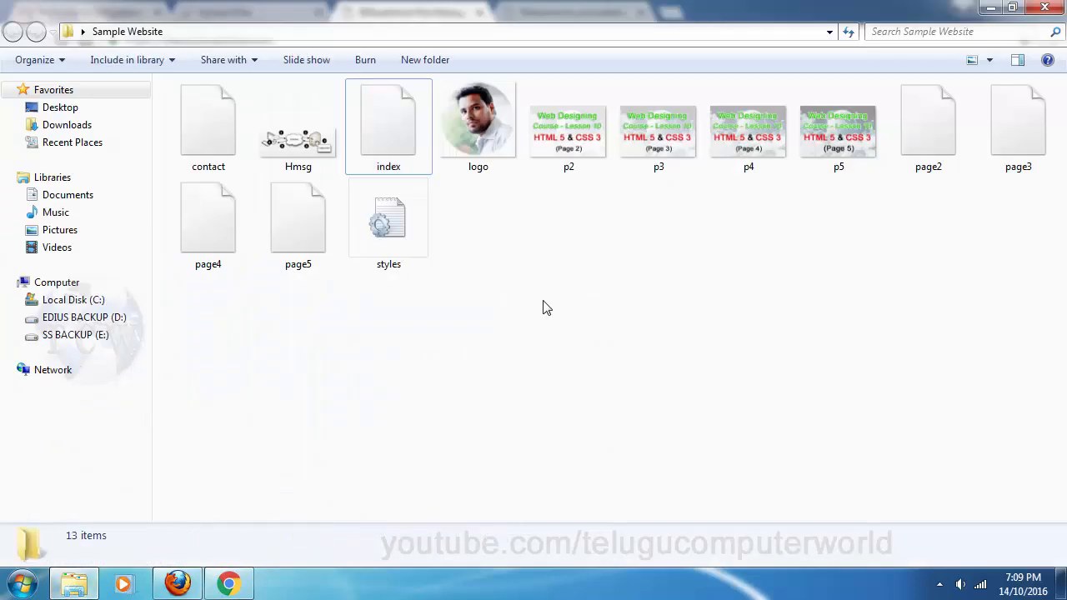
pyautogui.moveTo(1035, 393); pyautogui.dragTo(226, 120)
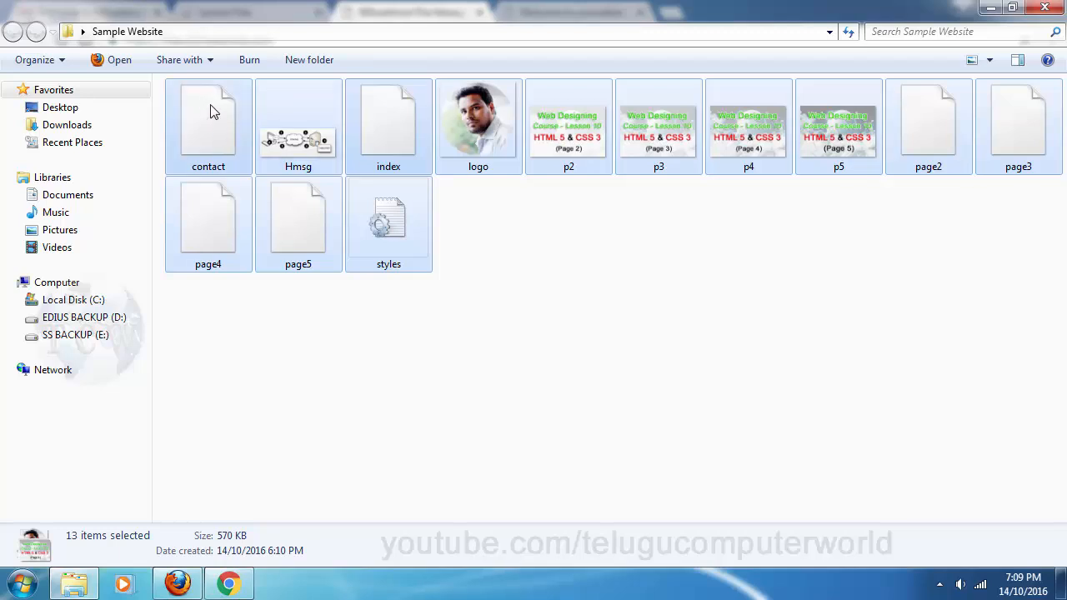
pyautogui.moveTo(211, 112); pyautogui.dragTo(683, 376)
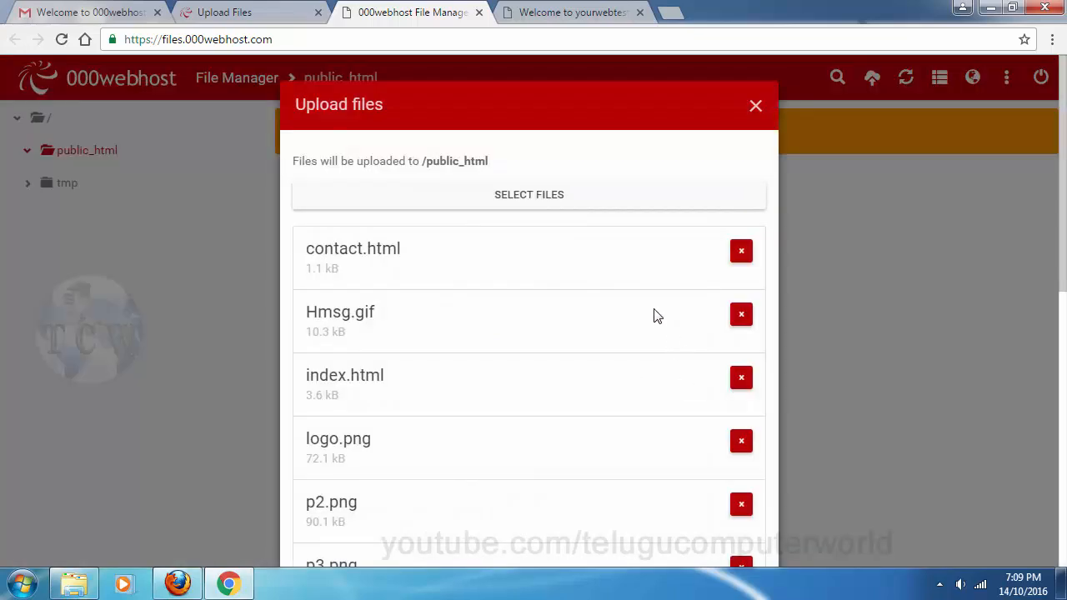
# Upload all 13 files into public_html, then return to Explorer and clear the file selection
pyautogui.scroll(-7, 829, 256)
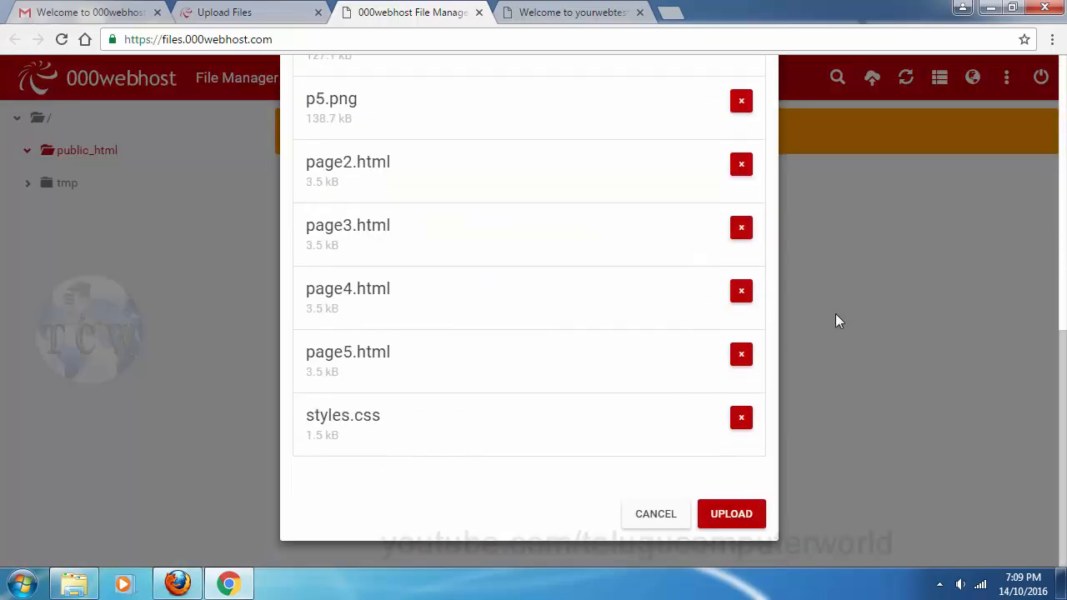
pyautogui.scroll(7, 569, 222)
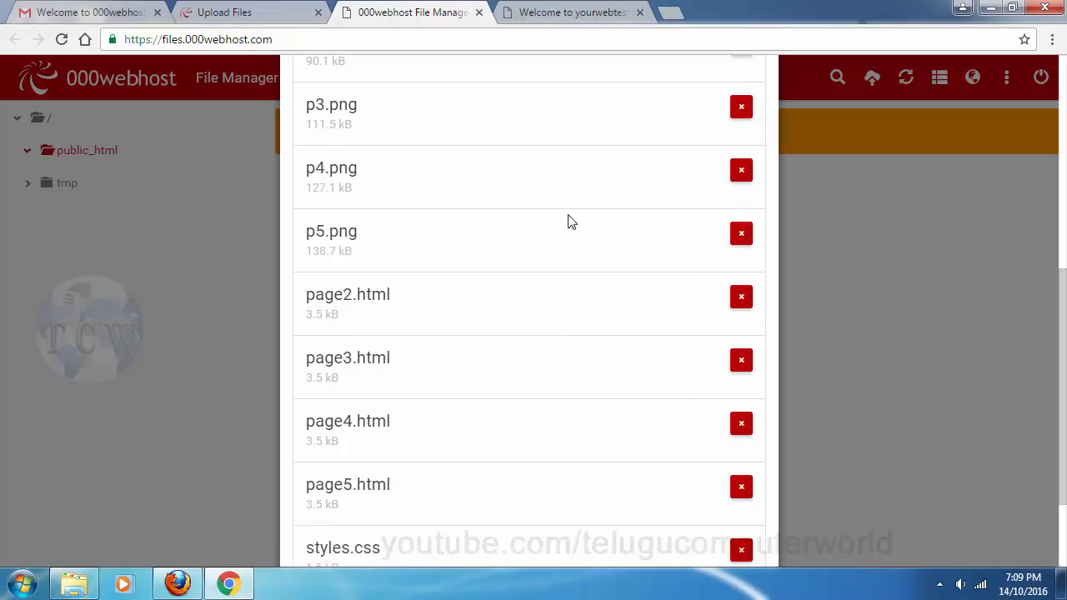
pyautogui.scroll(-7, 570, 221)
pyautogui.scroll(3, 755, 453)
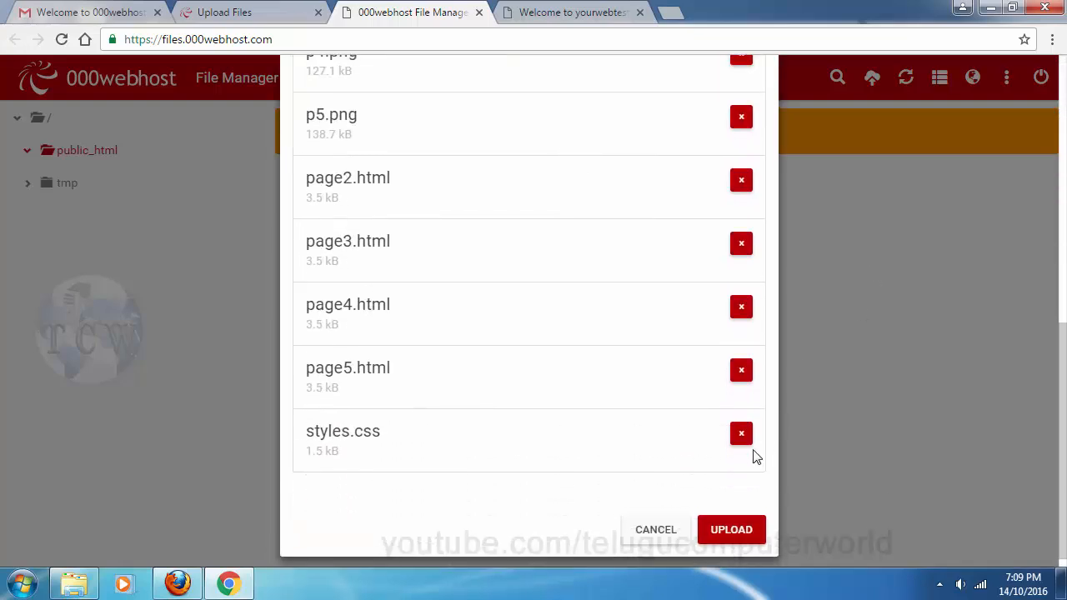
pyautogui.scroll(-3, 901, 411)
pyautogui.click(731, 513)
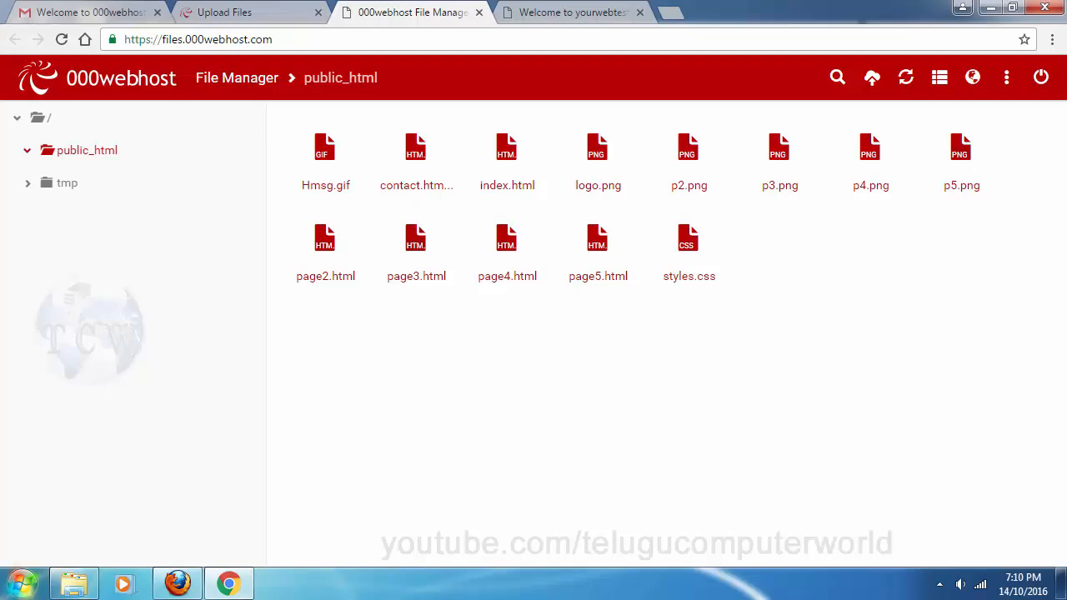
pyautogui.click(74, 583)
pyautogui.click(605, 341)
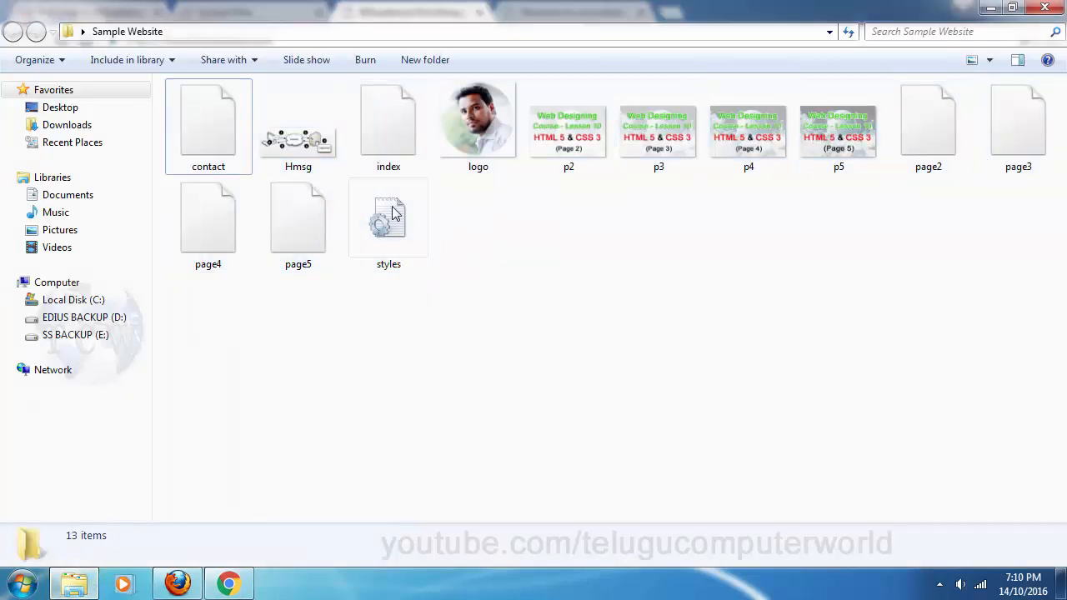
# Switch back to File Manager's public_html listing the 13 uploaded website files
pyautogui.click(229, 583)
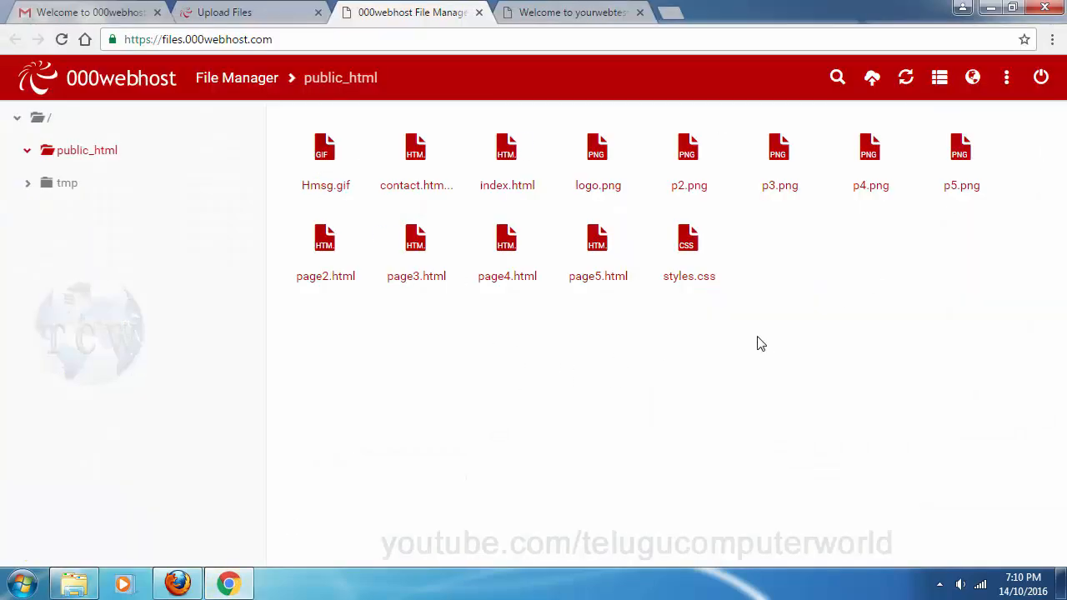
# Refresh the public_html file list and confirm the live site still shows the Hooray placeholder
pyautogui.click(906, 79)
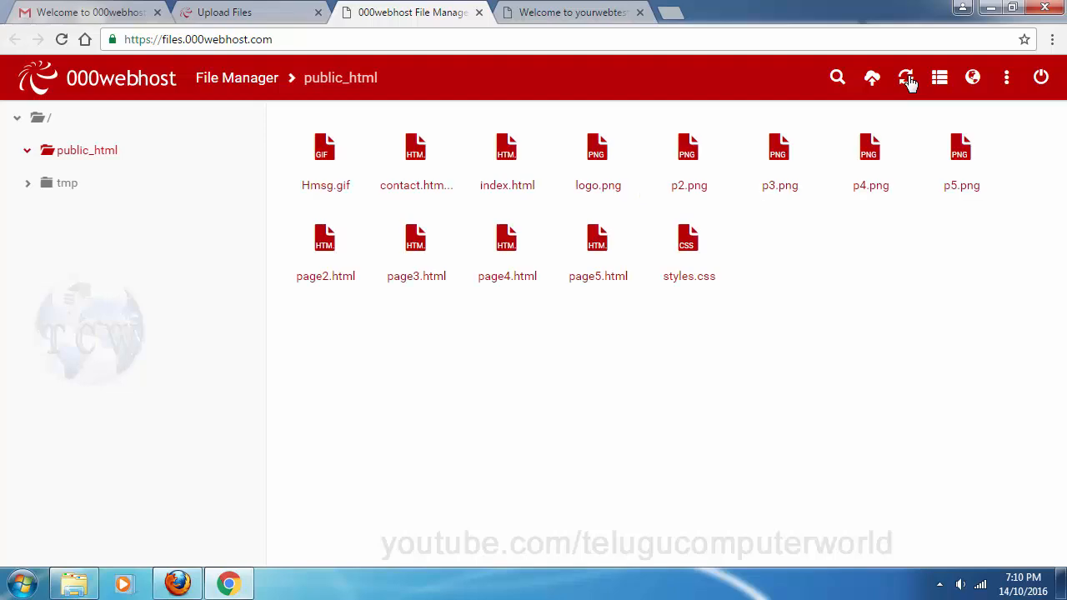
pyautogui.click(589, 12)
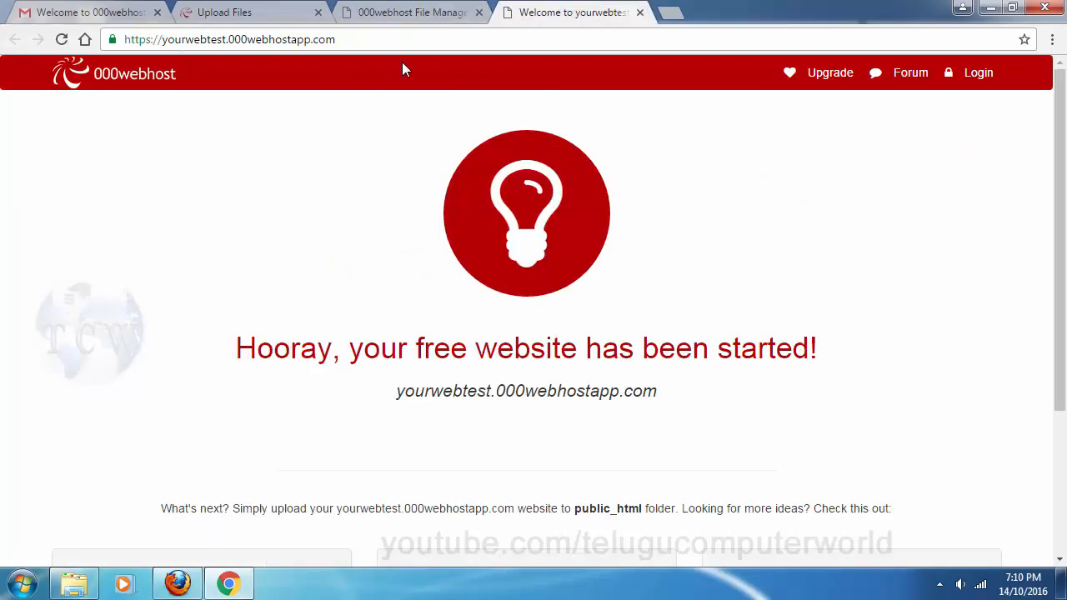
pyautogui.click(409, 12)
pyautogui.click(574, 13)
pyautogui.click(392, 12)
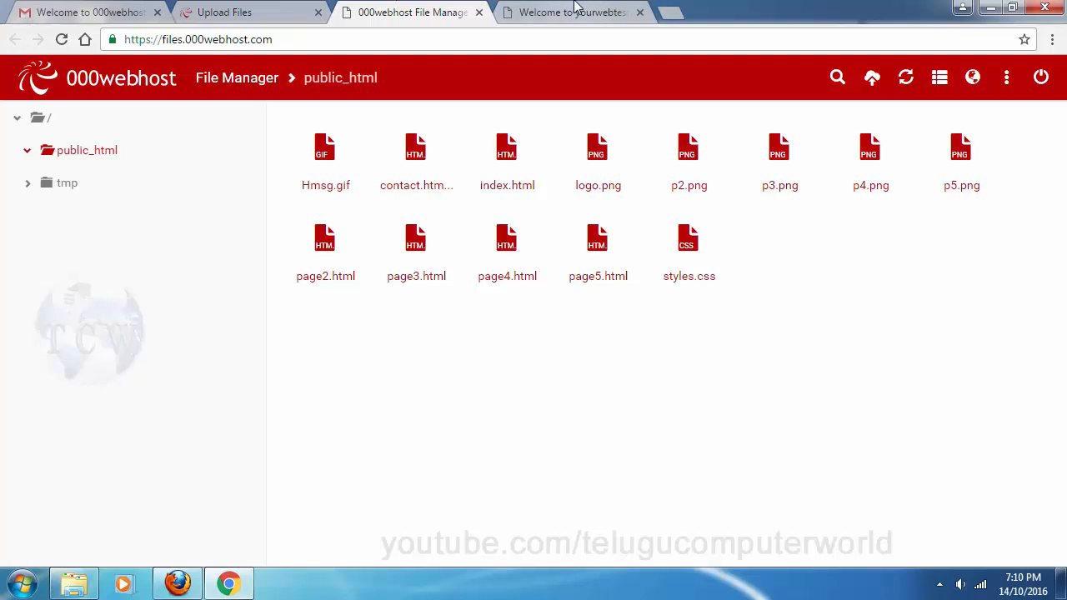
pyautogui.click(575, 11)
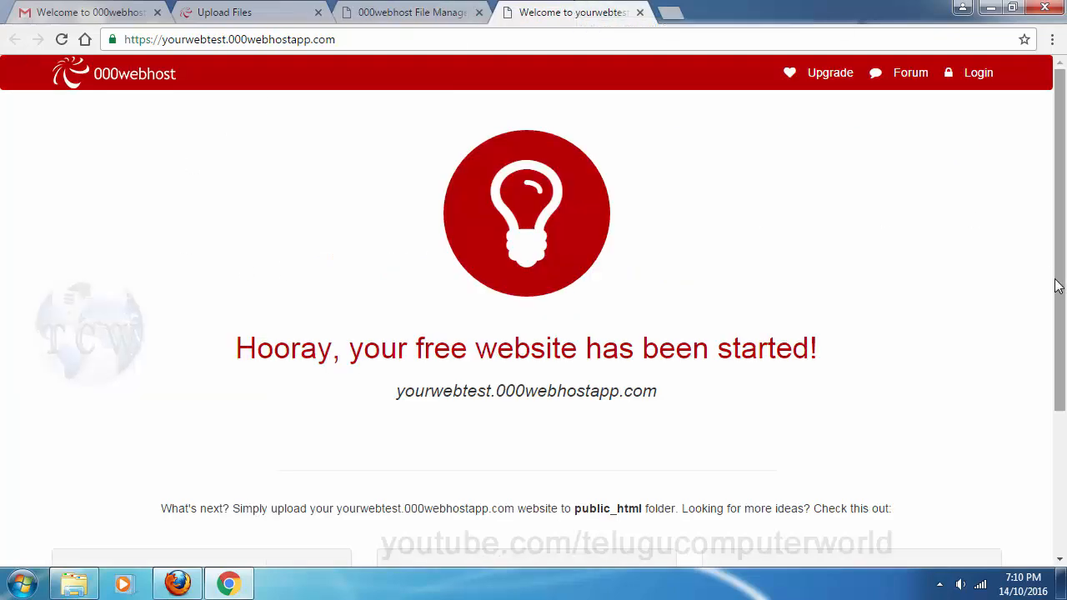
# Reload the live site so it serves the uploaded demo home page
pyautogui.click(60, 39)
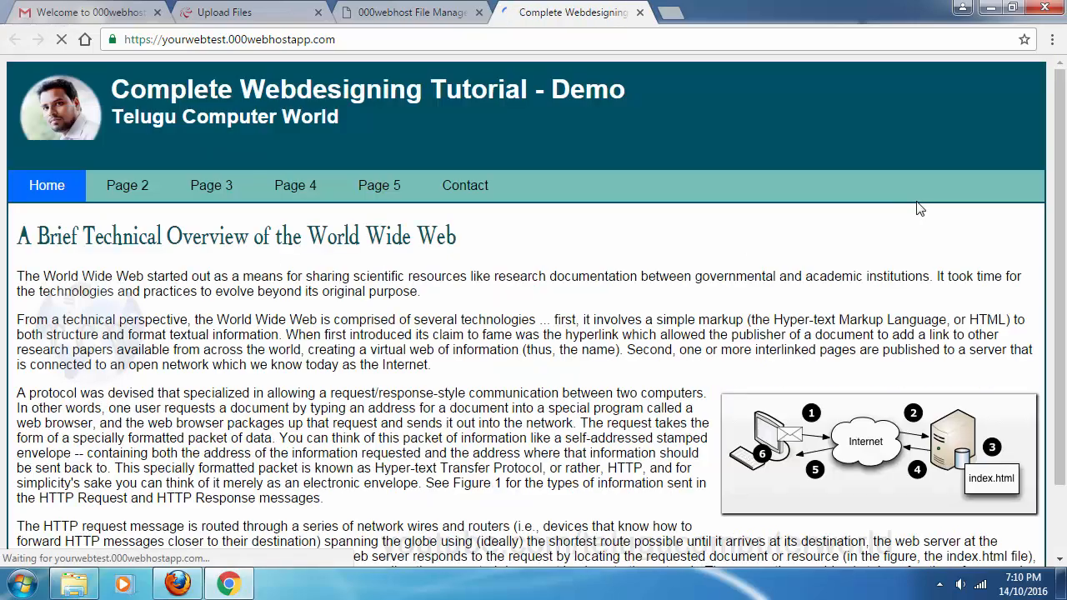
pyautogui.scroll(-2, 588, 409)
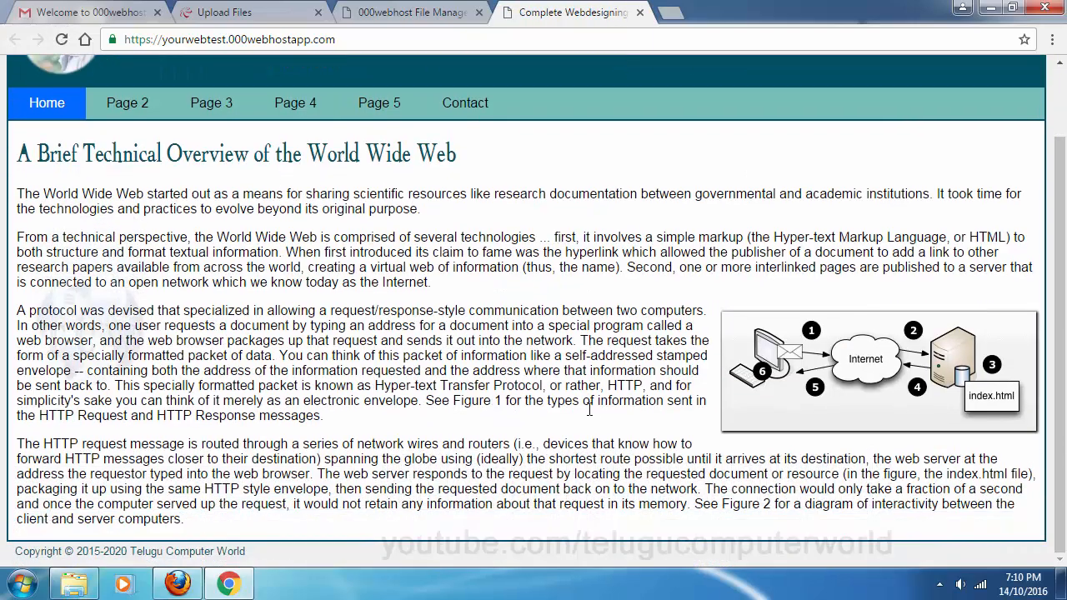
pyautogui.scroll(2, 588, 409)
pyautogui.scroll(-2, 515, 348)
pyautogui.scroll(2, 515, 347)
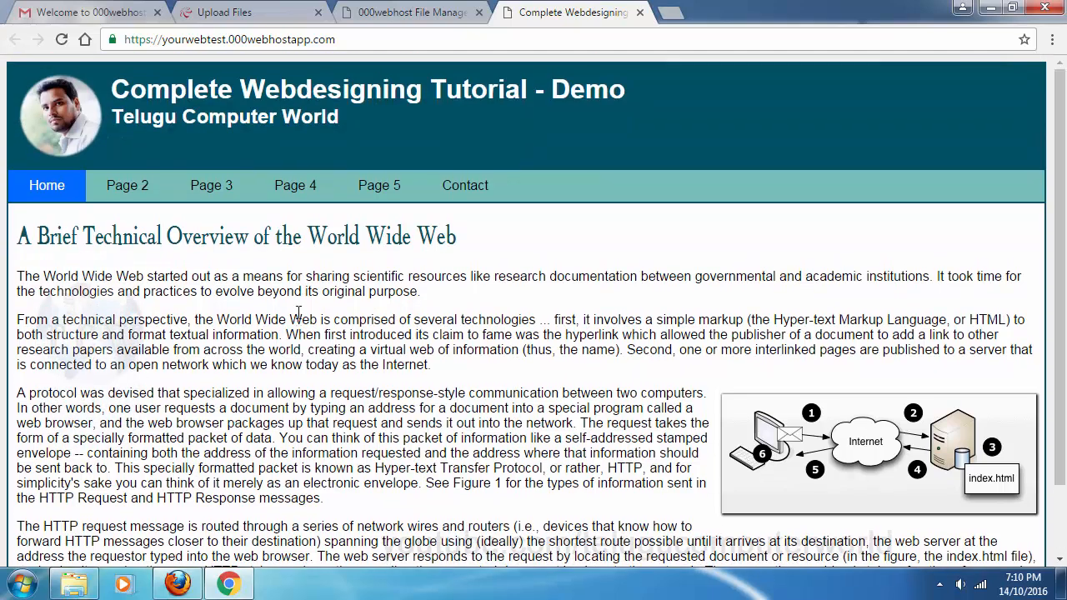
# Browse Pages 2–5 and Contact, return Home, and compare with the local Firefox copy
pyautogui.click(123, 186)
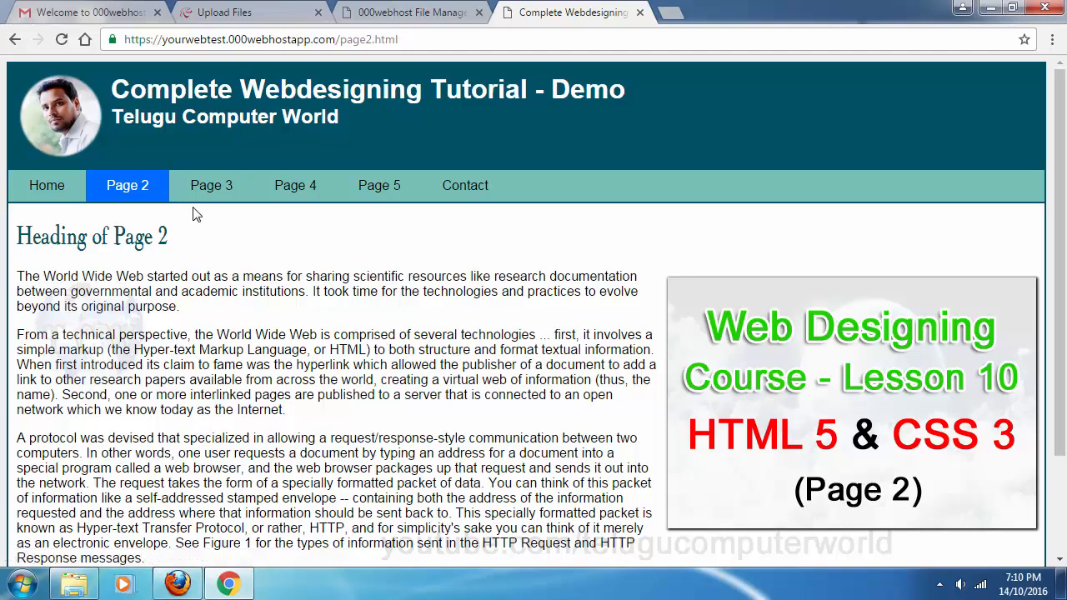
pyautogui.click(227, 197)
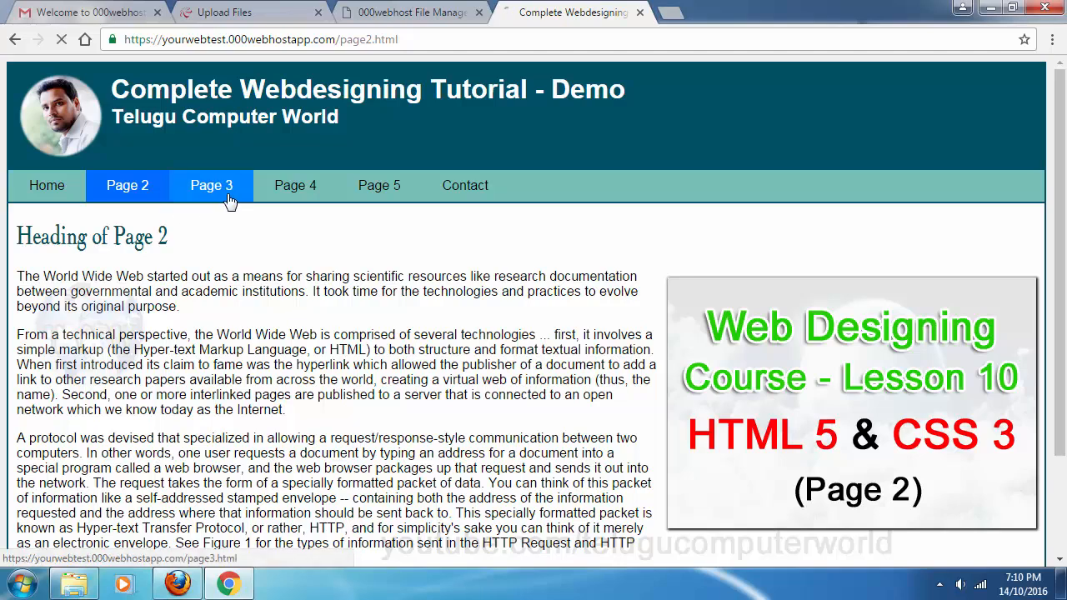
pyautogui.click(309, 200)
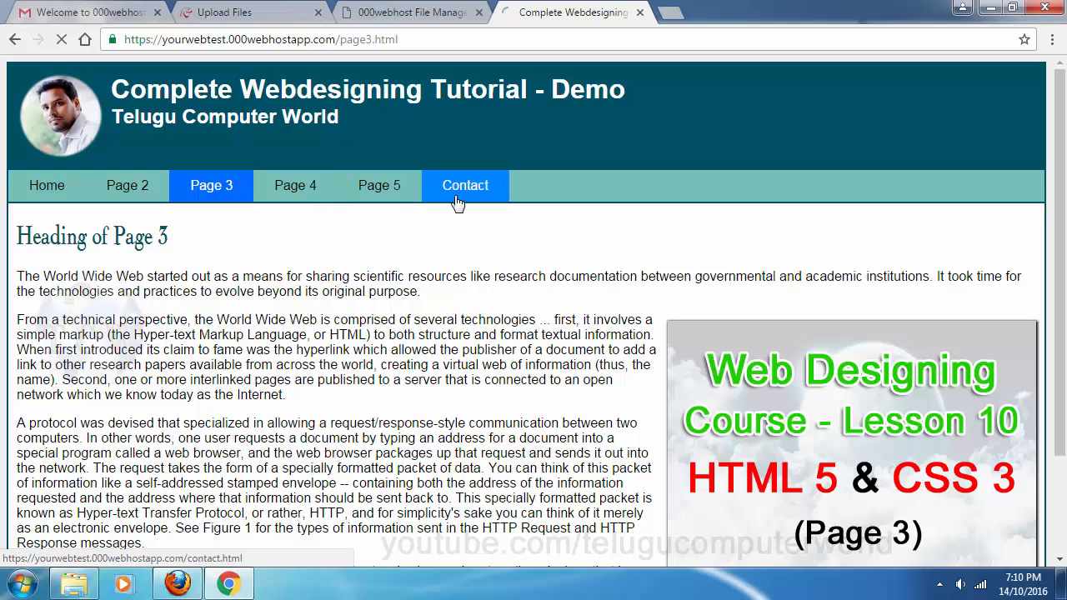
pyautogui.click(385, 195)
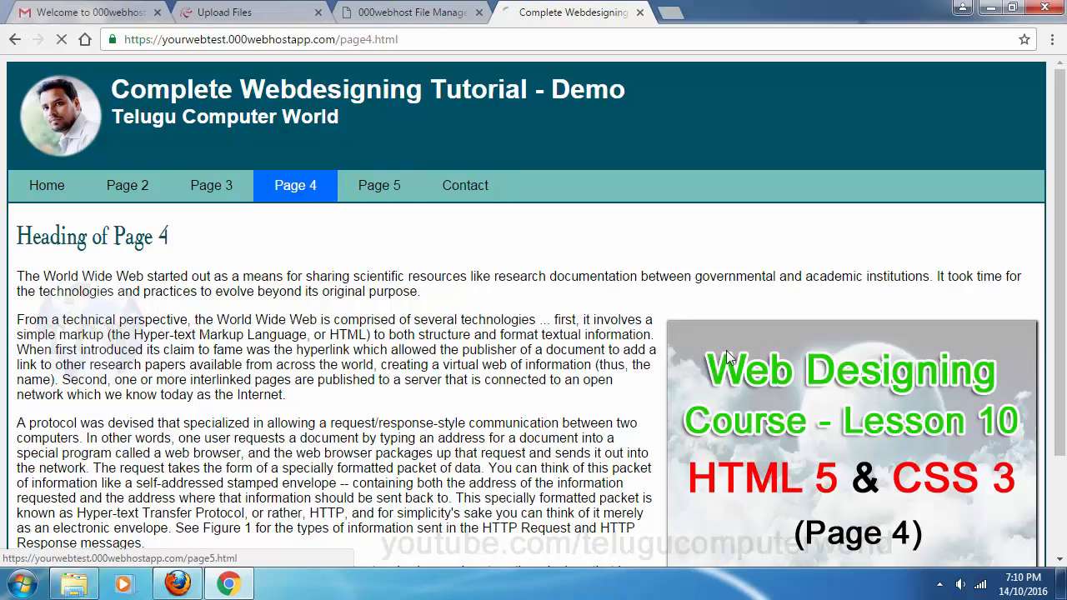
pyautogui.click(481, 194)
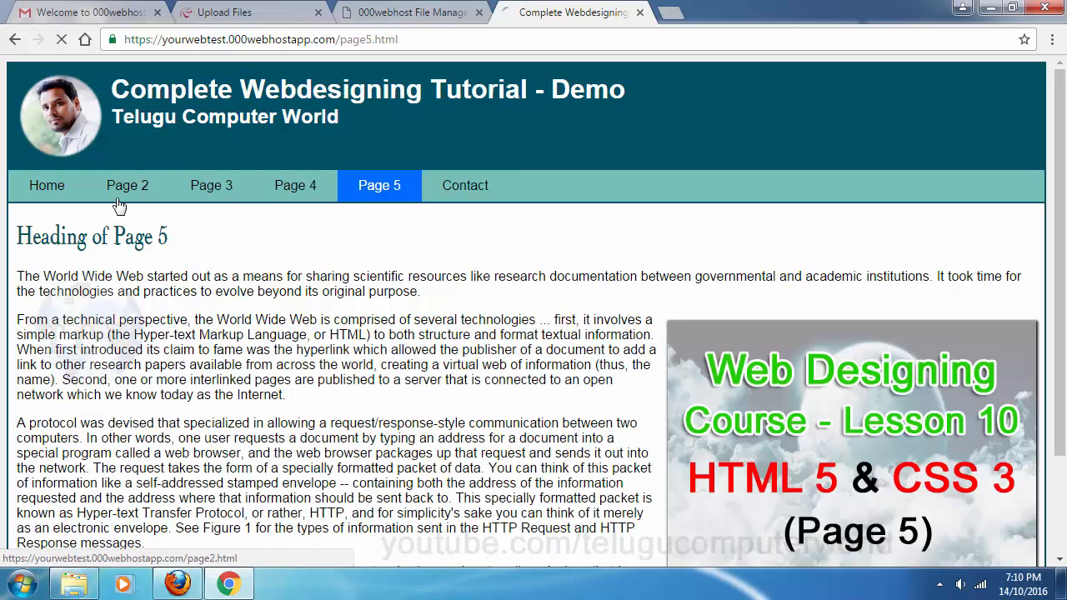
pyautogui.click(41, 190)
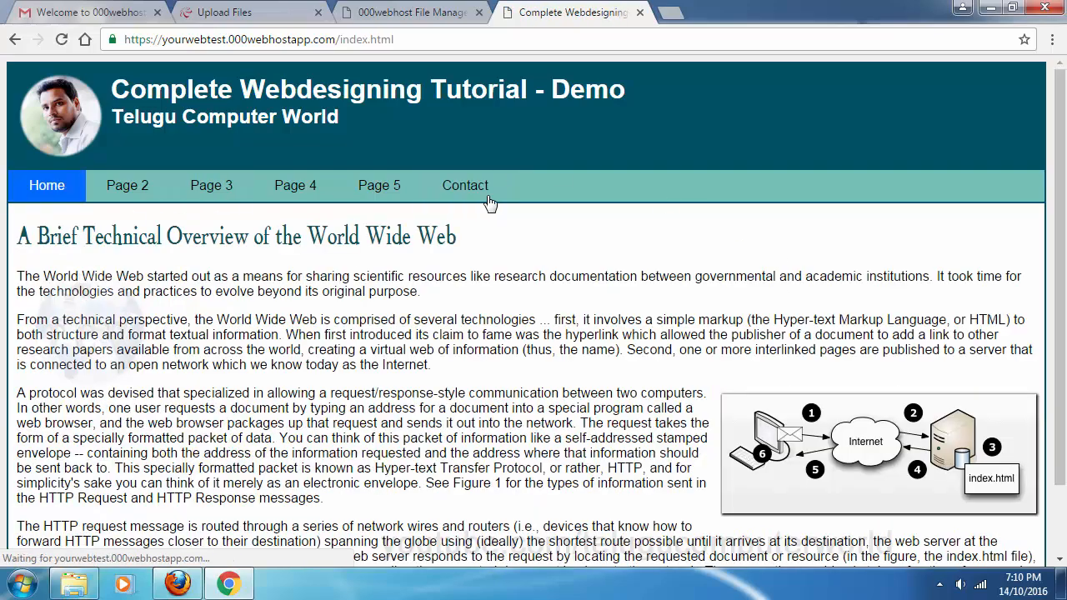
pyautogui.scroll(-2, 392, 330)
pyautogui.scroll(2, 386, 334)
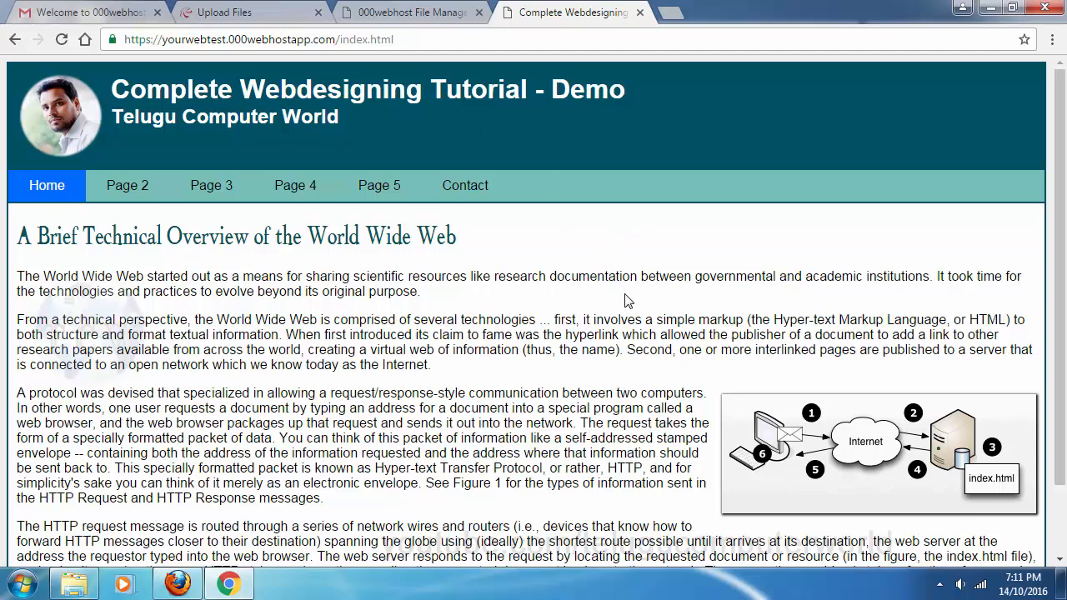
pyautogui.click(178, 584)
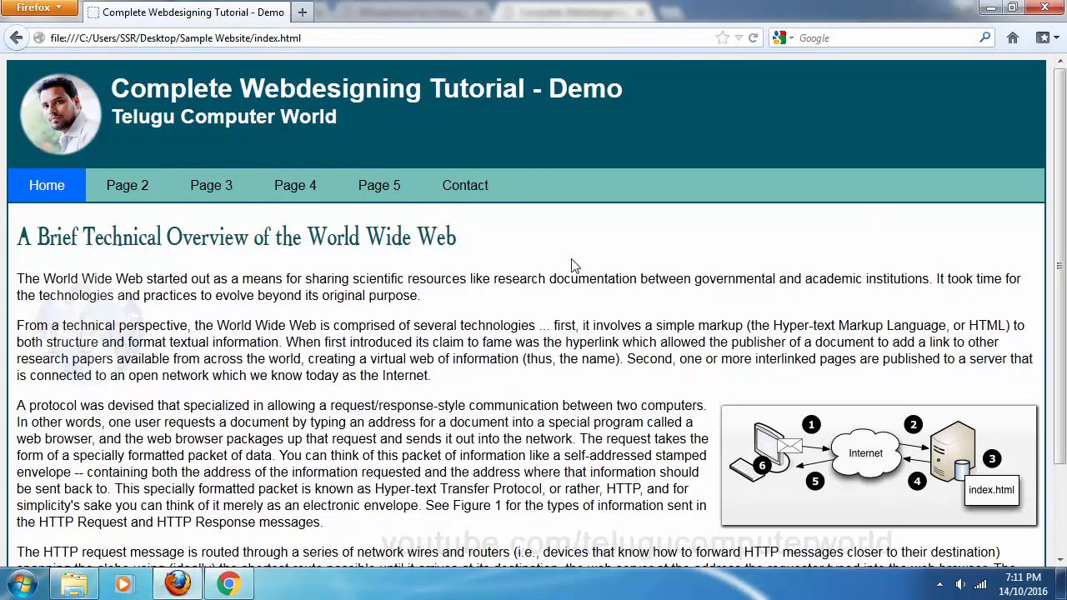
pyautogui.click(228, 584)
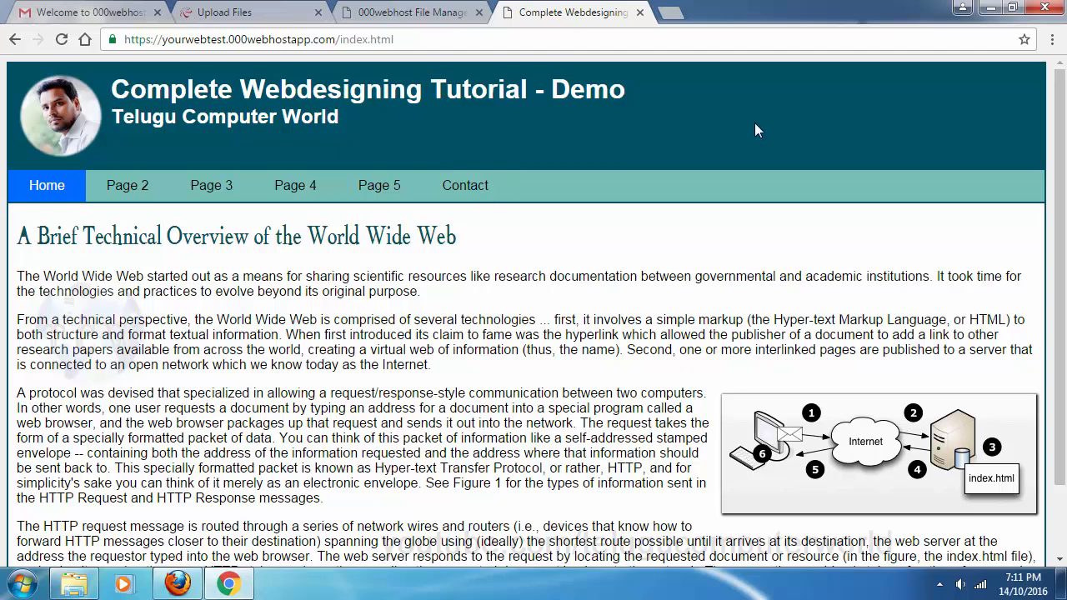
# Visit Page 2 and Home, then load the site at the bare yourwebtest.000webhostapp.com address
pyautogui.click(128, 185)
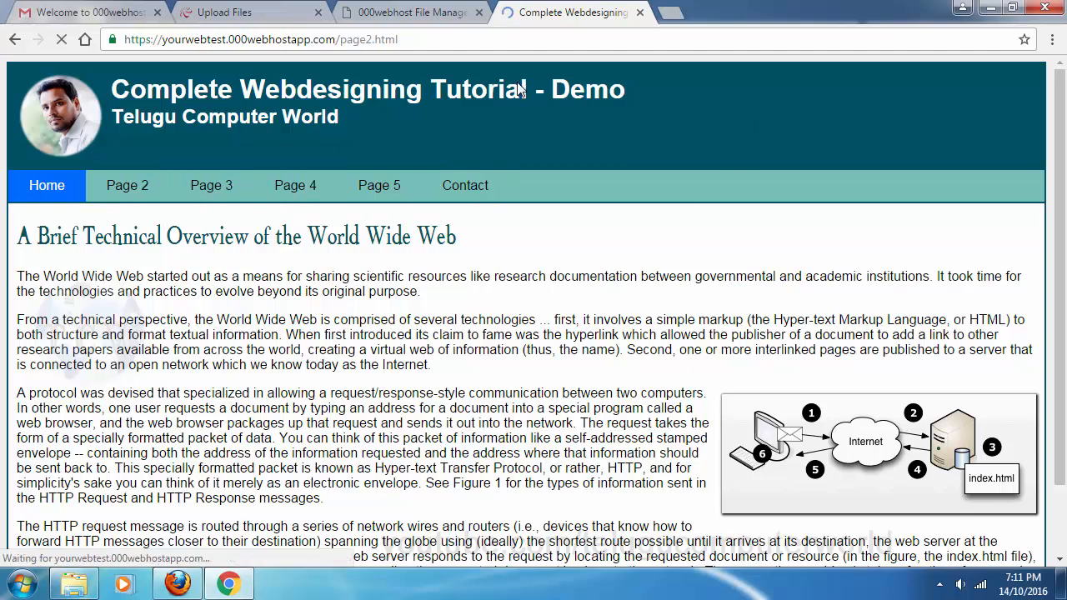
pyautogui.click(78, 183)
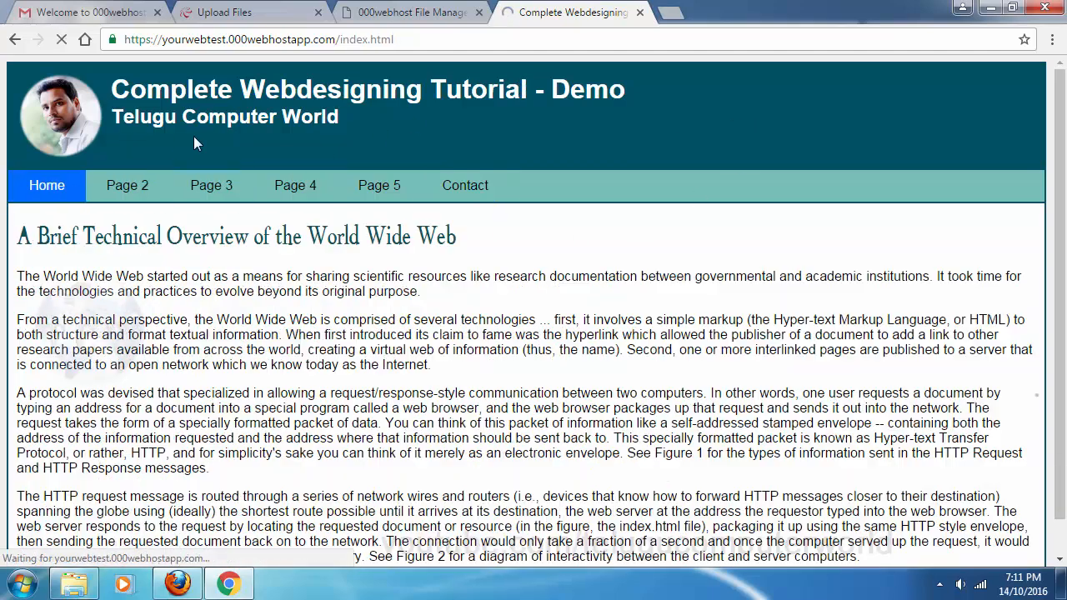
pyautogui.click(298, 40)
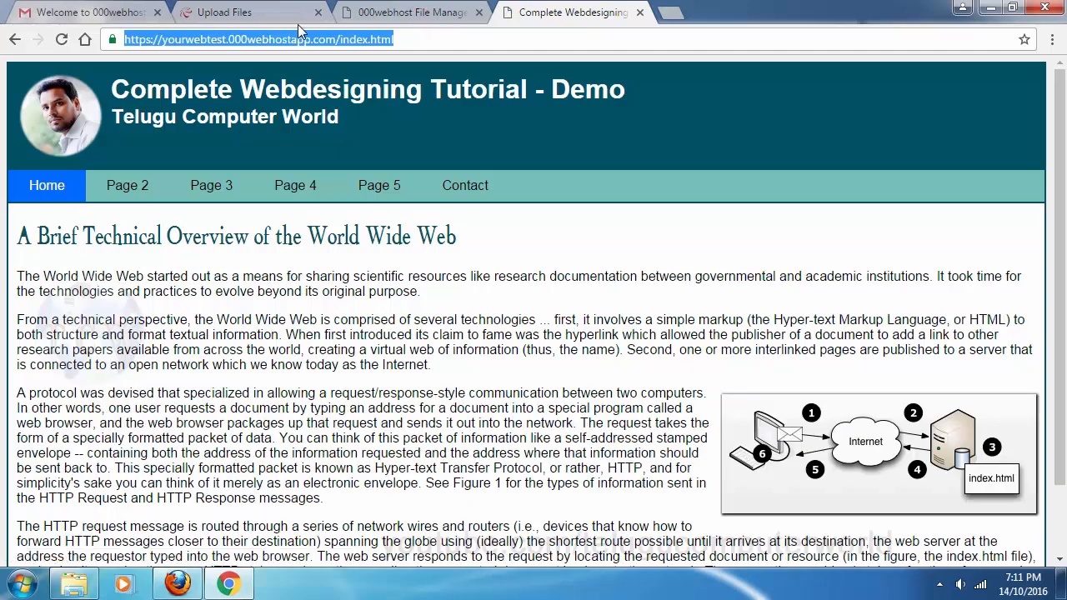
pyautogui.click(417, 39)
pyautogui.moveTo(424, 39); pyautogui.dragTo(337, 39)
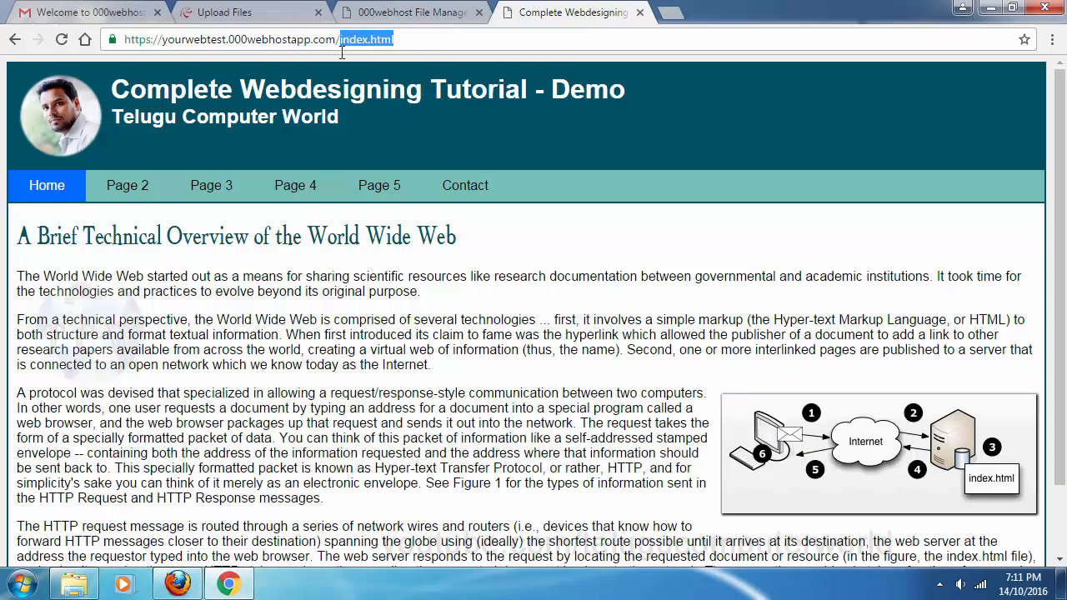
pyautogui.press('BackSpace')
pyautogui.press('Return')
# Highlight the yourwebtest name and the 000webhostapp.com domain in the site address
pyautogui.click(162, 39)
pyautogui.click(163, 39)
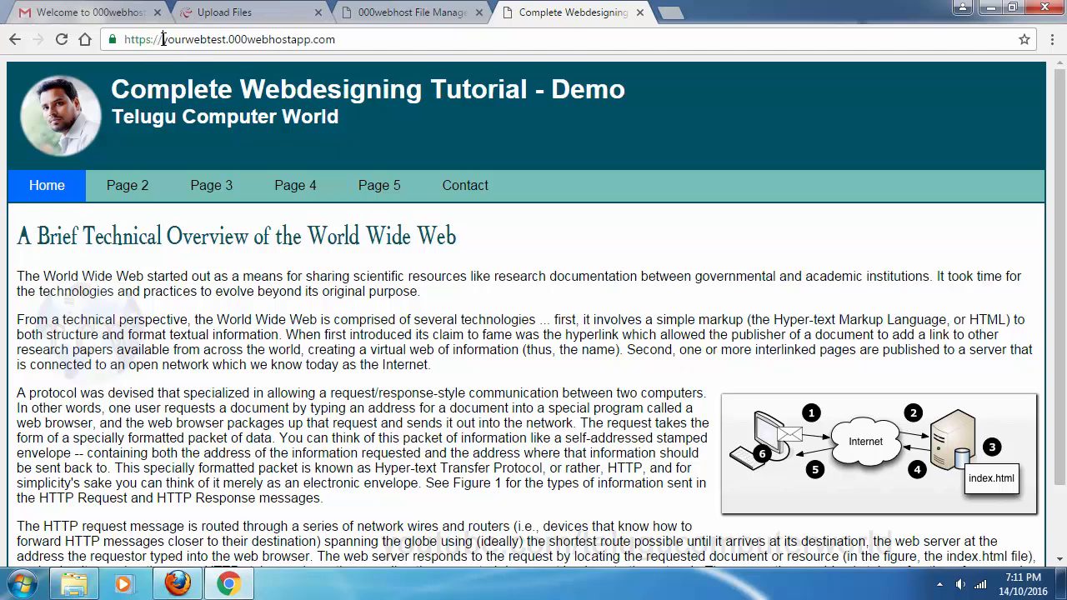
pyautogui.moveTo(162, 40); pyautogui.dragTo(226, 39)
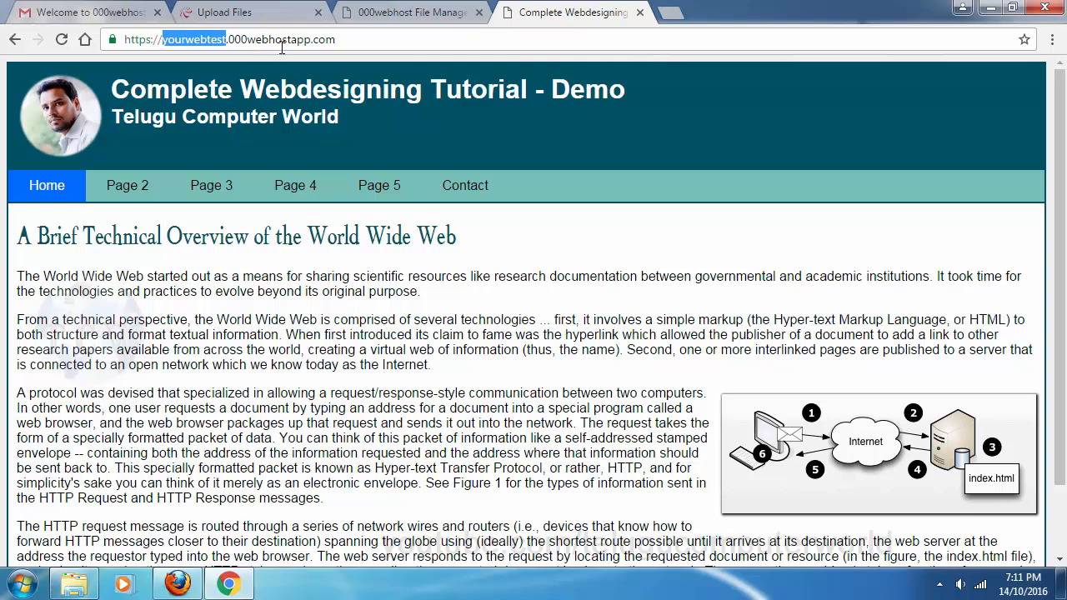
pyautogui.click(349, 40)
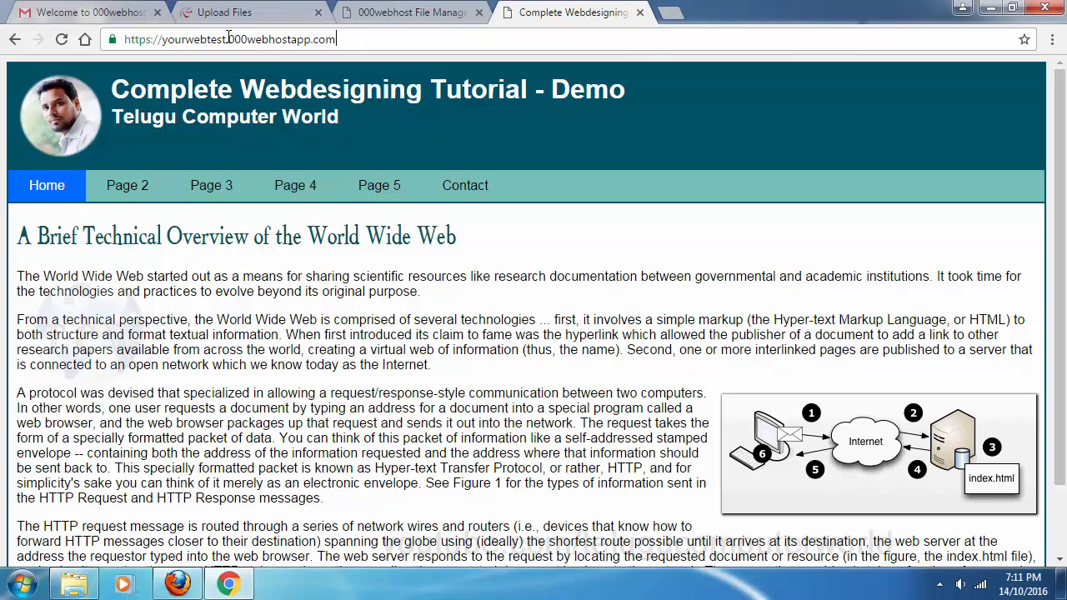
pyautogui.moveTo(229, 39); pyautogui.dragTo(371, 40)
pyautogui.click(400, 110)
pyautogui.click(444, 19)
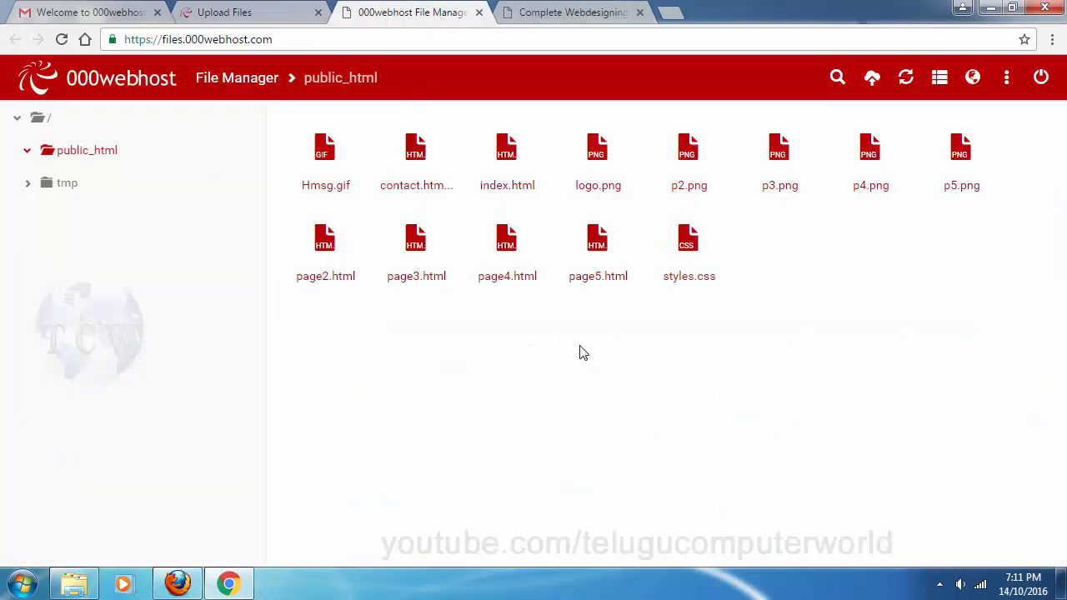
# Look over the Upload Files and File Manager pages, then bring the live demo site forward
pyautogui.click(275, 11)
pyautogui.scroll(-1, 687, 300)
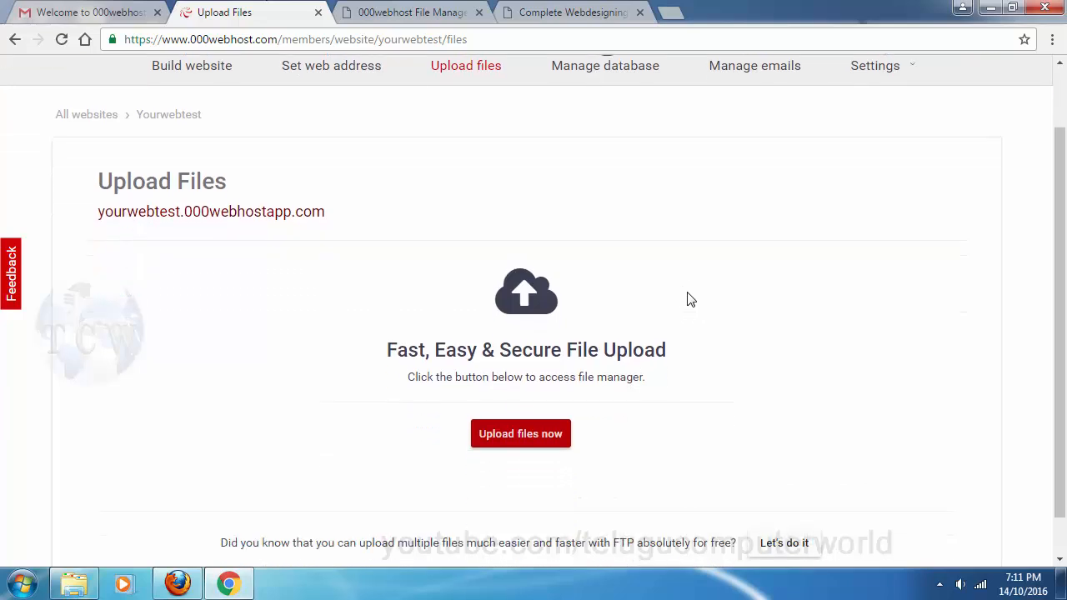
pyautogui.scroll(1, 686, 300)
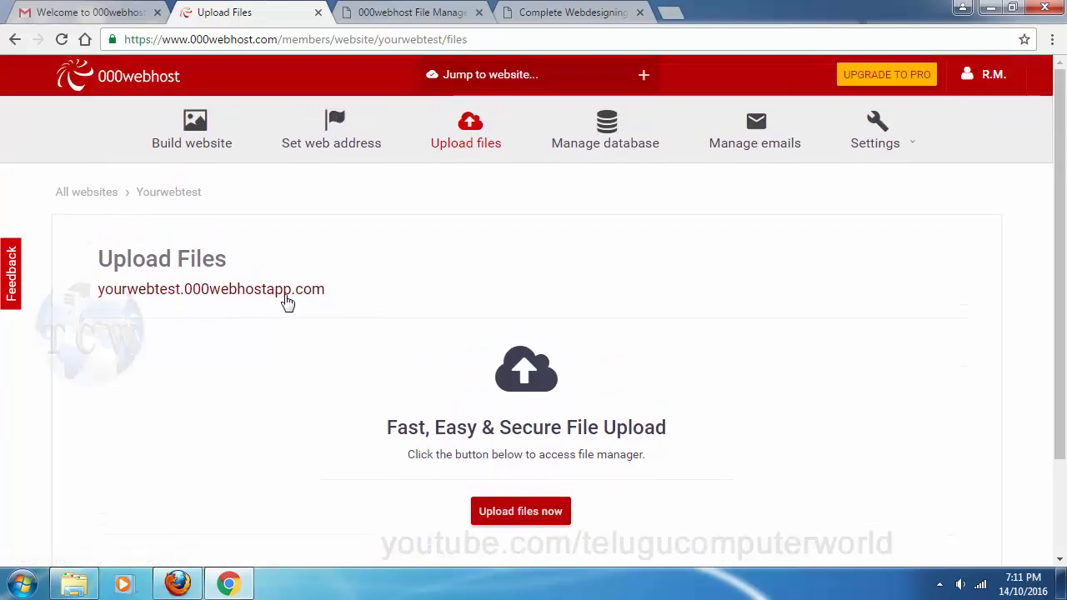
pyautogui.click(392, 10)
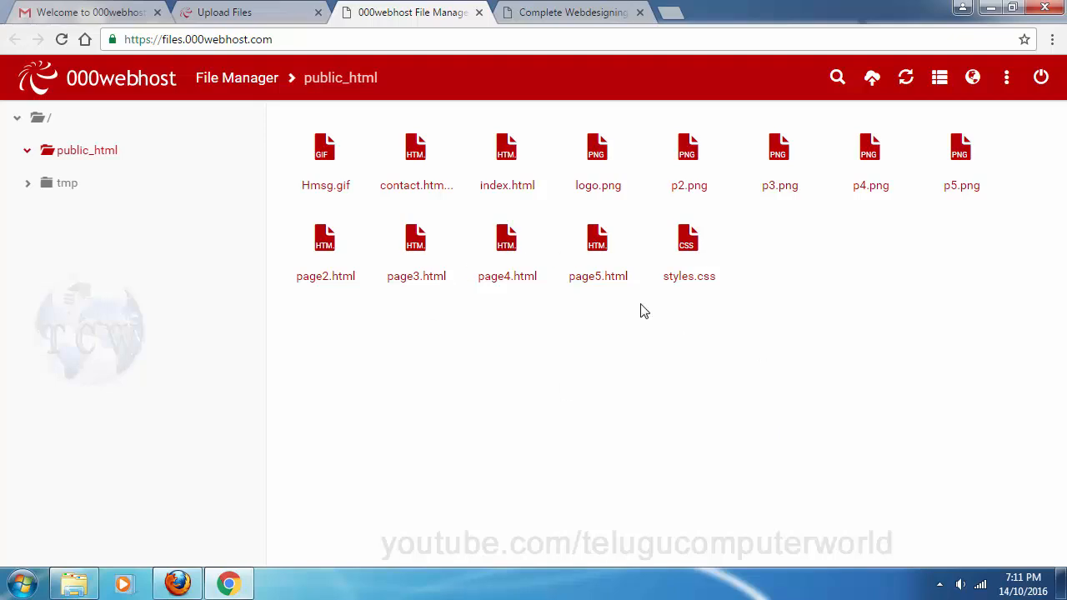
pyautogui.click(248, 11)
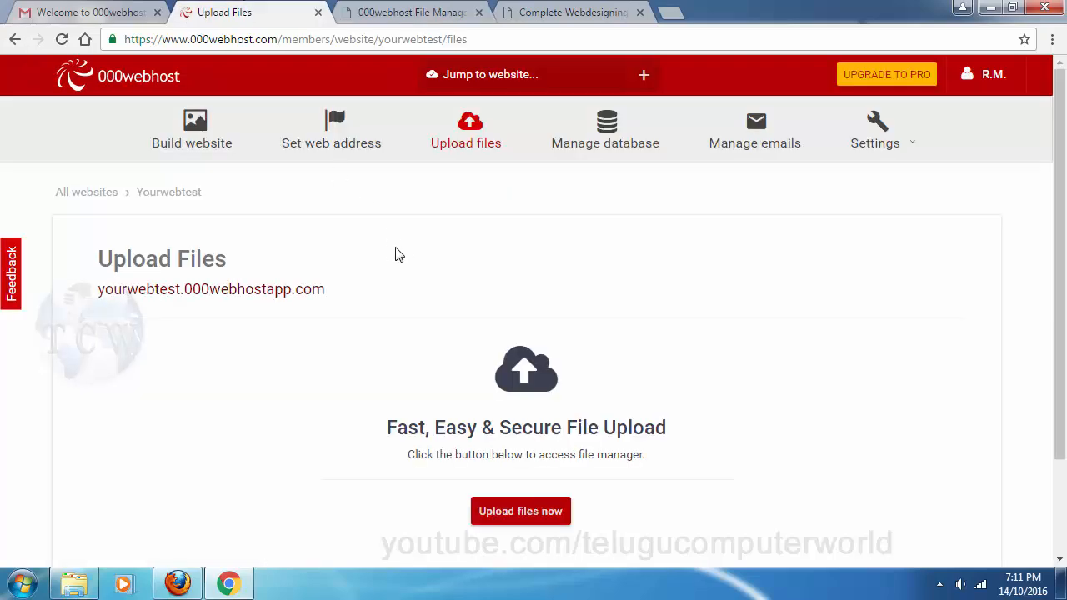
pyautogui.click(395, 10)
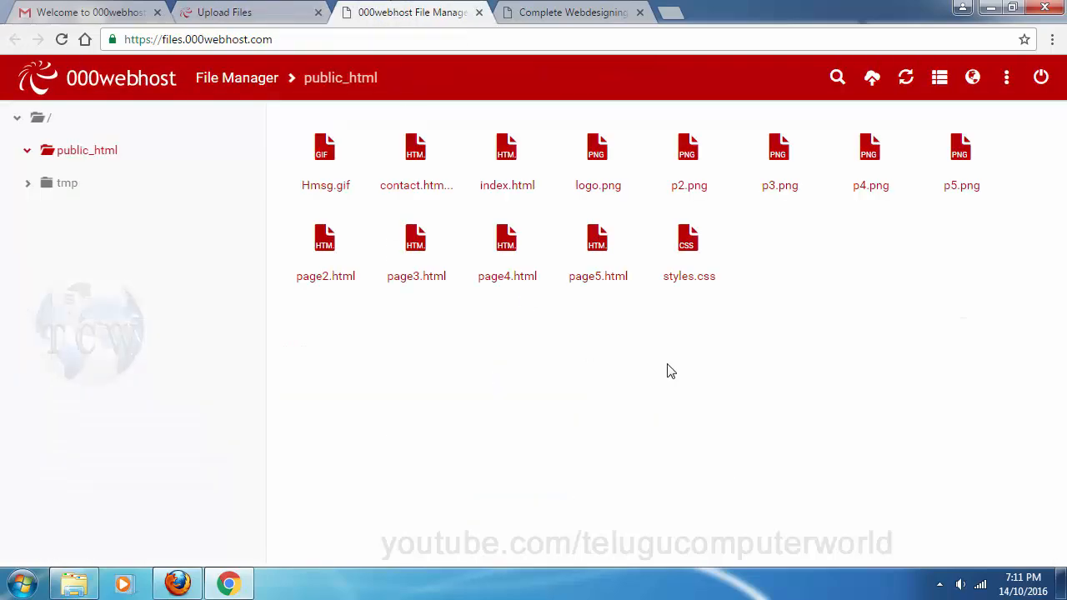
pyautogui.click(575, 8)
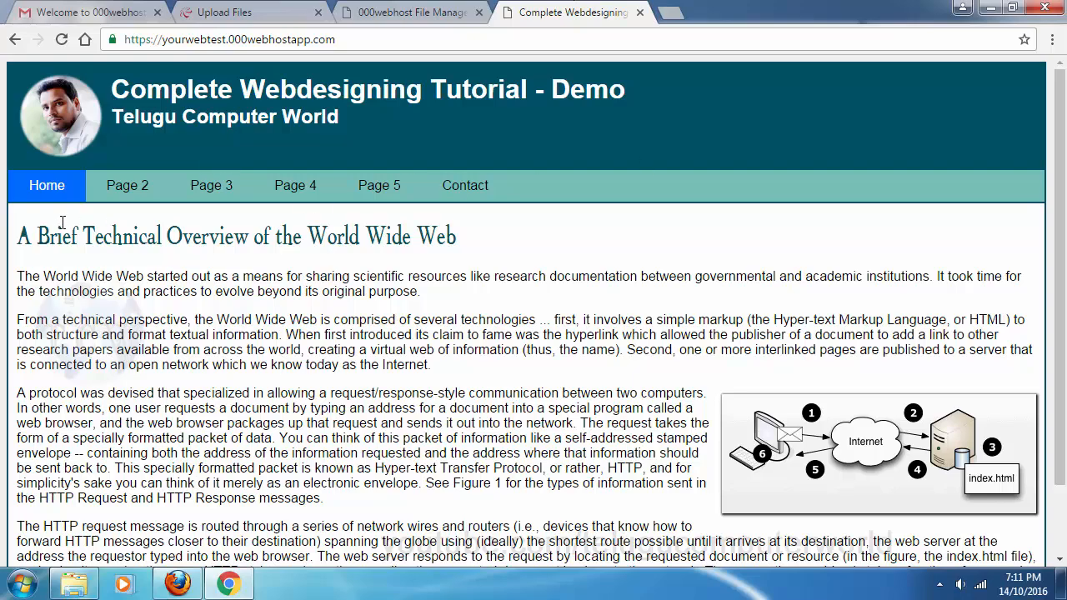
# Visit Pages 2, 4, 5 and Contact on the live site, return Home, then reopen Upload Files
pyautogui.click(105, 191)
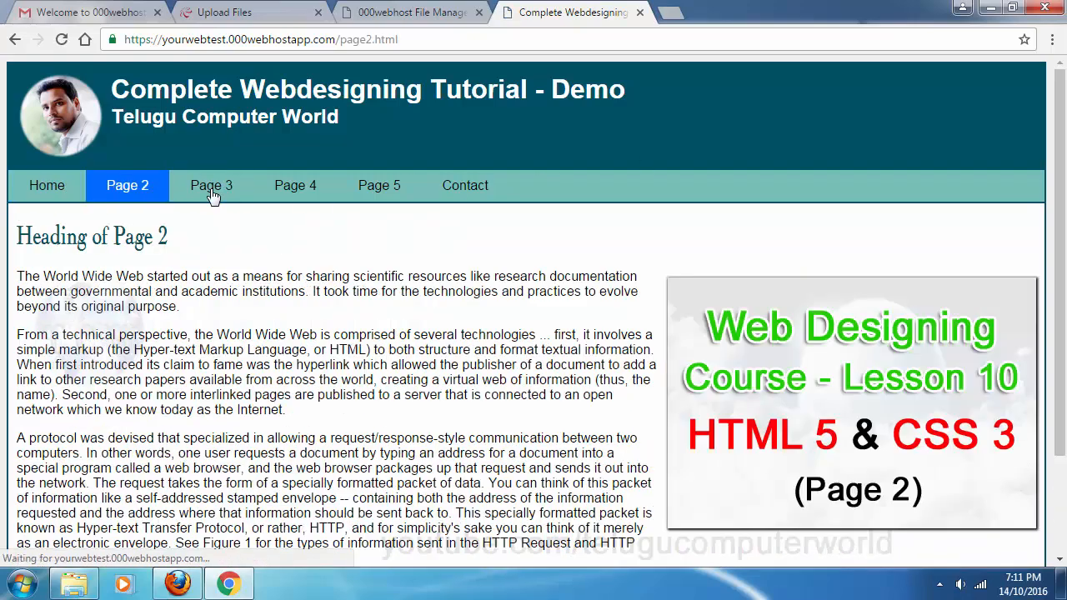
pyautogui.click(310, 200)
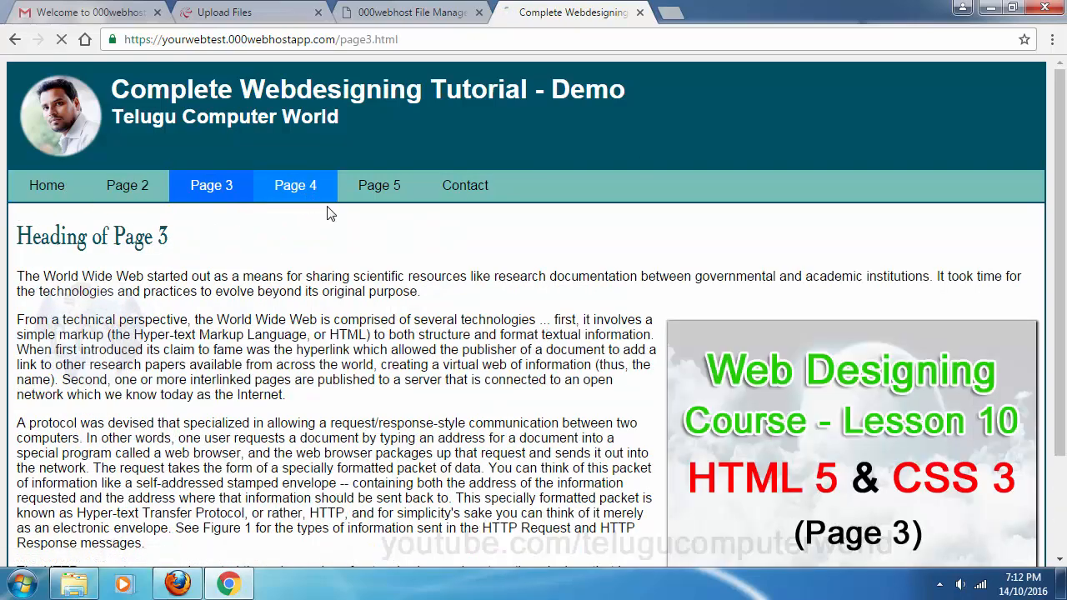
pyautogui.click(381, 189)
pyautogui.click(465, 188)
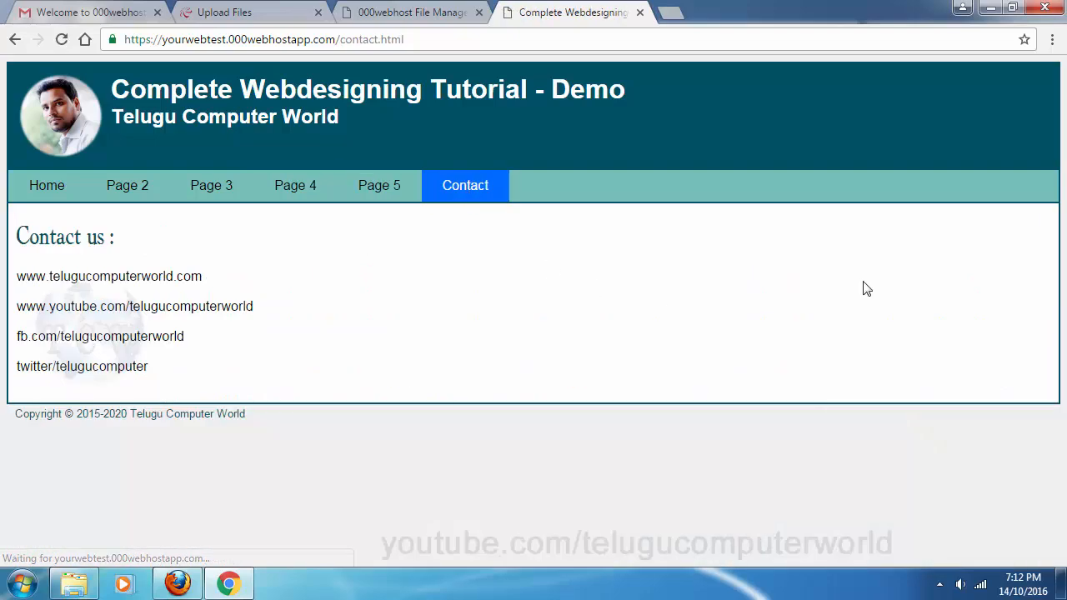
pyautogui.click(51, 187)
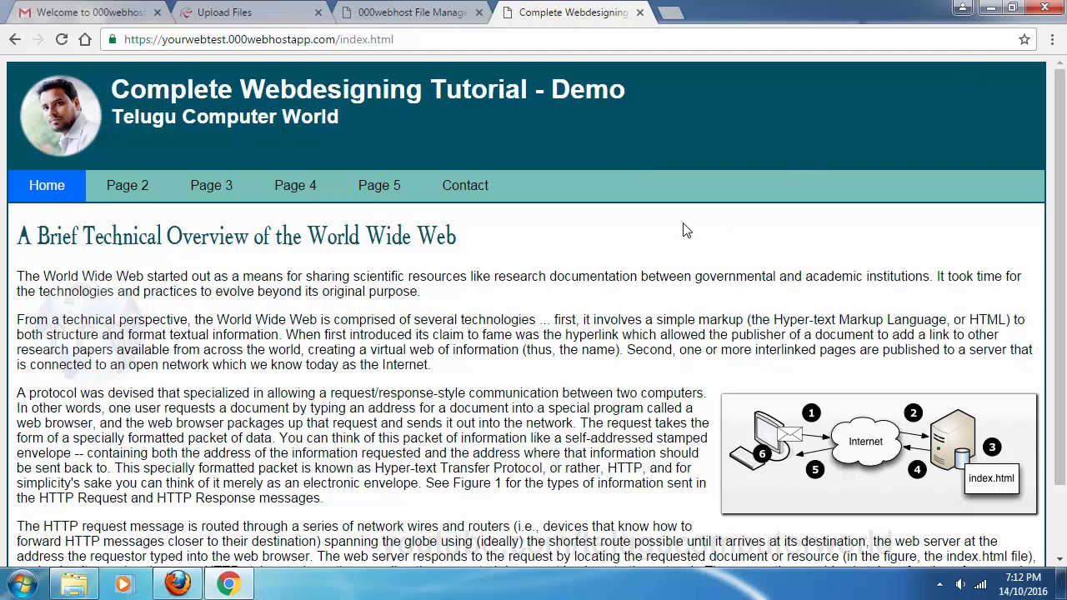
pyautogui.scroll(-2, 802, 242)
pyautogui.scroll(2, 735, 263)
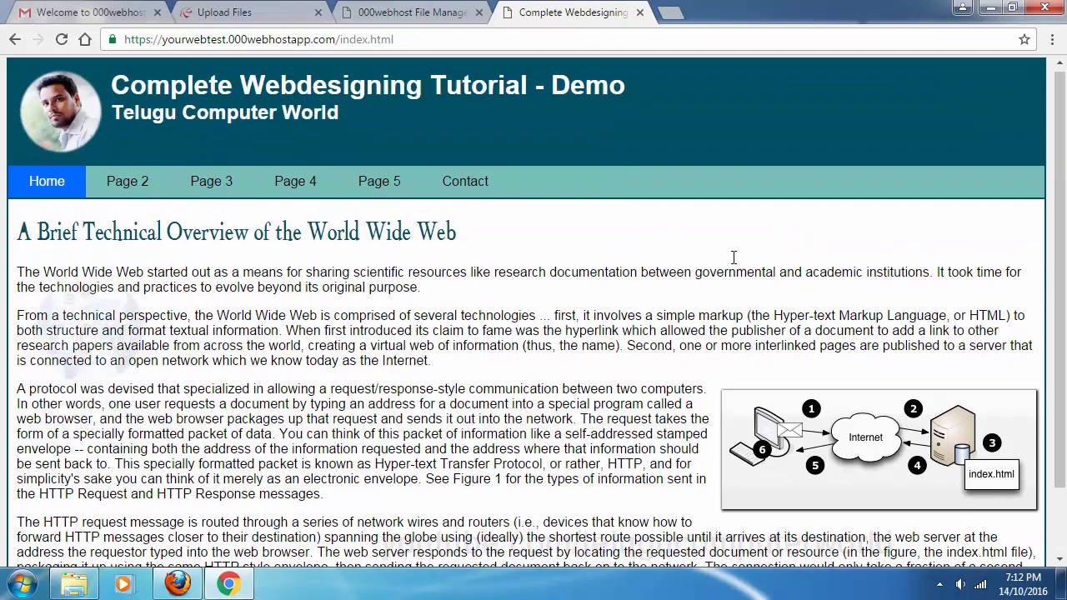
pyautogui.click(254, 14)
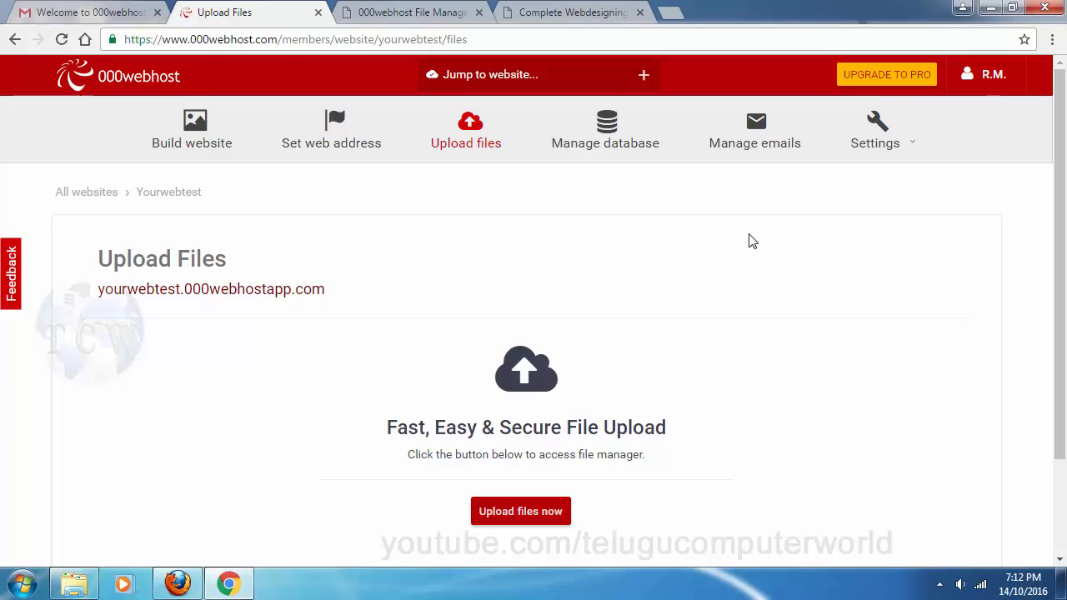
# Return to the live home page and highlight, then clear, a passage of its text
pyautogui.click(561, 14)
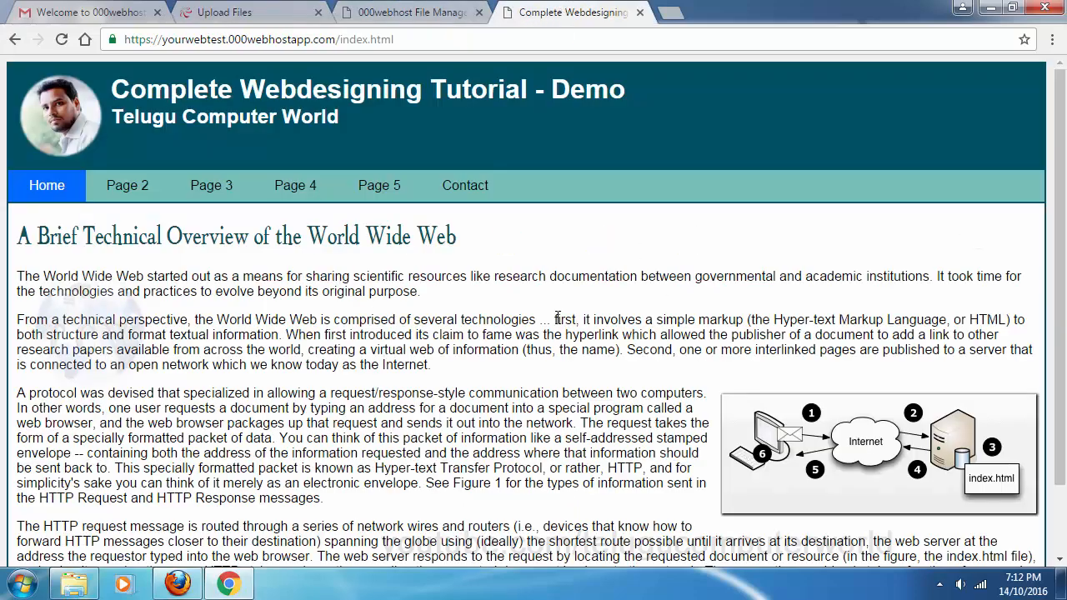
pyautogui.moveTo(475, 269); pyautogui.dragTo(538, 321)
pyautogui.click(580, 350)
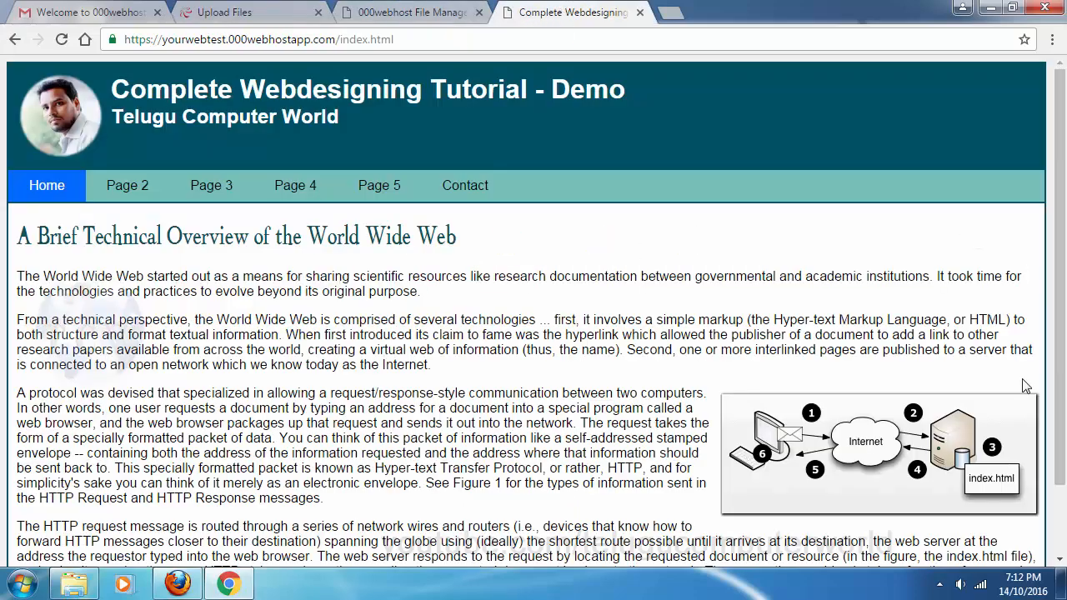